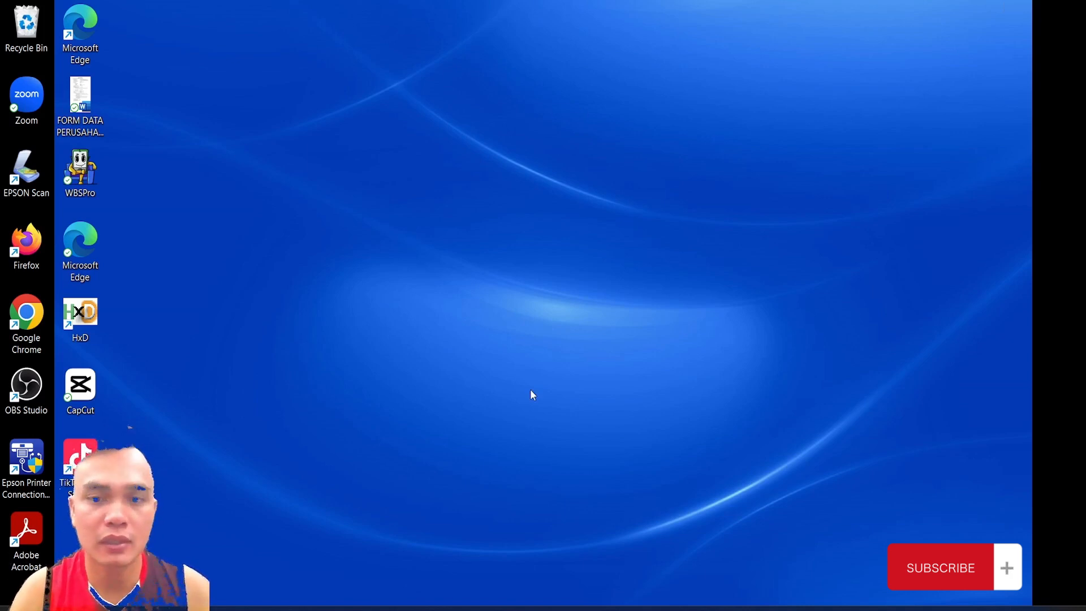
# Switch to WBSPro, maximize its window, and look over the broadcast page and the feature list
pyautogui.click(798, 609)
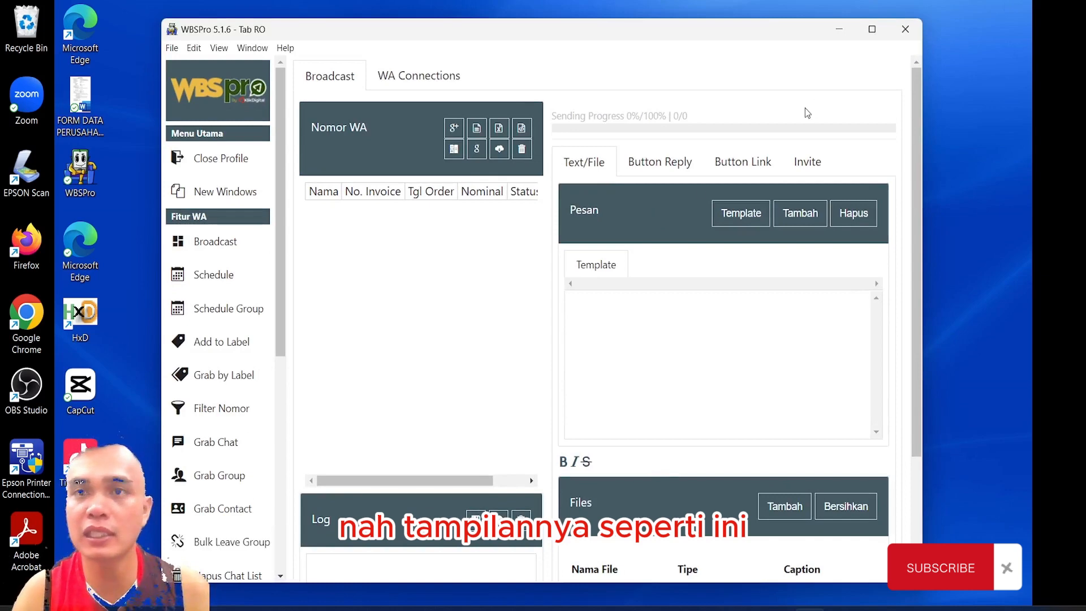
pyautogui.click(873, 30)
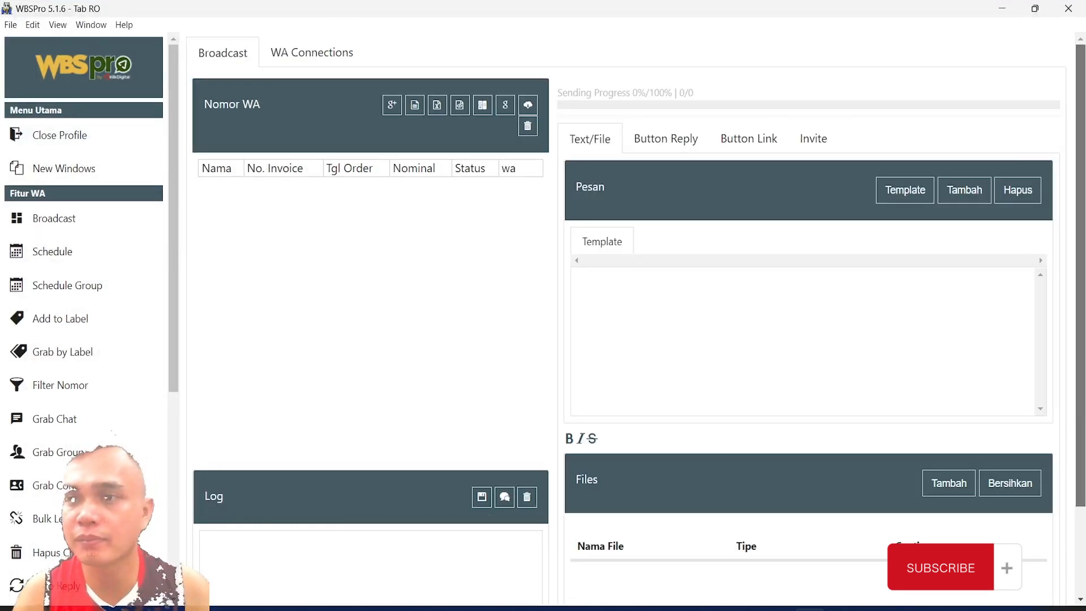
pyautogui.scroll(-2, 628, 317)
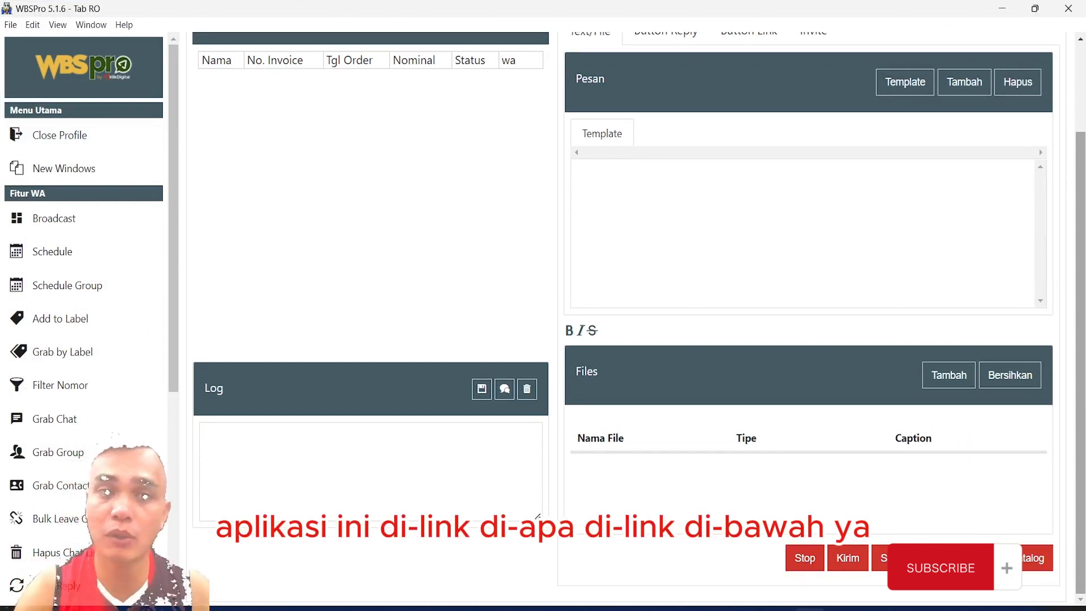
pyautogui.scroll(2, 1083, 176)
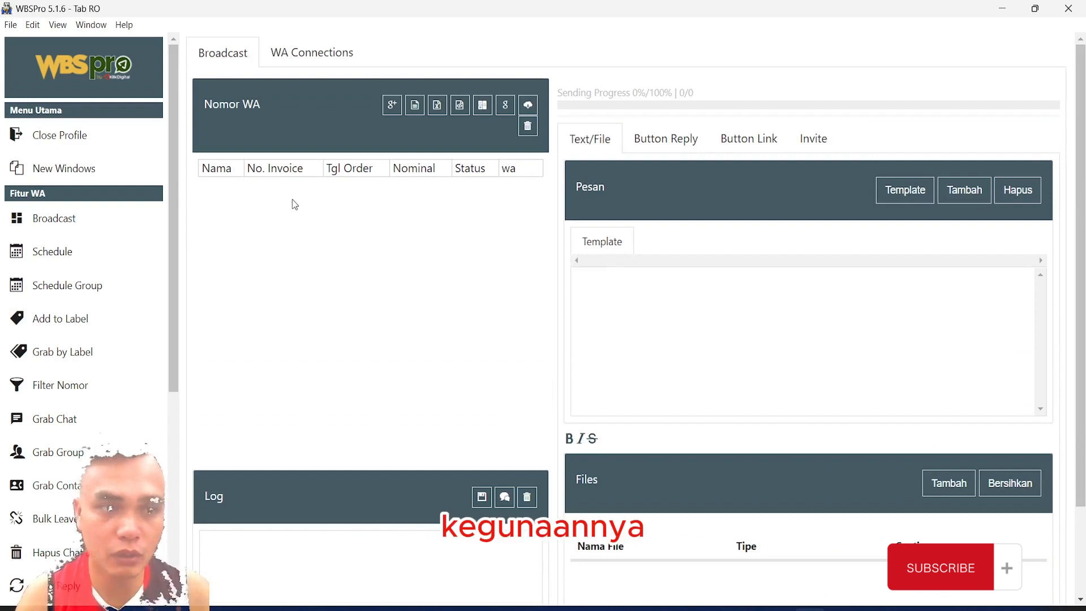
pyautogui.scroll(-5, 181, 226)
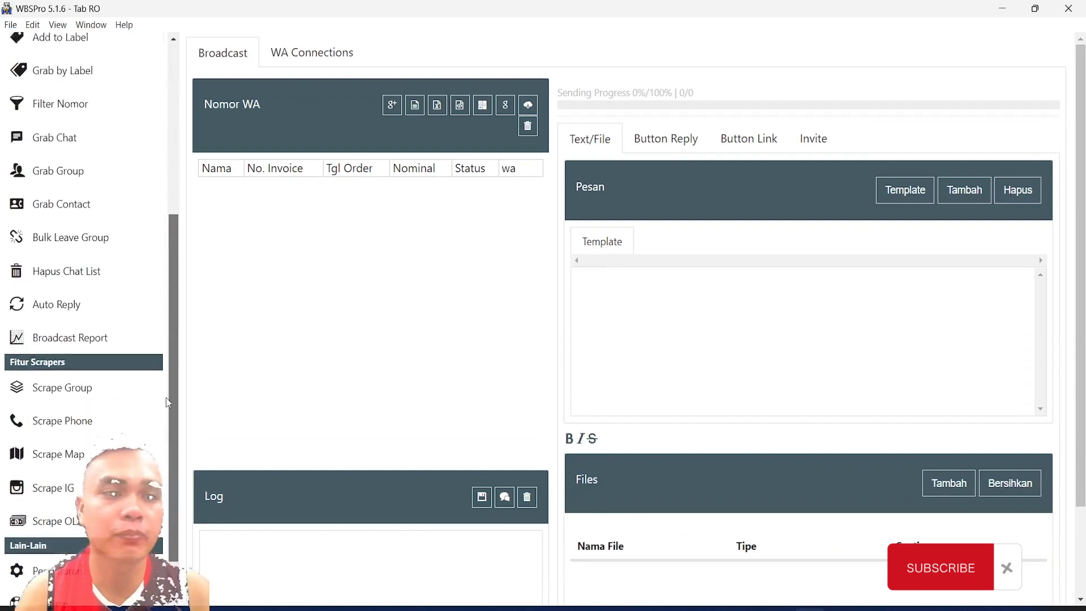
pyautogui.scroll(5, 183, 207)
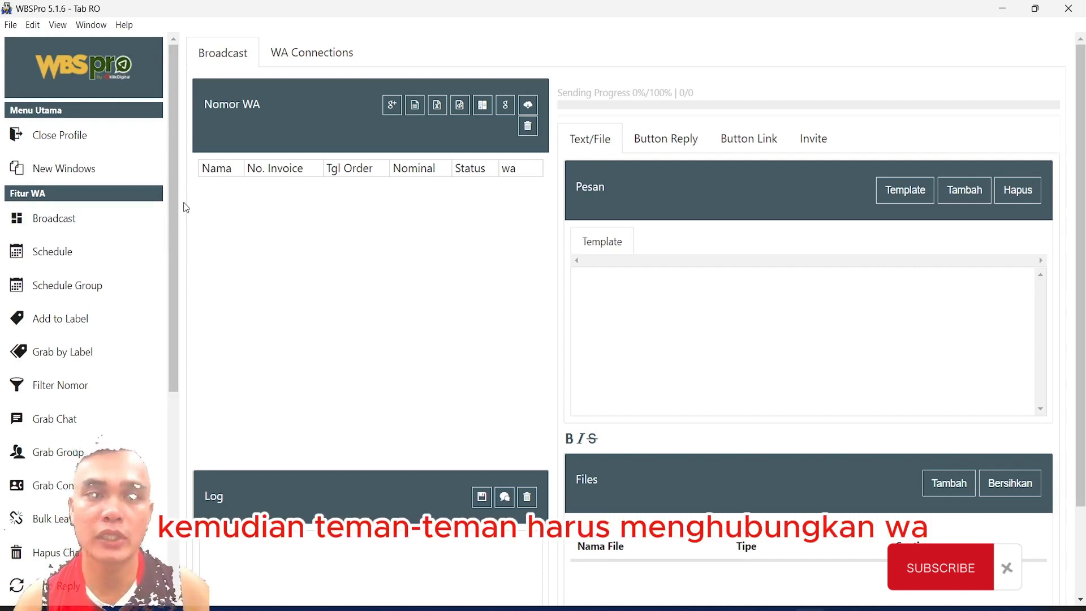
pyautogui.click(316, 61)
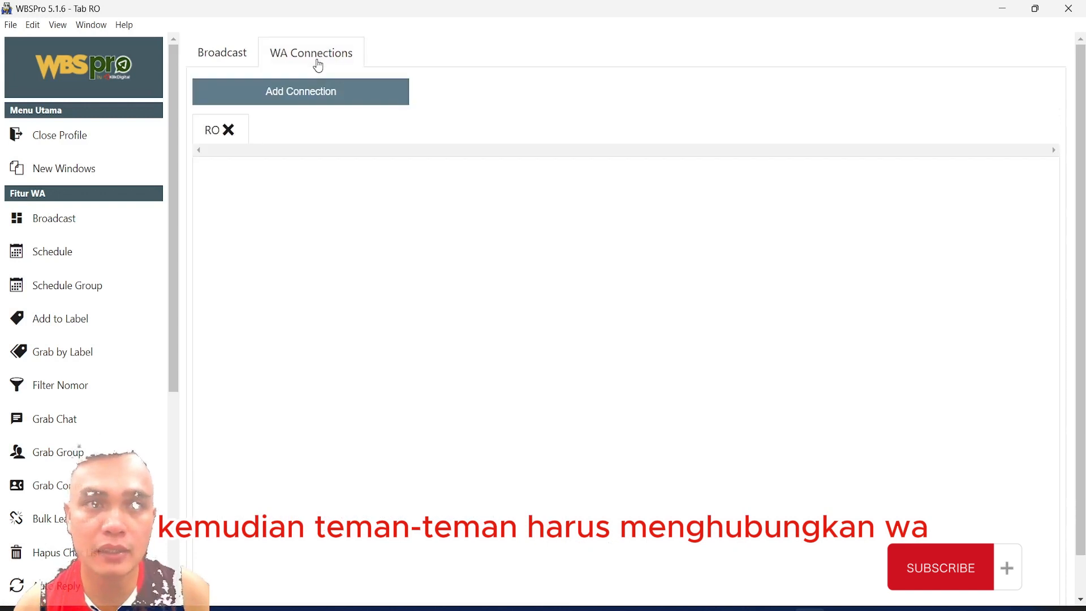
pyautogui.click(227, 65)
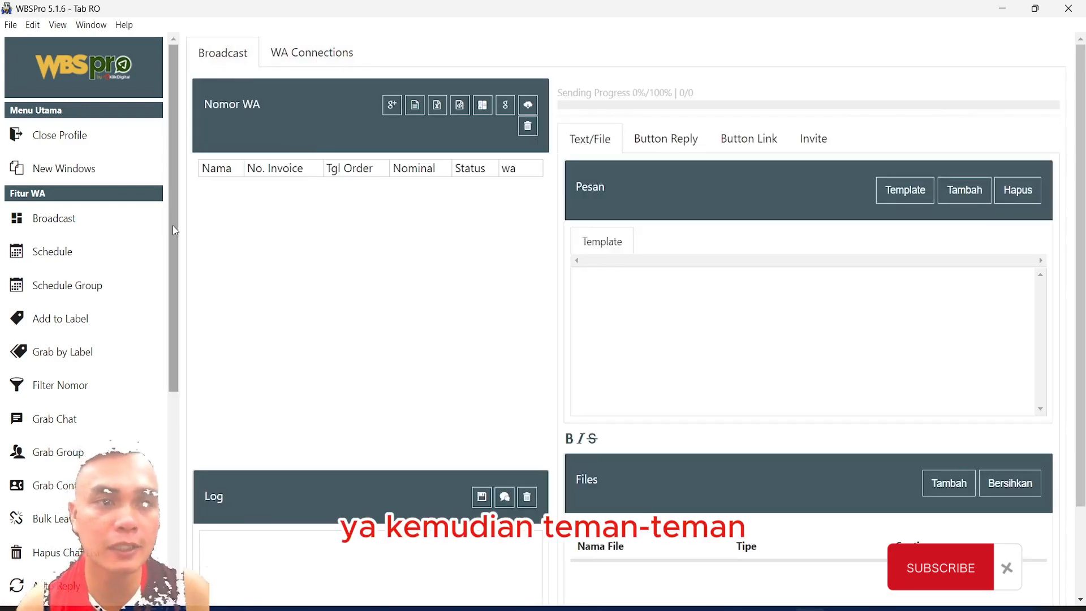
pyautogui.moveTo(173, 230); pyautogui.dragTo(172, 244)
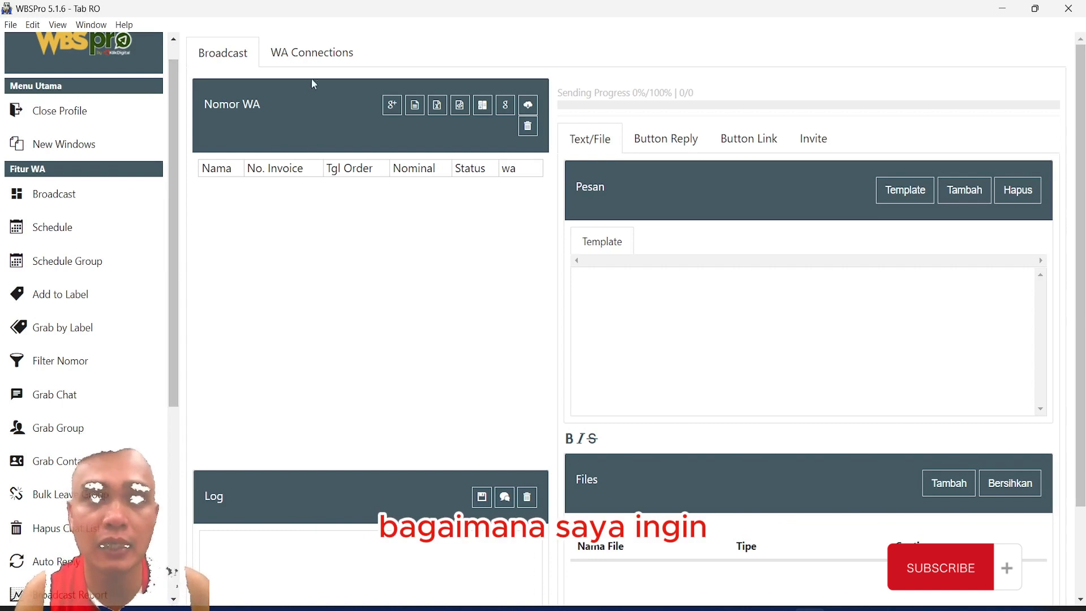
# View the group info of the JUAL BELI, IKLAN & PROMOSI WARGA BULUNGAN chat in the RO WhatsApp connection
pyautogui.click(310, 59)
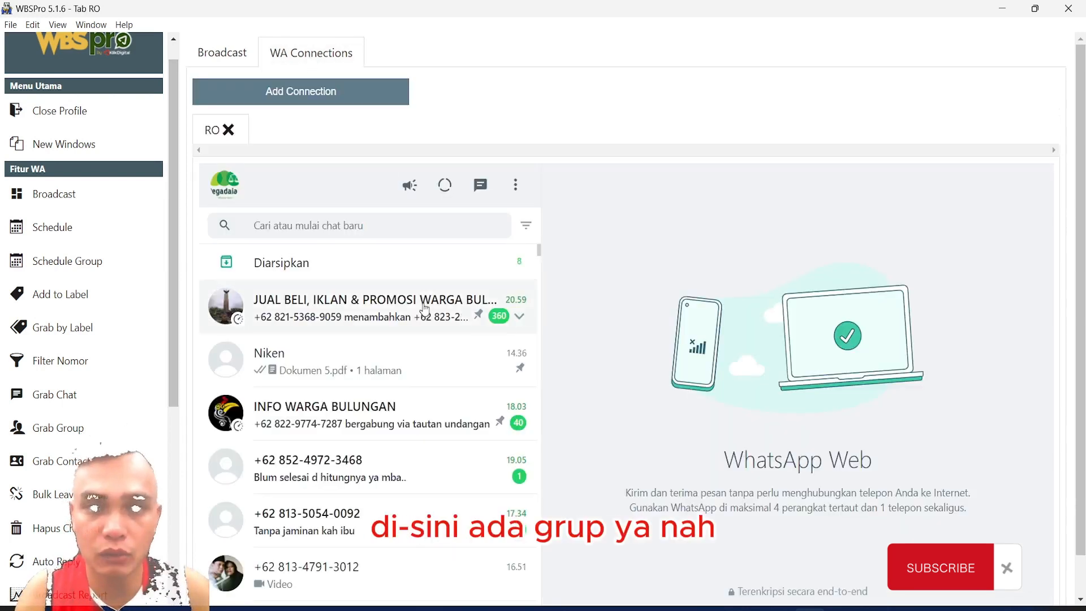
pyautogui.click(425, 308)
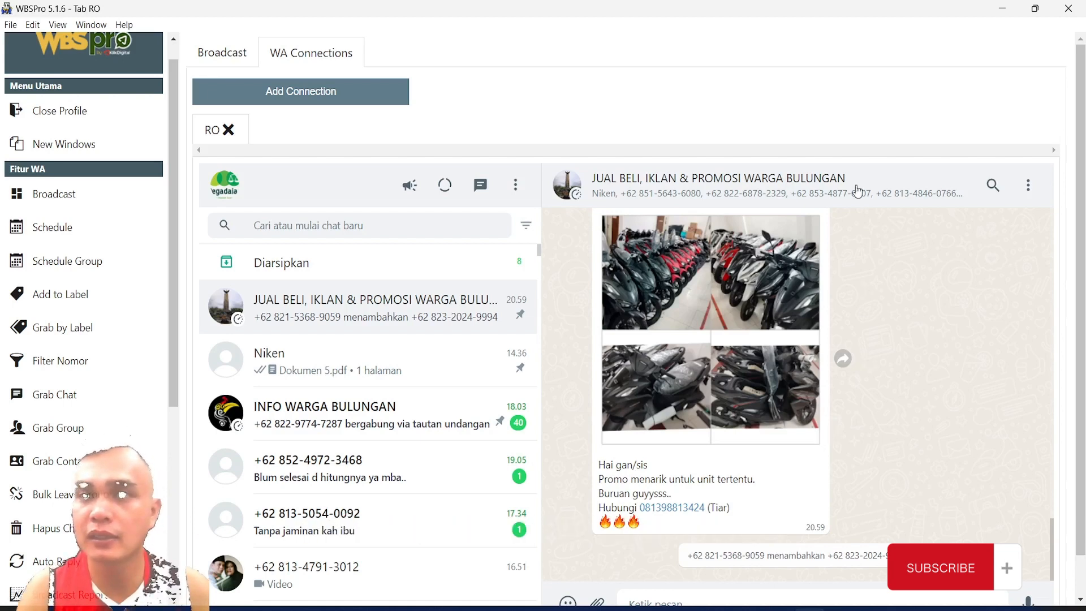
pyautogui.click(857, 189)
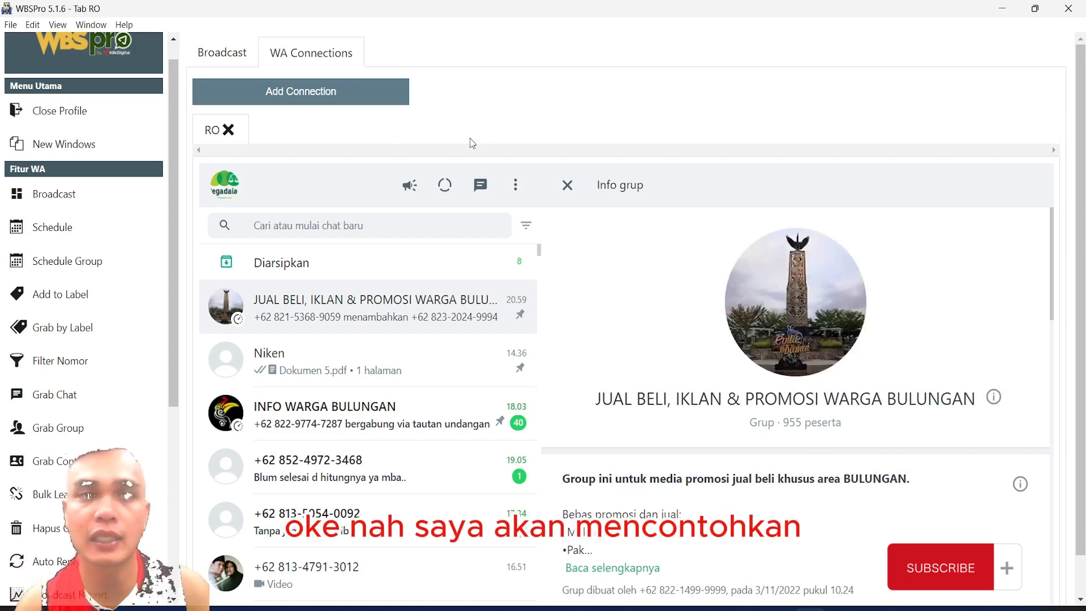
pyautogui.click(220, 63)
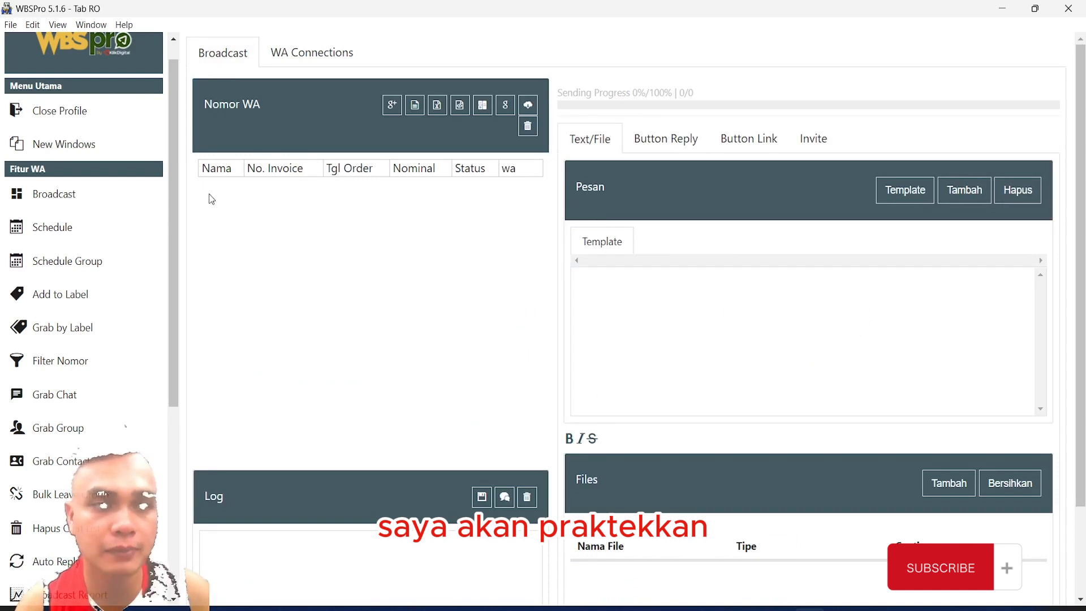
pyautogui.moveTo(175, 224)
pyautogui.mouseDown()
pyautogui.moveTo(173, 320)
pyautogui.moveTo(174, 238)
pyautogui.mouseUp()
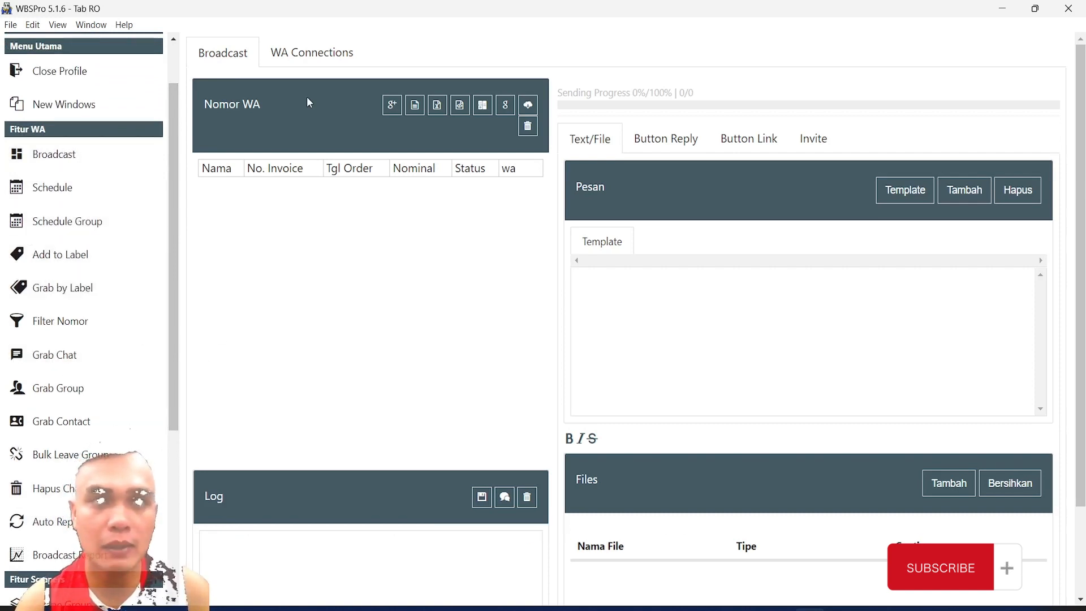
pyautogui.click(307, 55)
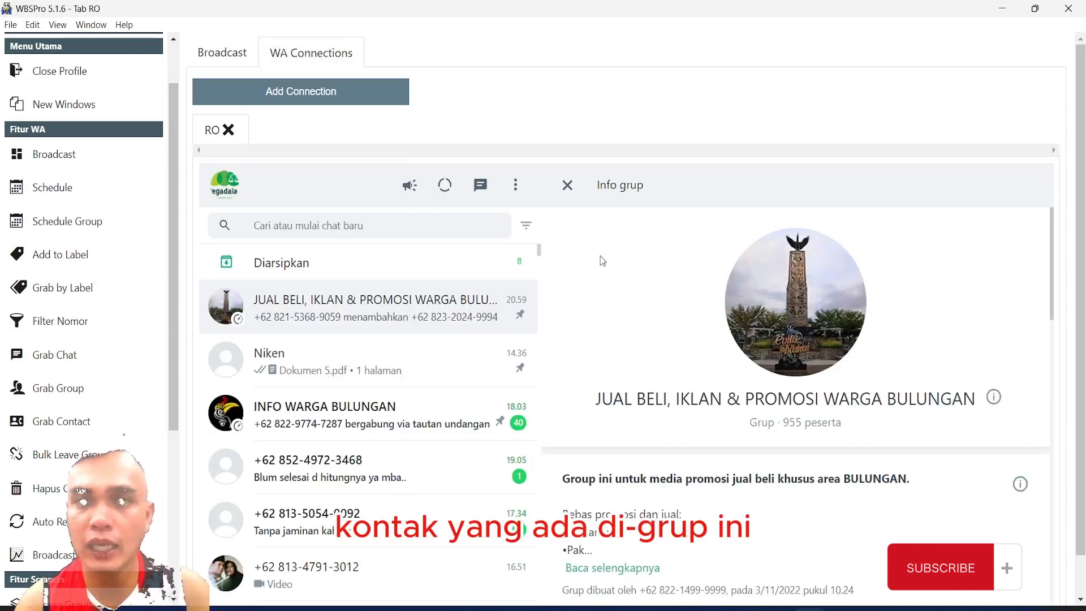
pyautogui.click(223, 55)
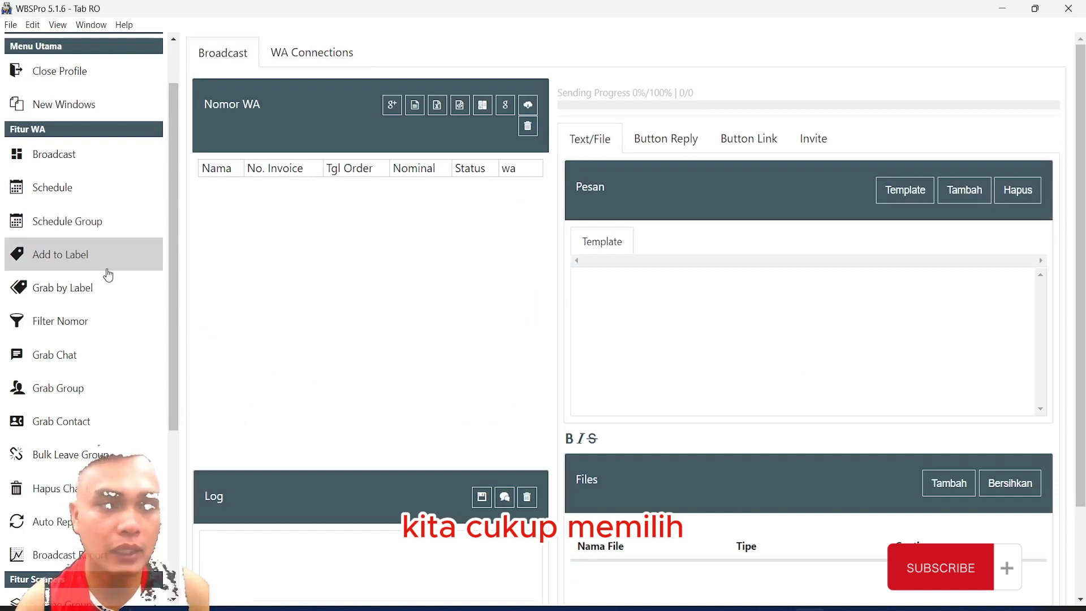
# Open the Grab Group feature and collect the WhatsApp groups of the RO connection
pyautogui.click(88, 393)
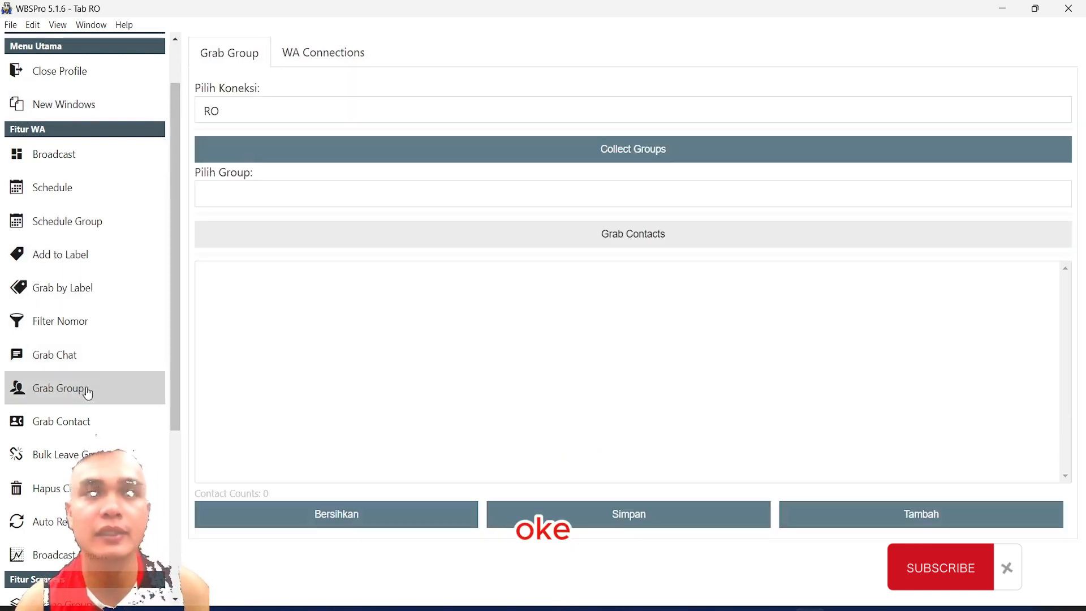
pyautogui.click(351, 111)
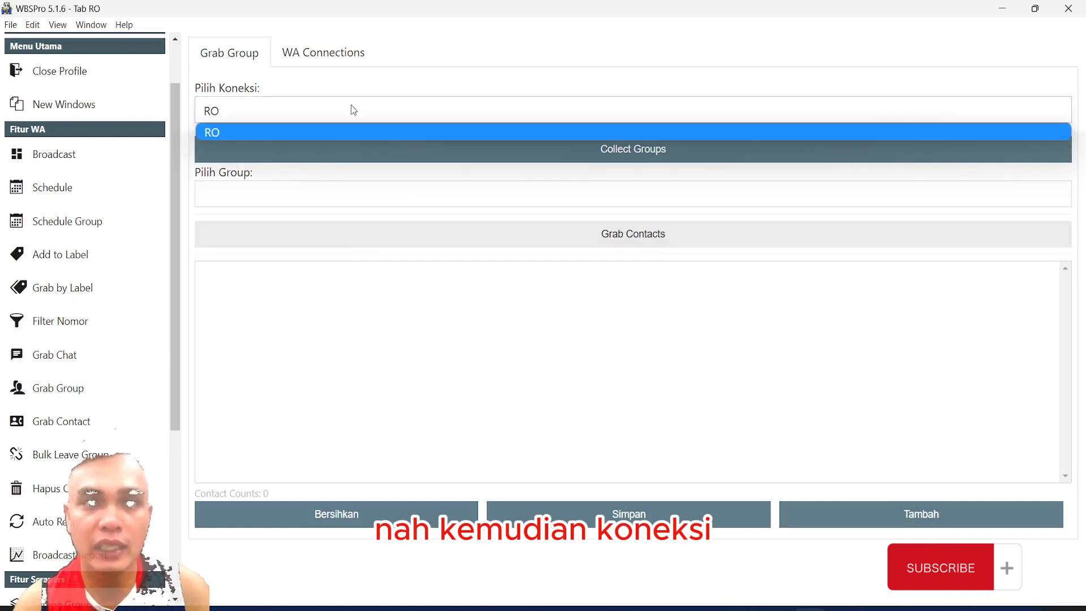
pyautogui.click(353, 109)
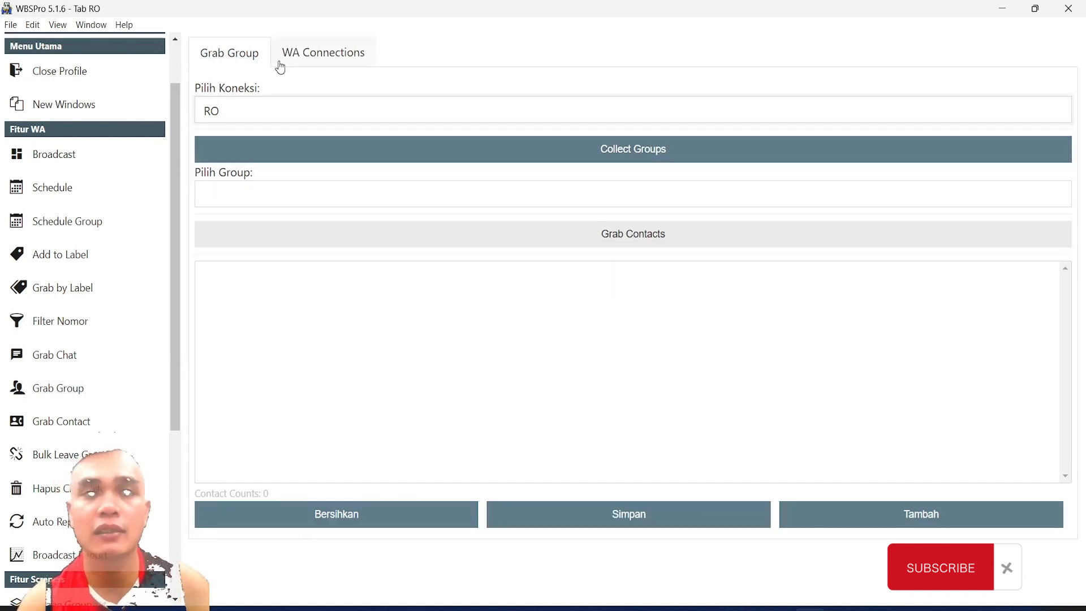
pyautogui.click(478, 149)
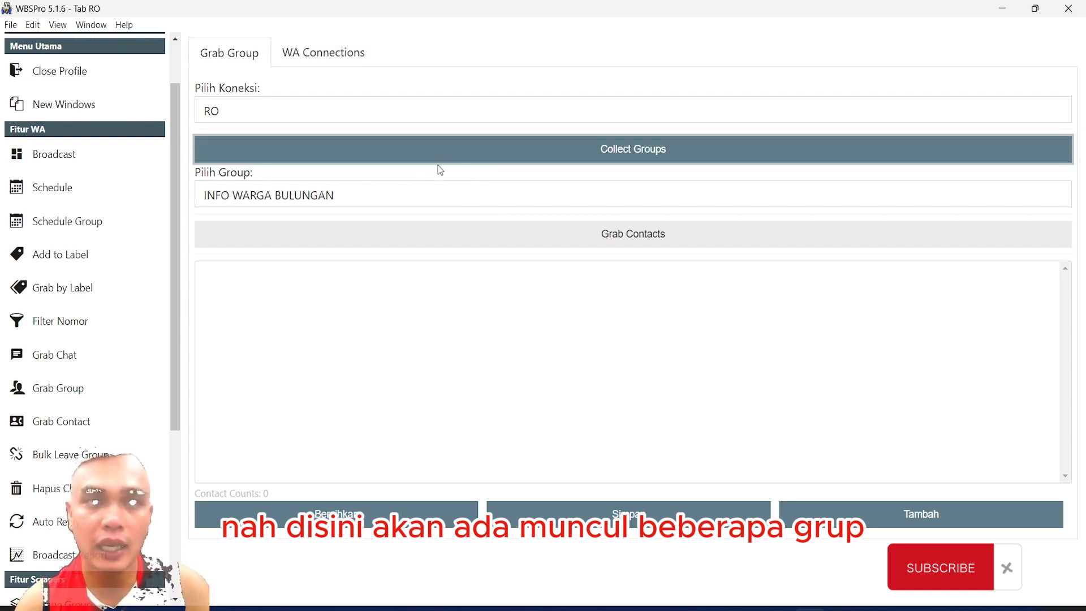
# Grab the contacts of the group JUAL BELI, IKLAN & PROMOSI WARGA BULUNGAN, agreeing to clear the existing list
pyautogui.click(318, 195)
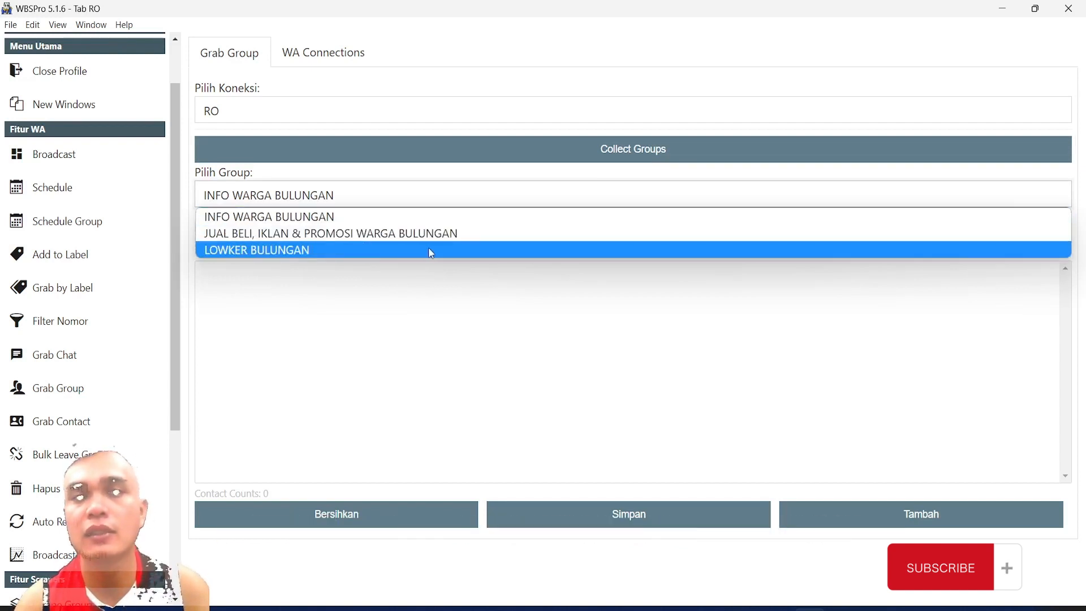
pyautogui.click(402, 233)
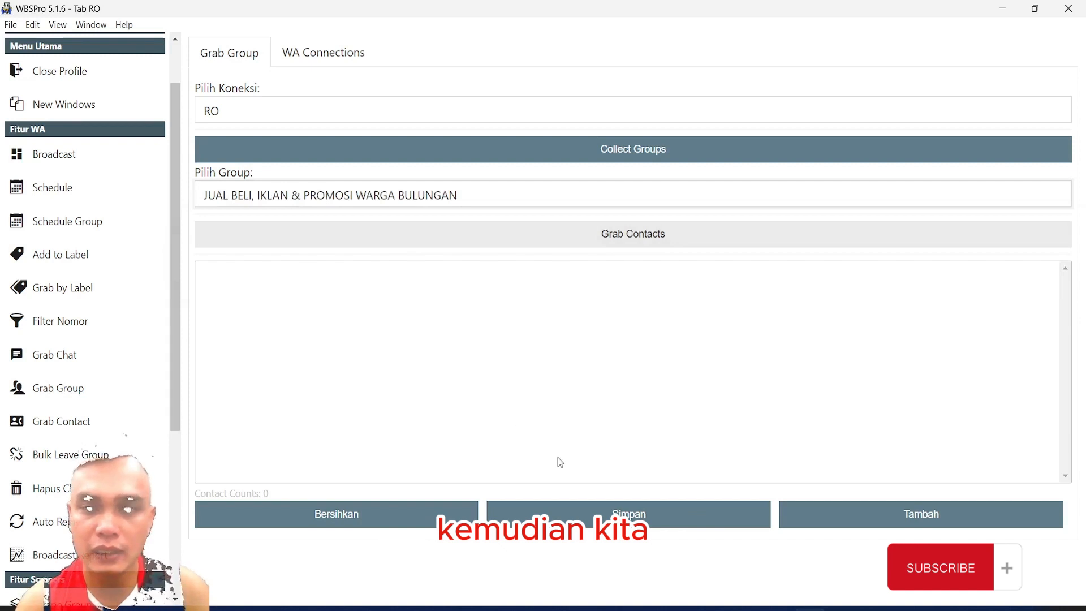
pyautogui.click(645, 243)
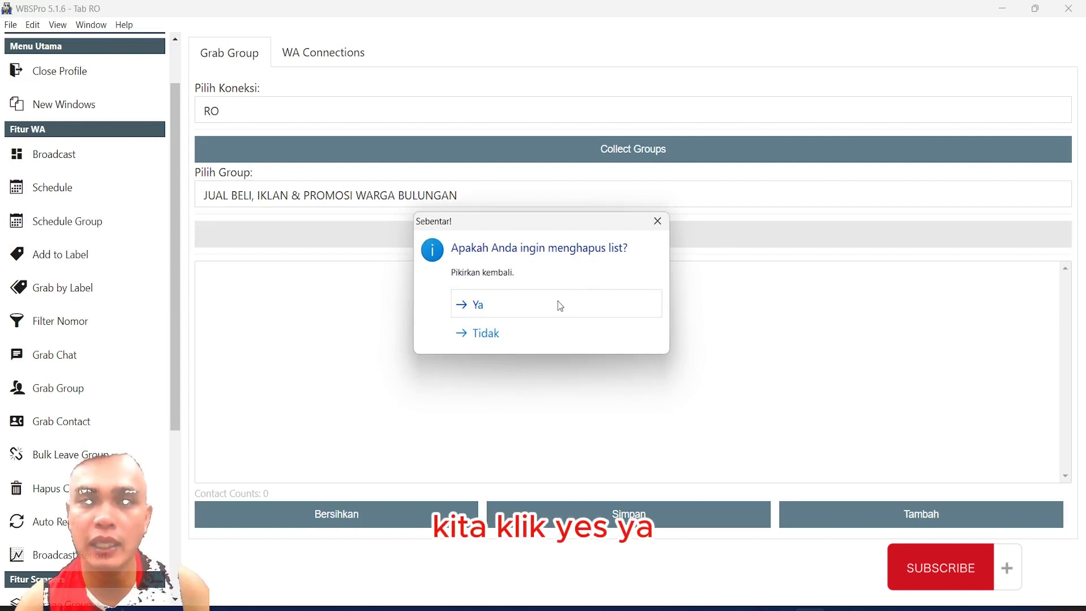
pyautogui.click(485, 306)
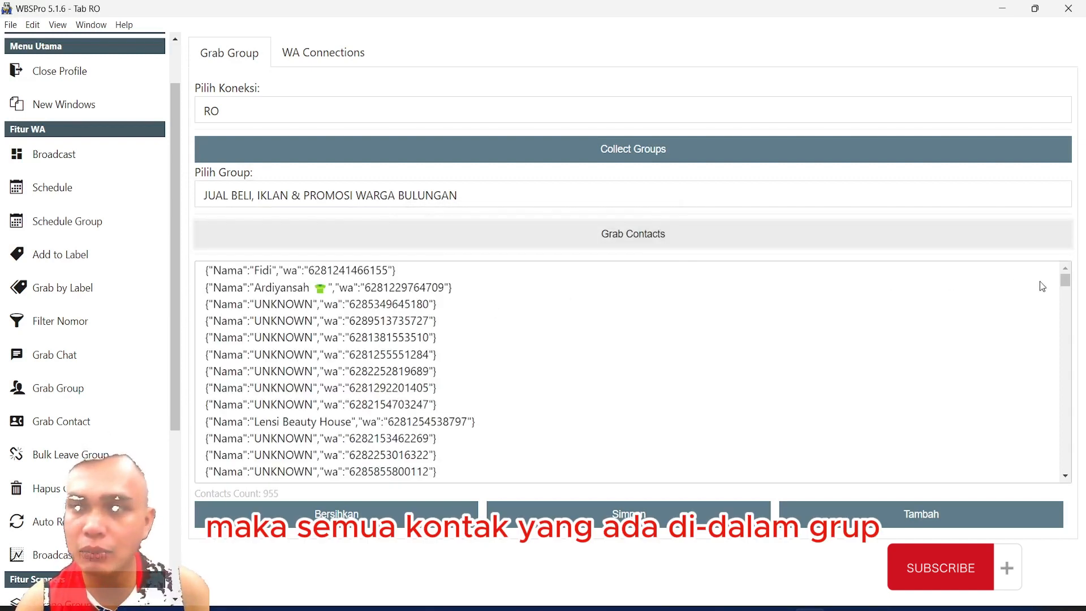
# Look through the grabbed contact list from start to end and check the format of its entries
pyautogui.moveTo(1065, 283); pyautogui.dragTo(1065, 556)
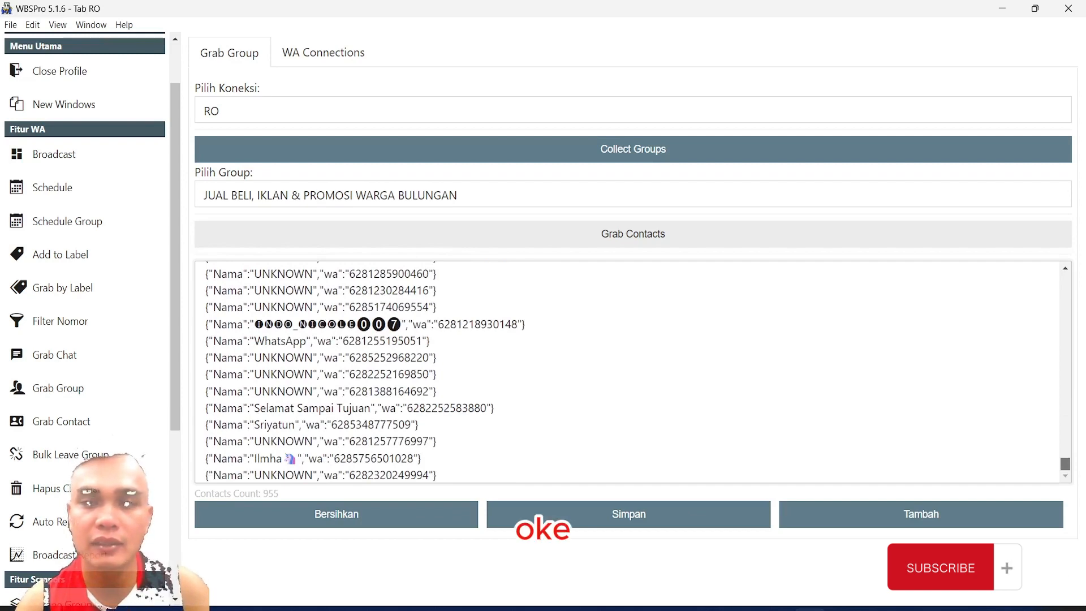
pyautogui.moveTo(1065, 464); pyautogui.dragTo(1010, 256)
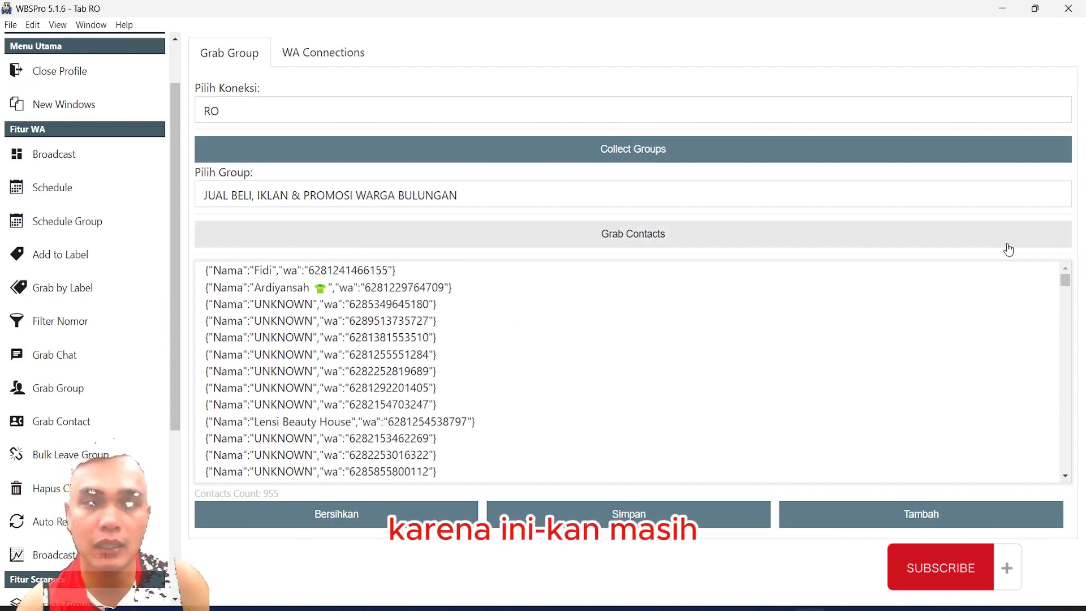
pyautogui.click(289, 321)
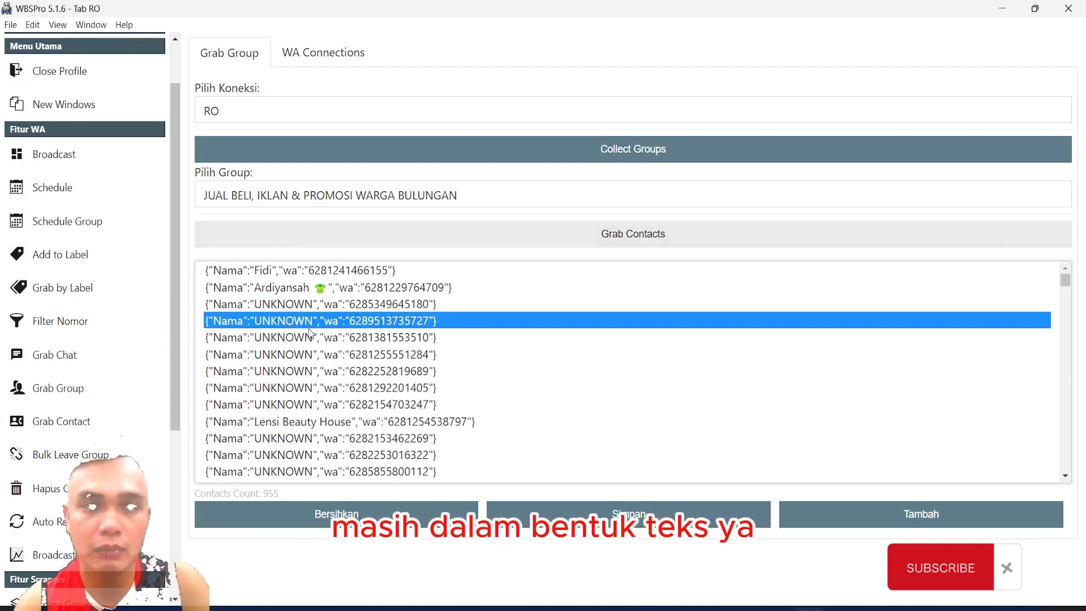
pyautogui.click(310, 334)
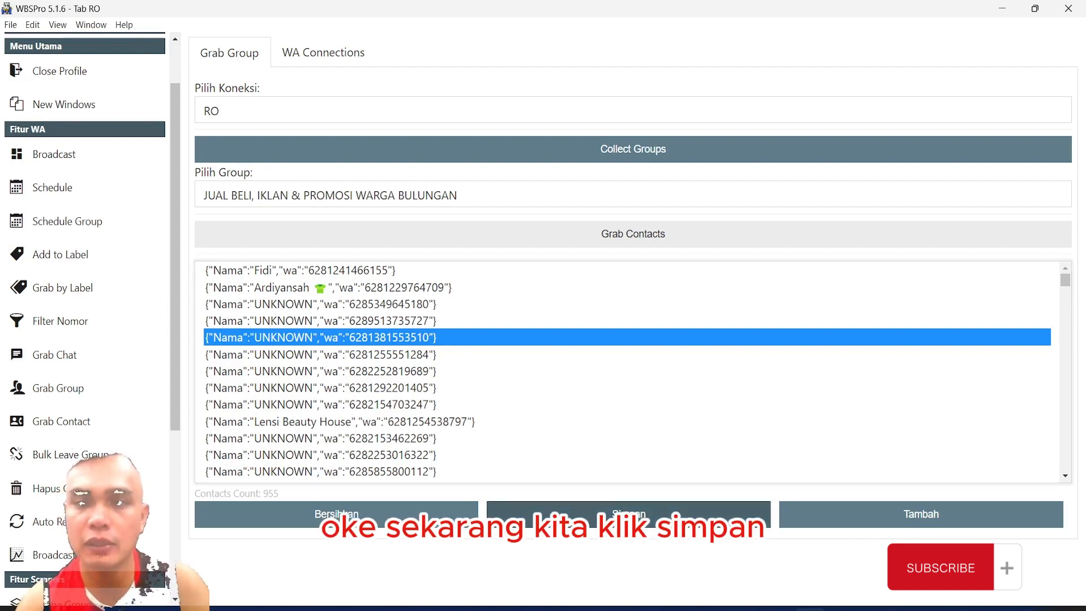
# Save the grabbed contacts in Downloads as a text file named kontak dari group jual beli bulungan
pyautogui.click(624, 514)
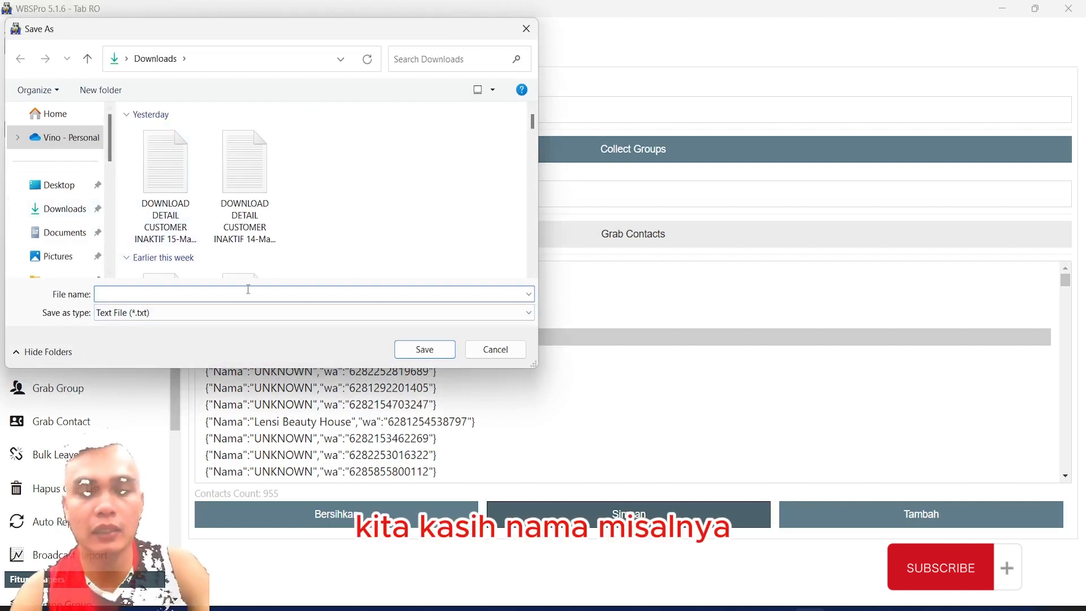
pyautogui.write('kon')
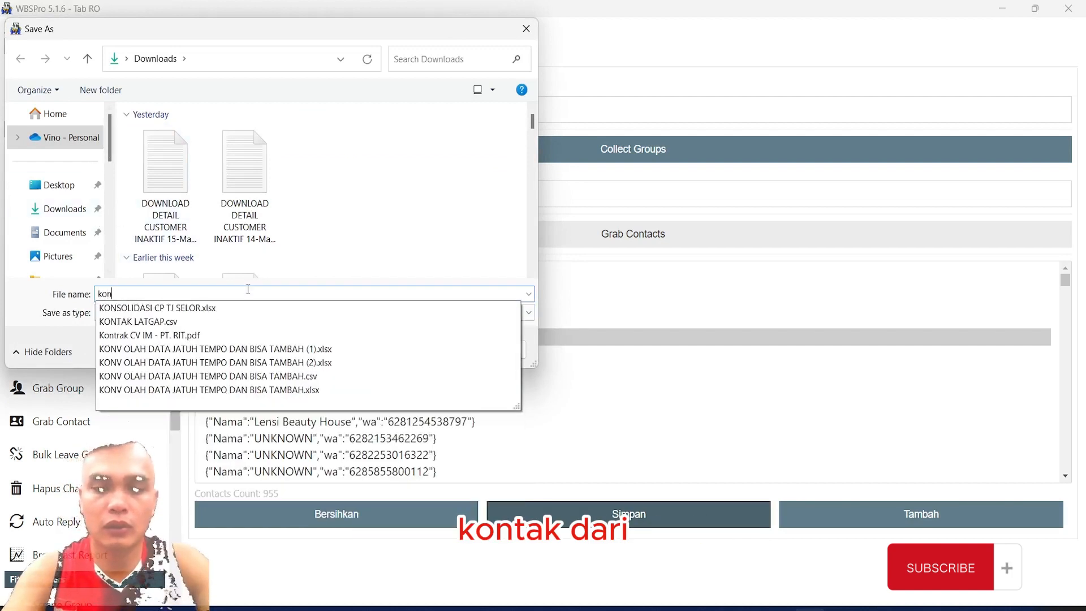
pyautogui.write('tak dari g')
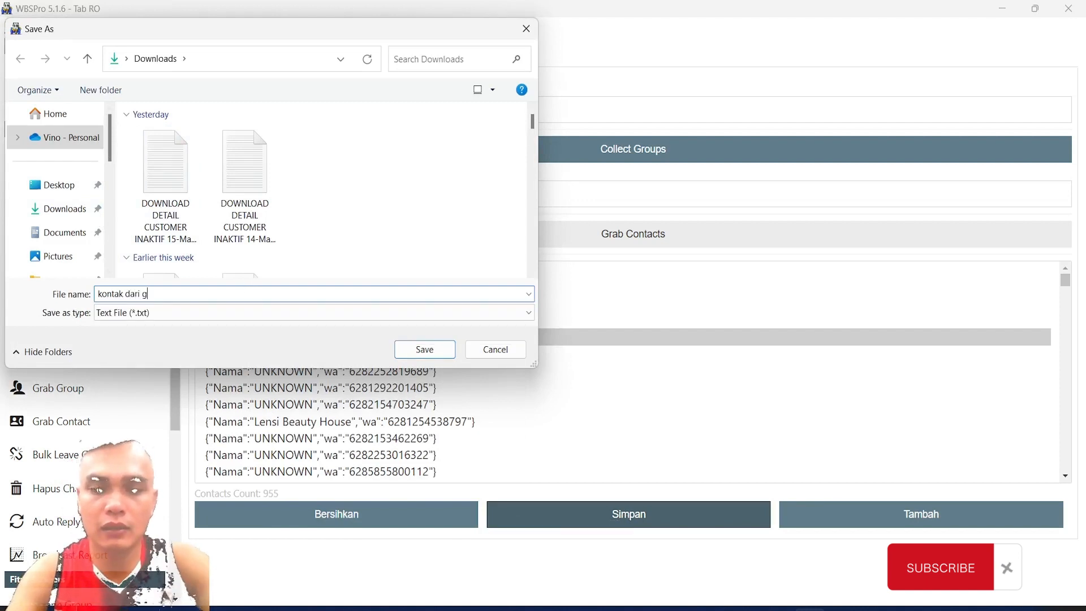
pyautogui.write('roup')
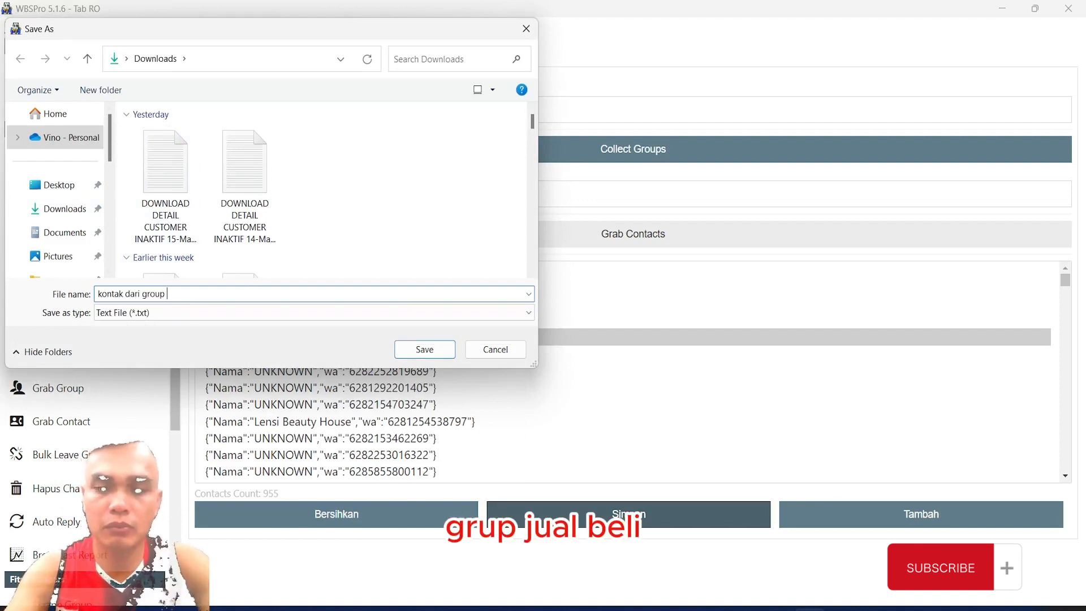
pyautogui.write(' jual beli')
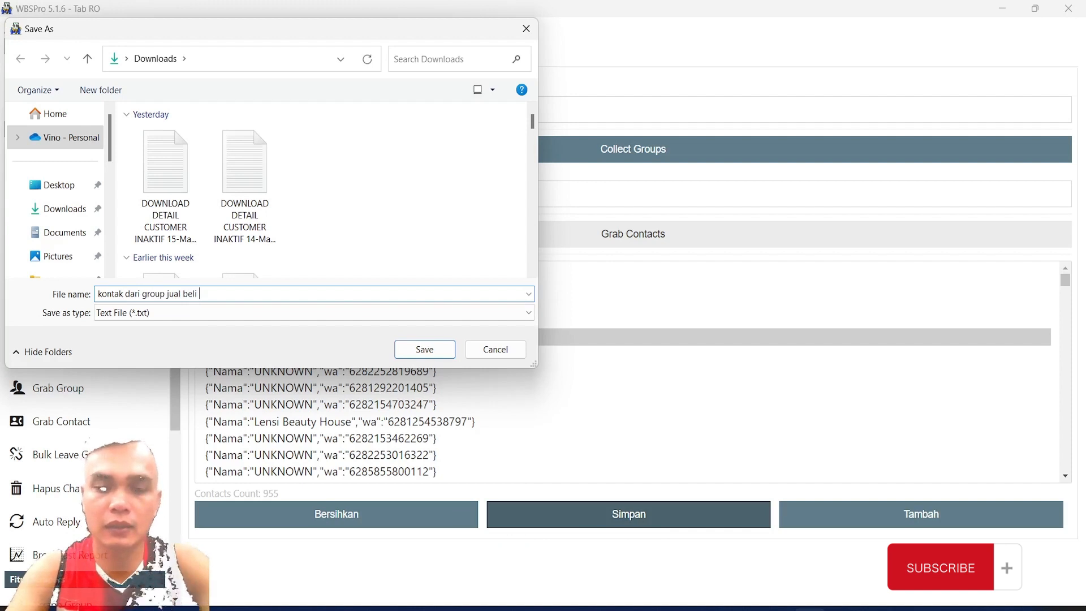
pyautogui.write(' bulungan')
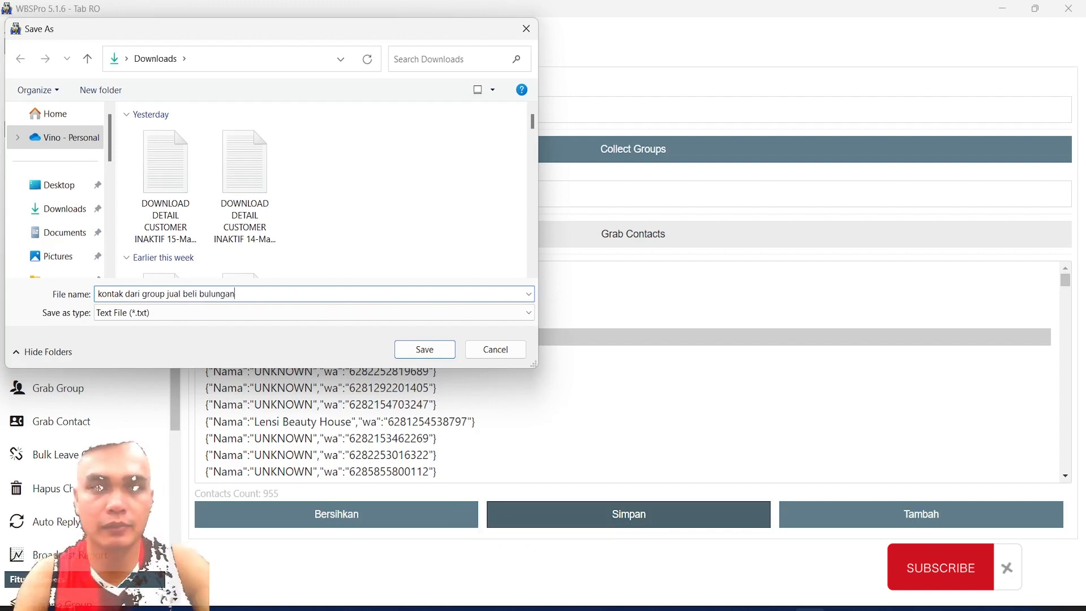
pyautogui.click(140, 315)
pyautogui.click(150, 328)
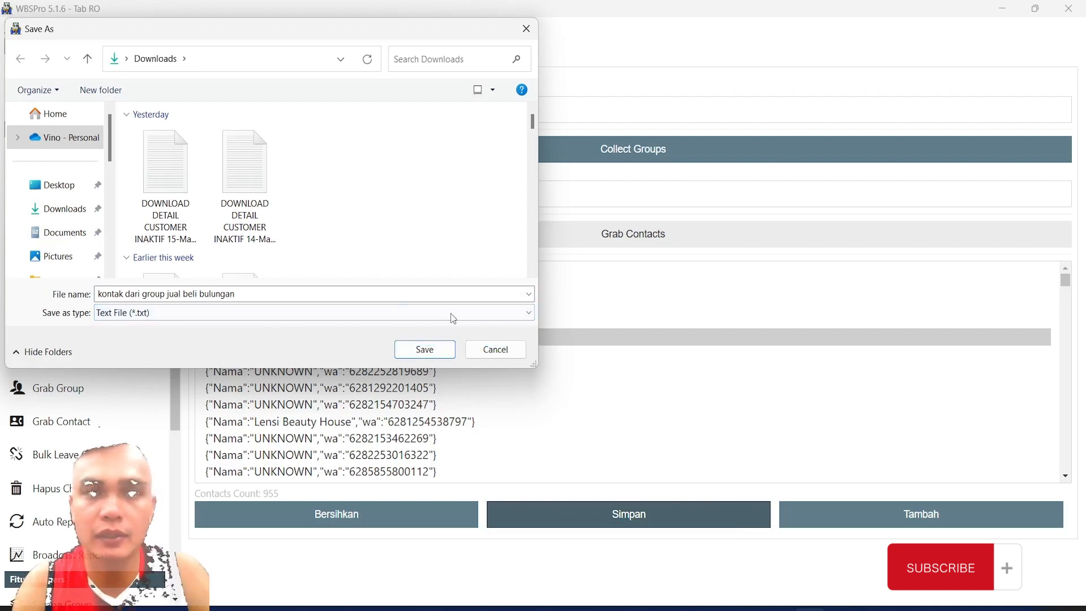
pyautogui.click(451, 350)
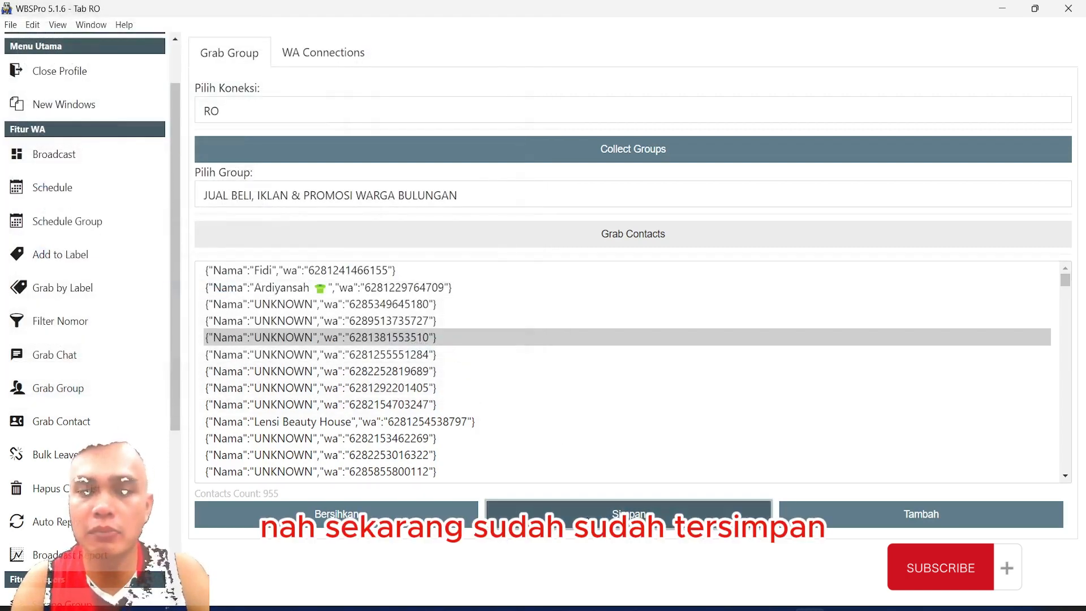
# Open kontak dari group jual beli bulungan.txt from the Downloads folder in File Explorer, check its contents and close it
pyautogui.click(530, 609)
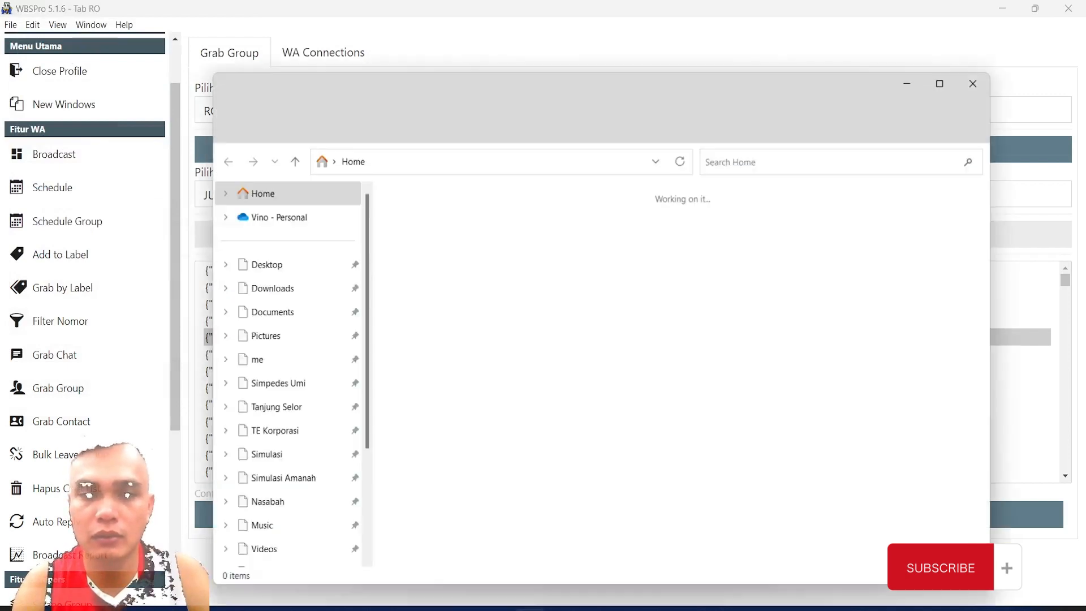
pyautogui.click(287, 291)
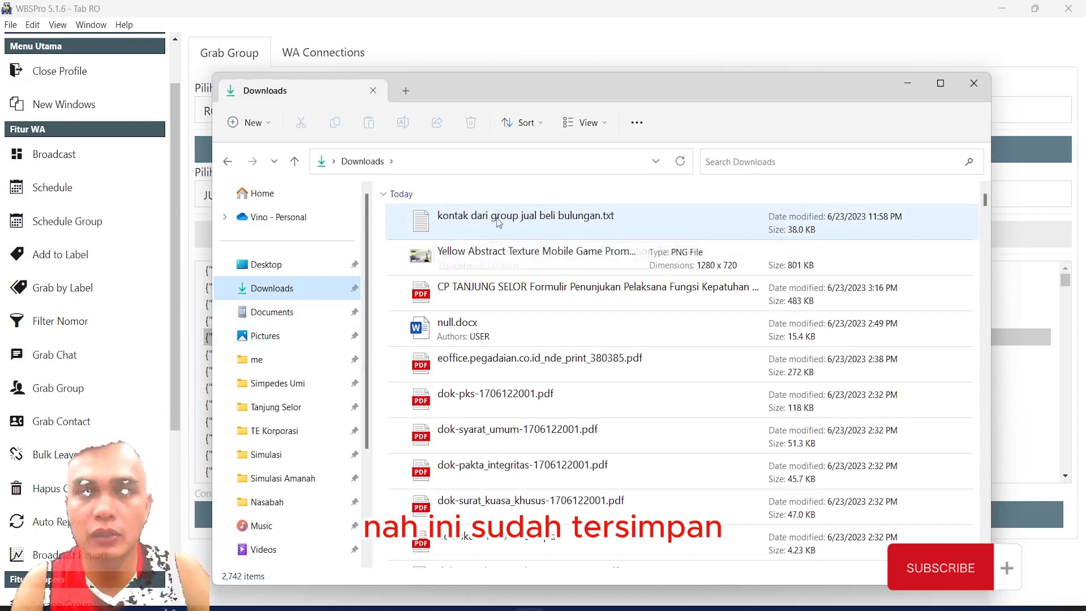
pyautogui.click(498, 222)
pyautogui.doubleClick(498, 222)
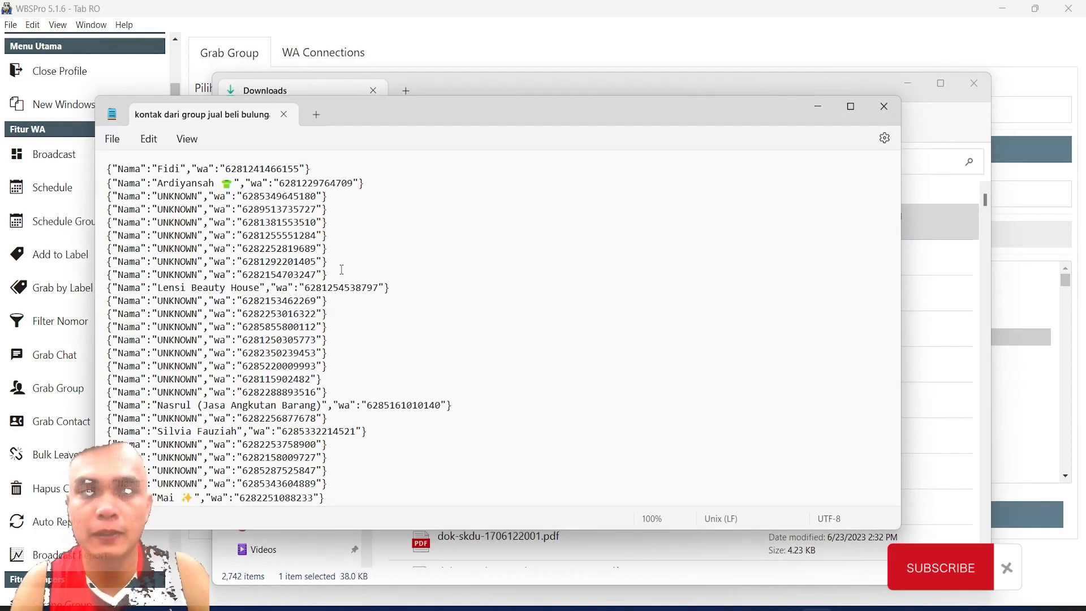
pyautogui.click(874, 107)
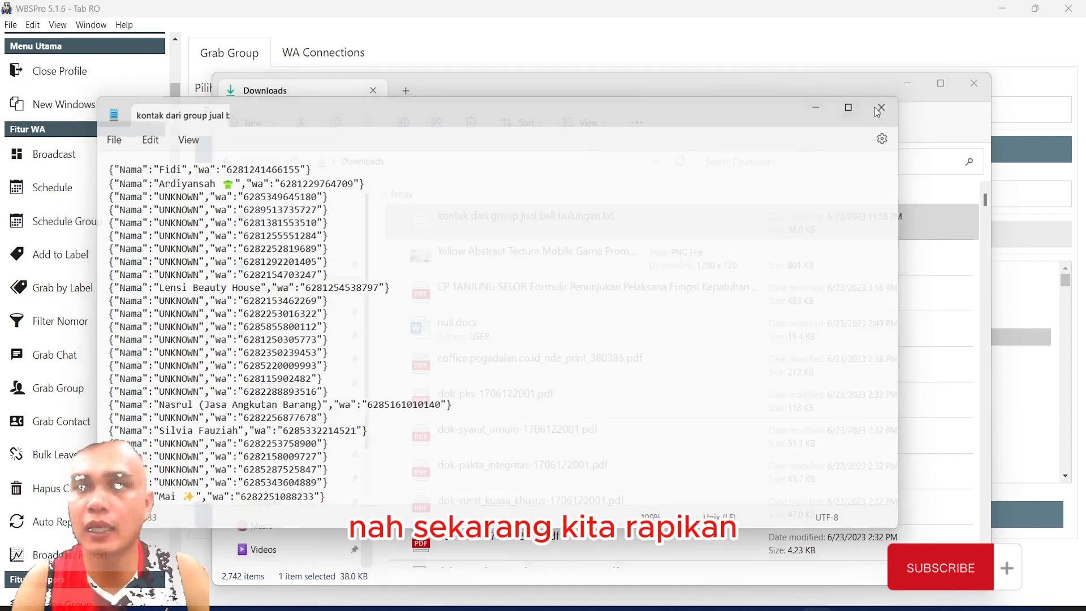
# Switch to Excel and create a blank workbook in a maximized window
pyautogui.click(746, 608)
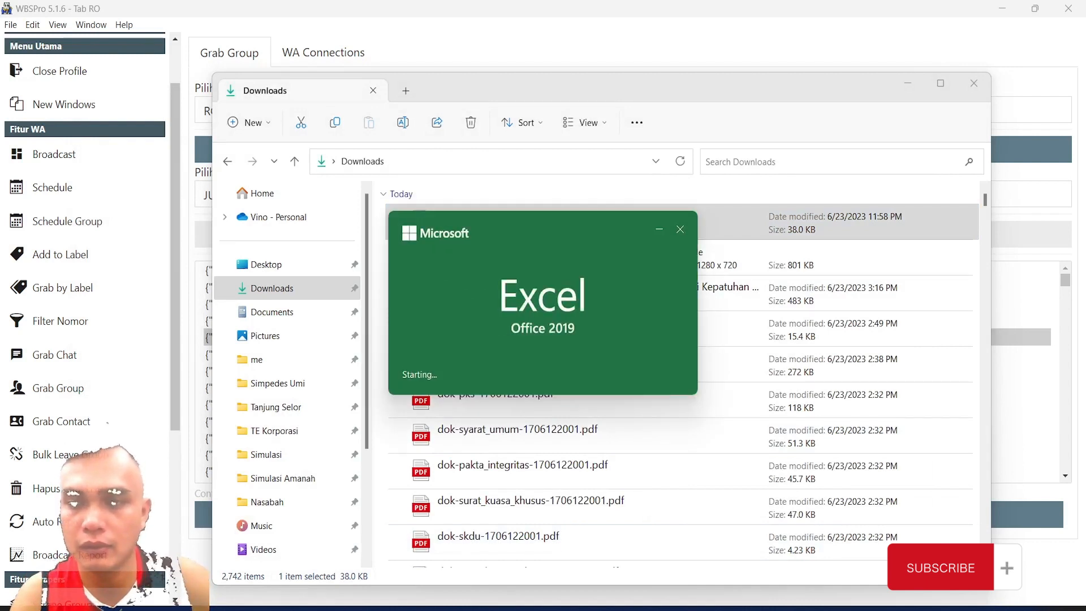
pyautogui.click(525, 483)
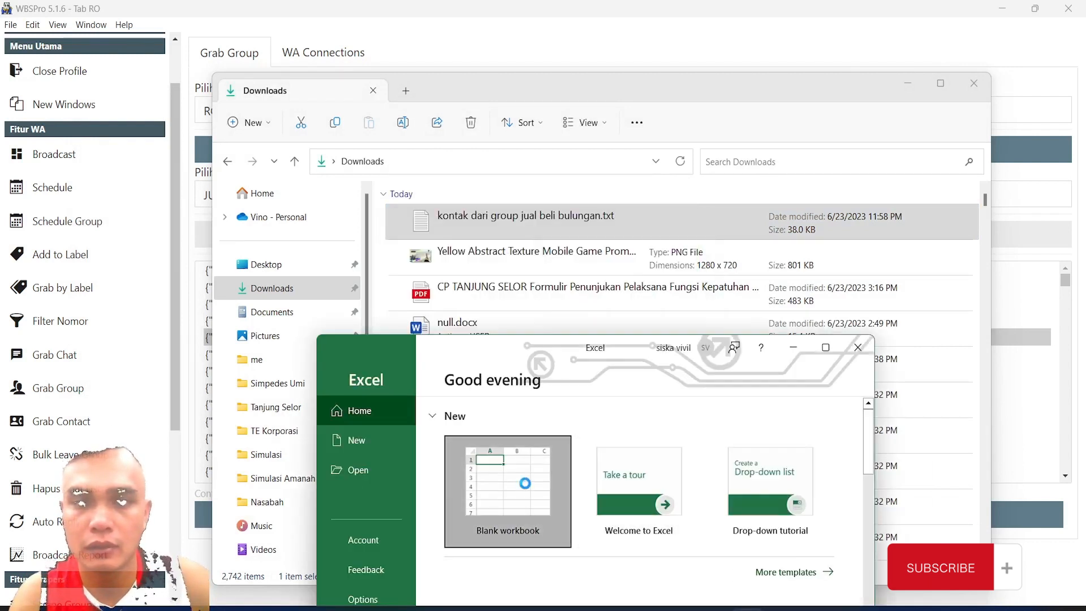
pyautogui.click(825, 347)
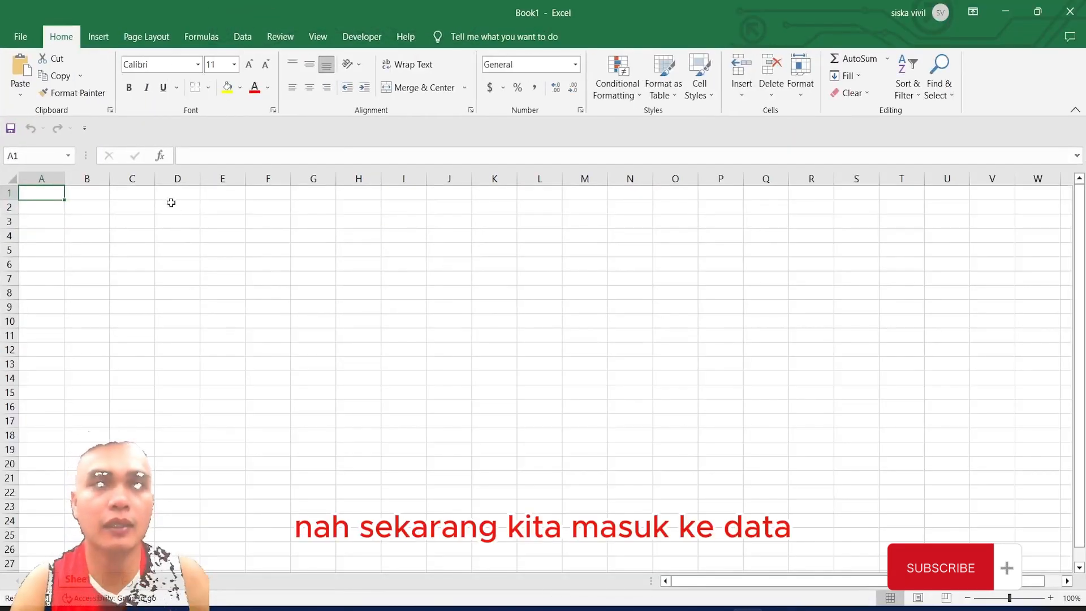
# Start a text data import of kontak dari group jual beli bulungan.txt from the Downloads folder
pyautogui.click(242, 37)
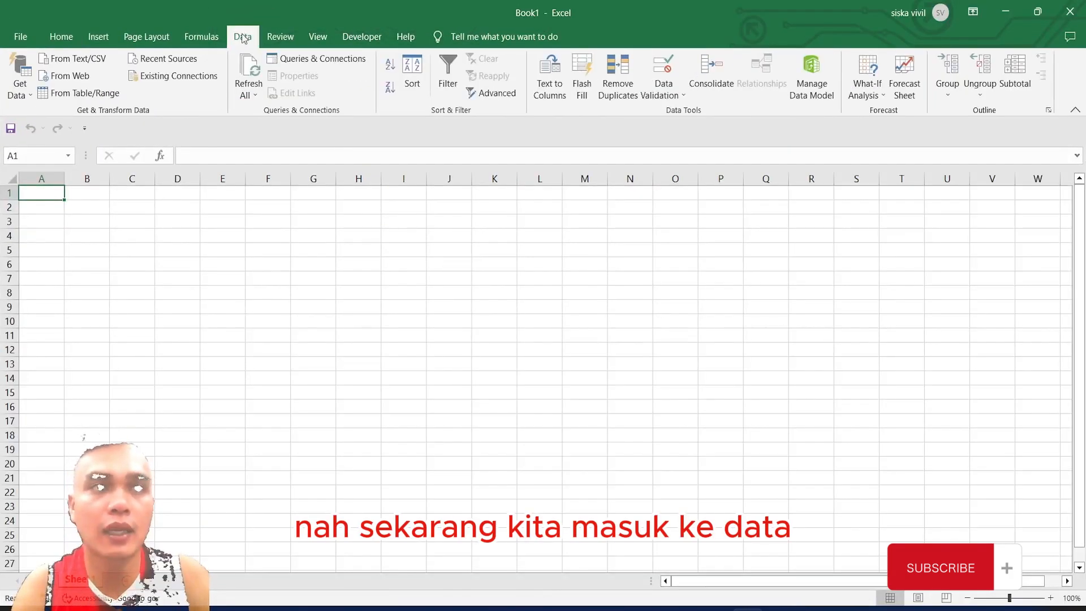
pyautogui.click(67, 59)
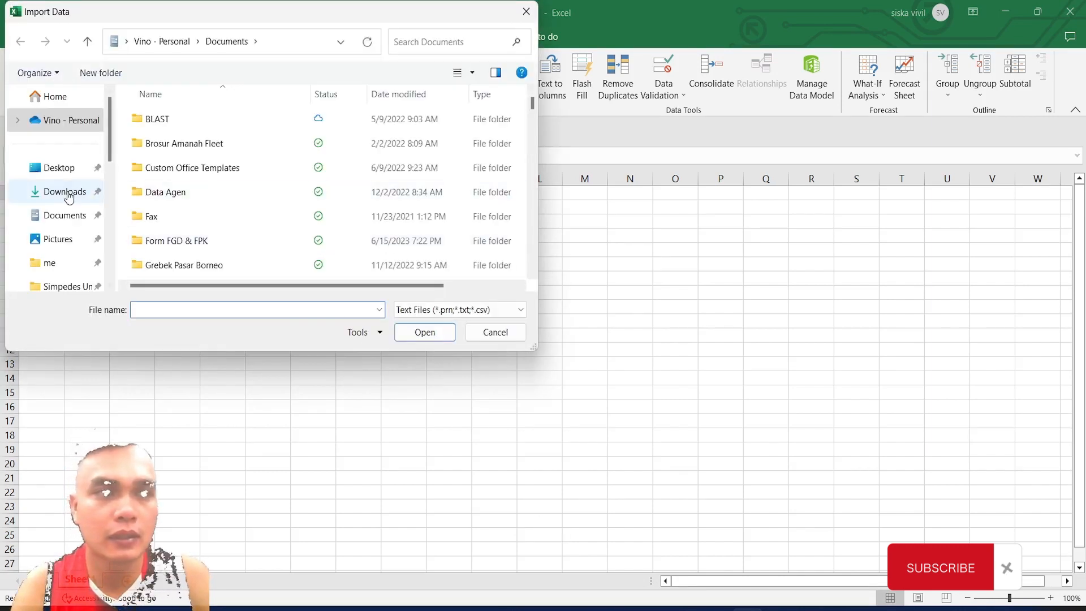
pyautogui.click(67, 192)
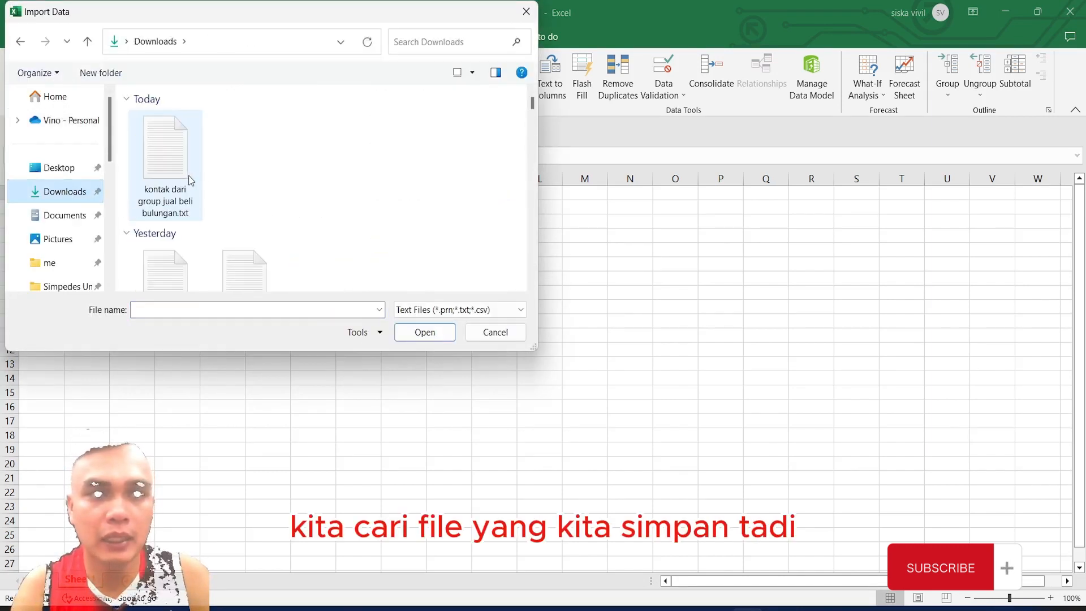
pyautogui.doubleClick(188, 179)
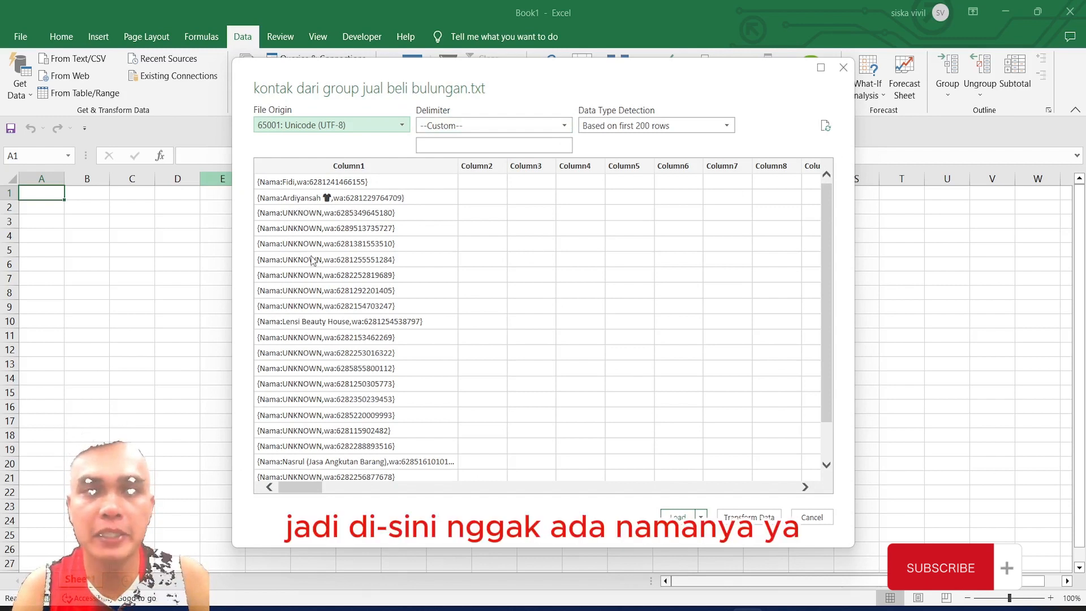
# Try the Tab and Space delimiters in the import preview, and try it without data type detection
pyautogui.click(513, 127)
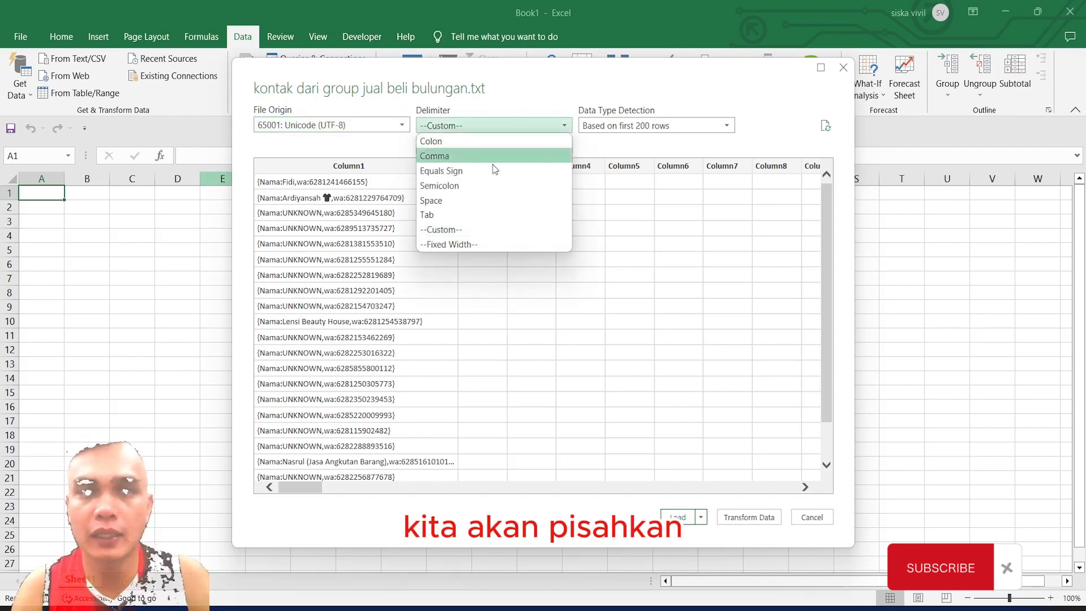
pyautogui.click(480, 215)
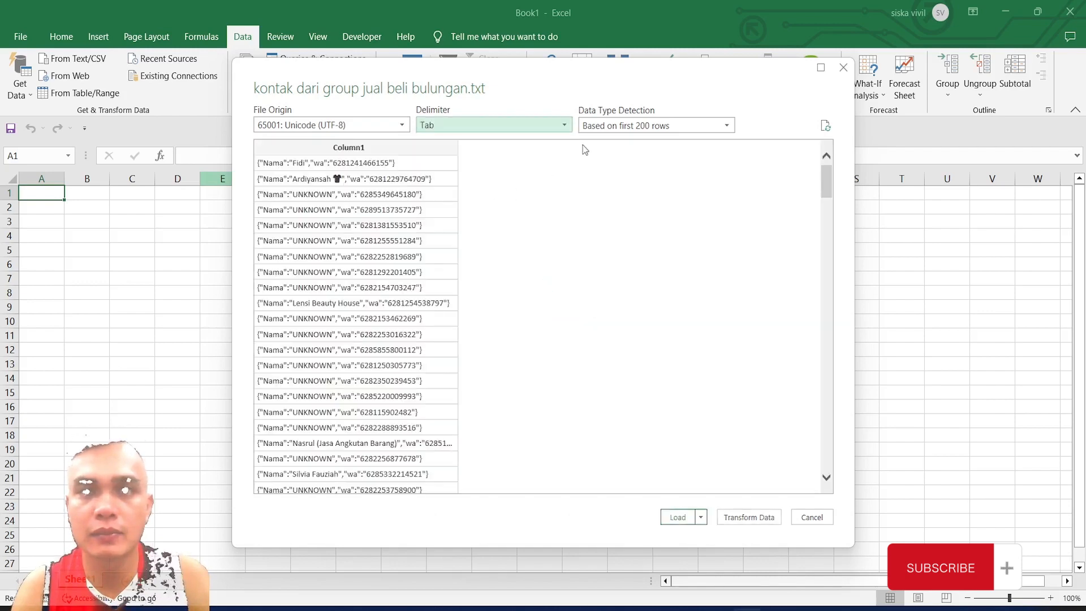
pyautogui.click(527, 123)
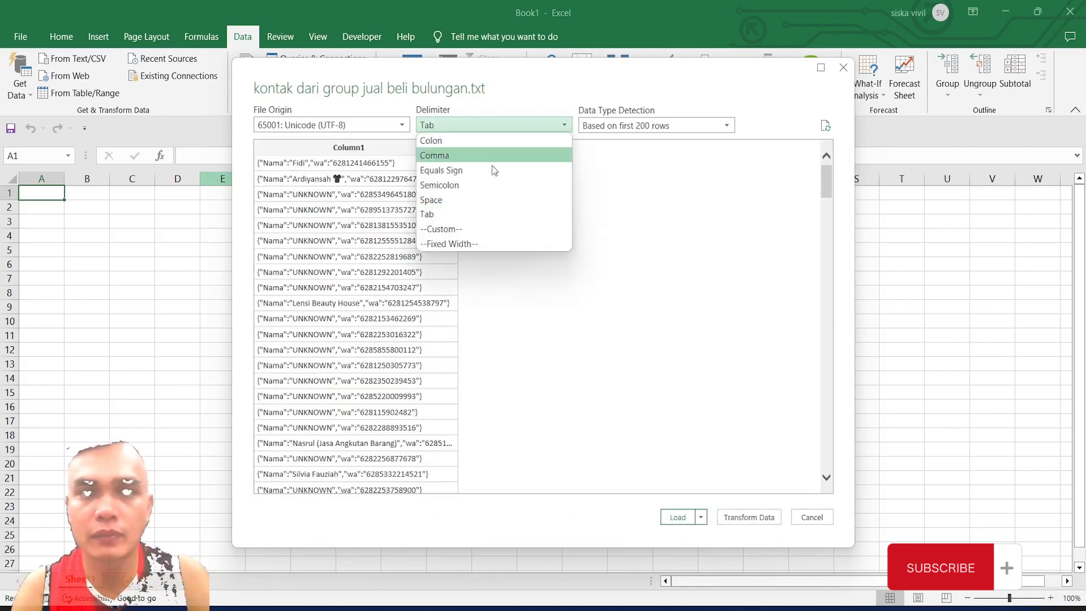
pyautogui.click(484, 199)
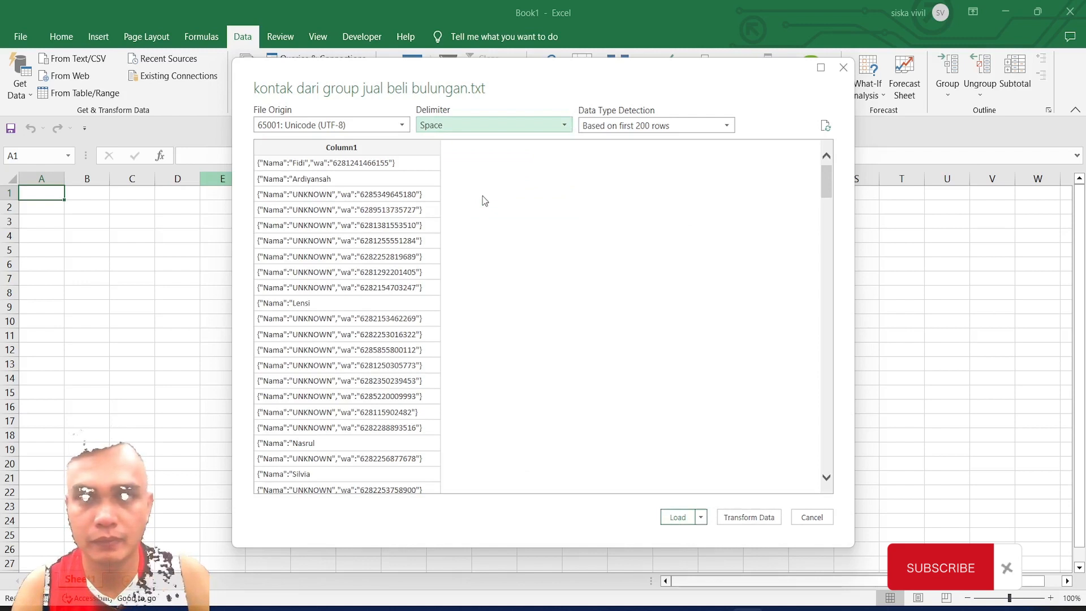
pyautogui.click(595, 127)
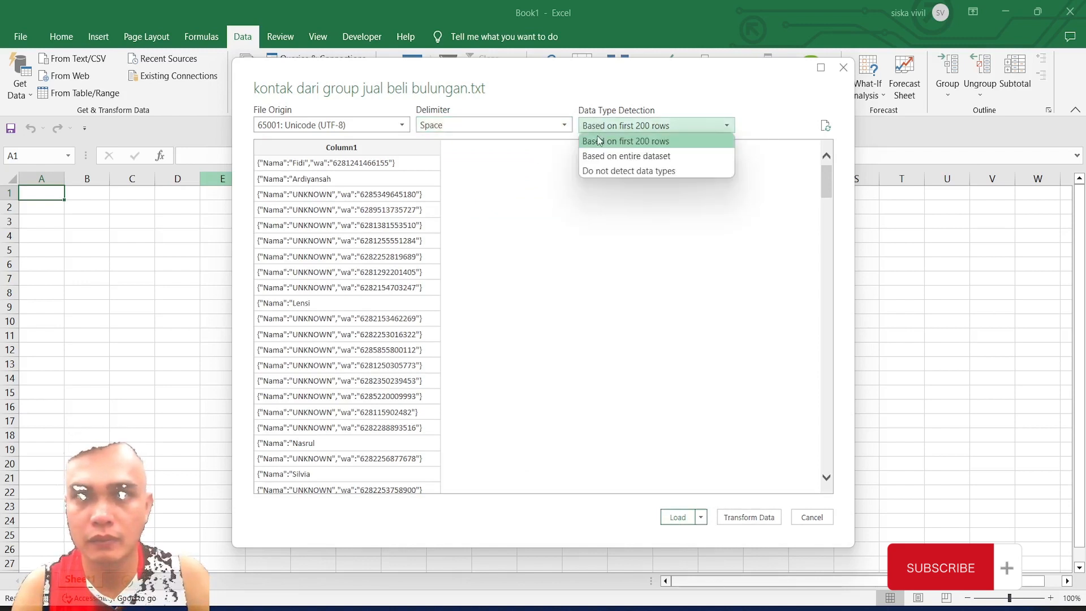
pyautogui.click(608, 170)
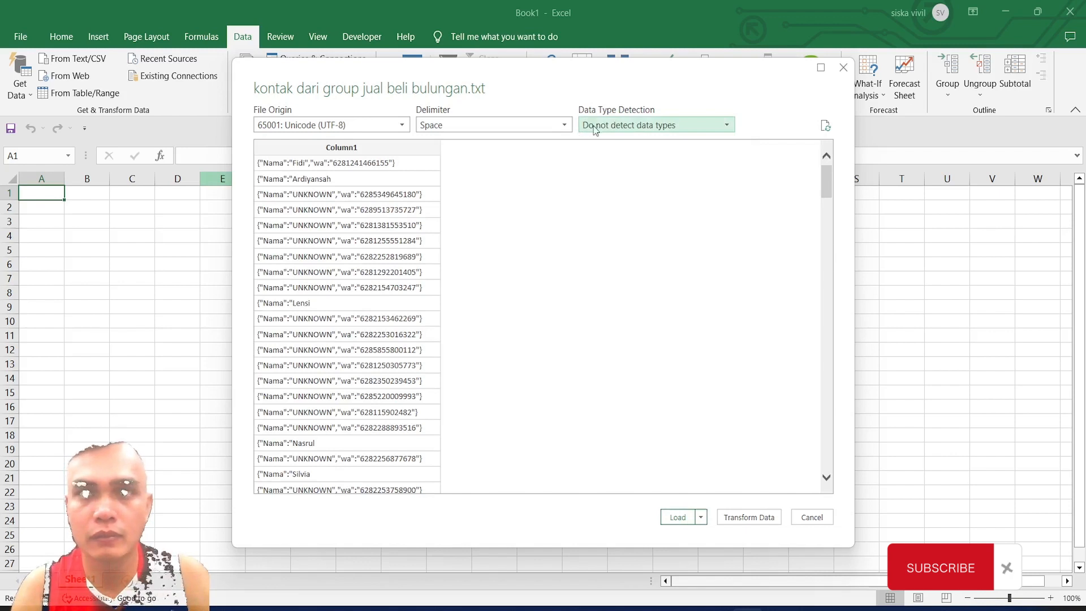
pyautogui.click(595, 127)
pyautogui.click(602, 139)
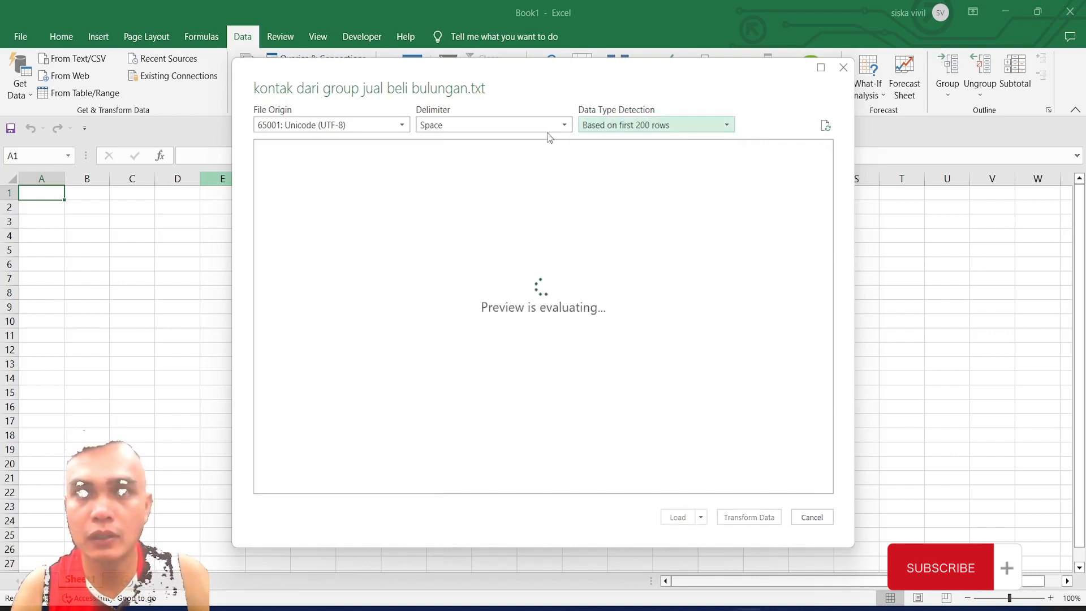
# Set the import delimiter to Comma and base the data type detection on the entire dataset
pyautogui.click(535, 125)
pyautogui.click(498, 156)
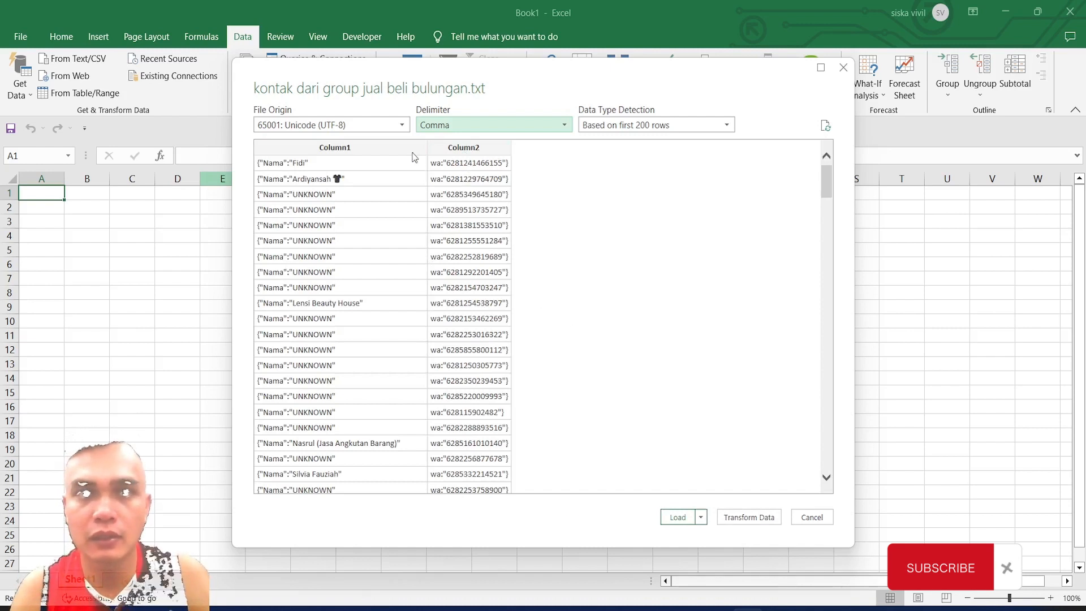
pyautogui.click(641, 128)
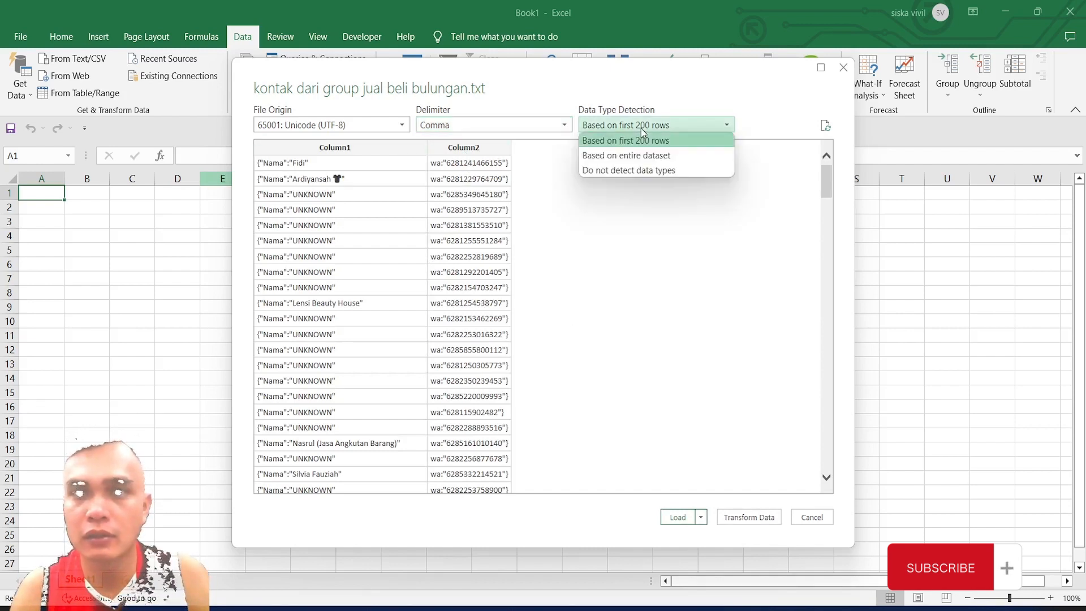
pyautogui.click(735, 141)
pyautogui.moveTo(826, 194); pyautogui.dragTo(808, 140)
pyautogui.click(715, 128)
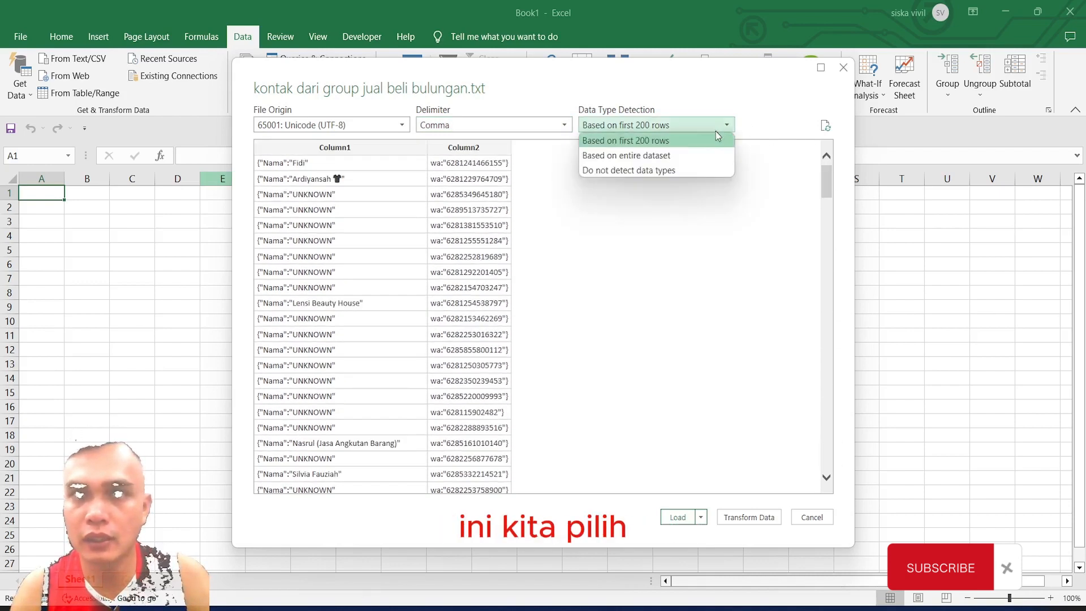
pyautogui.click(687, 156)
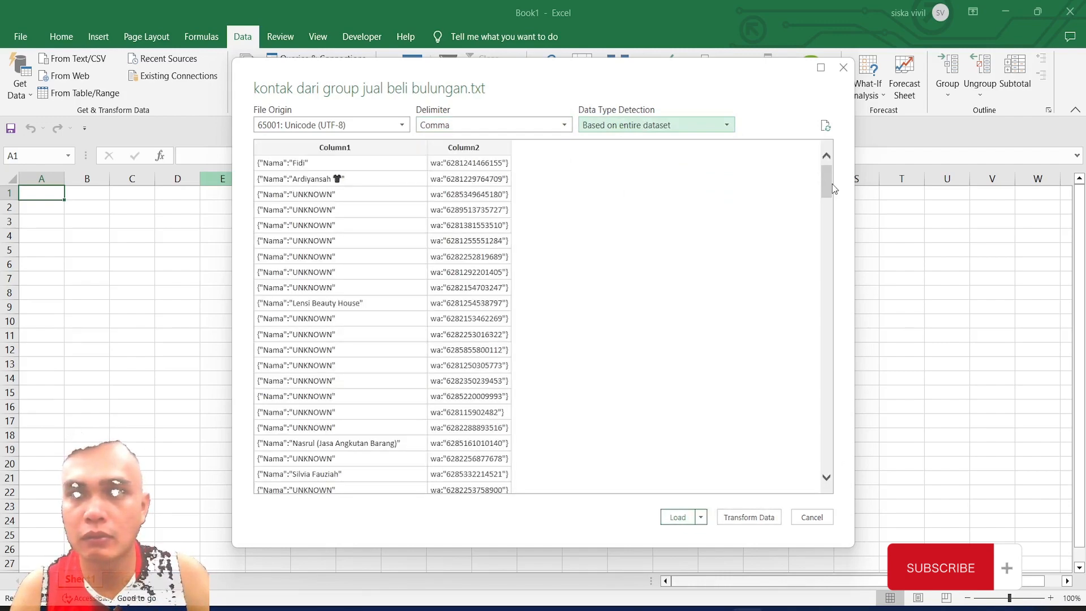
pyautogui.moveTo(831, 186); pyautogui.dragTo(795, 151)
# Try the comma-delimited preview with the Do not detect data types option
pyautogui.click(660, 125)
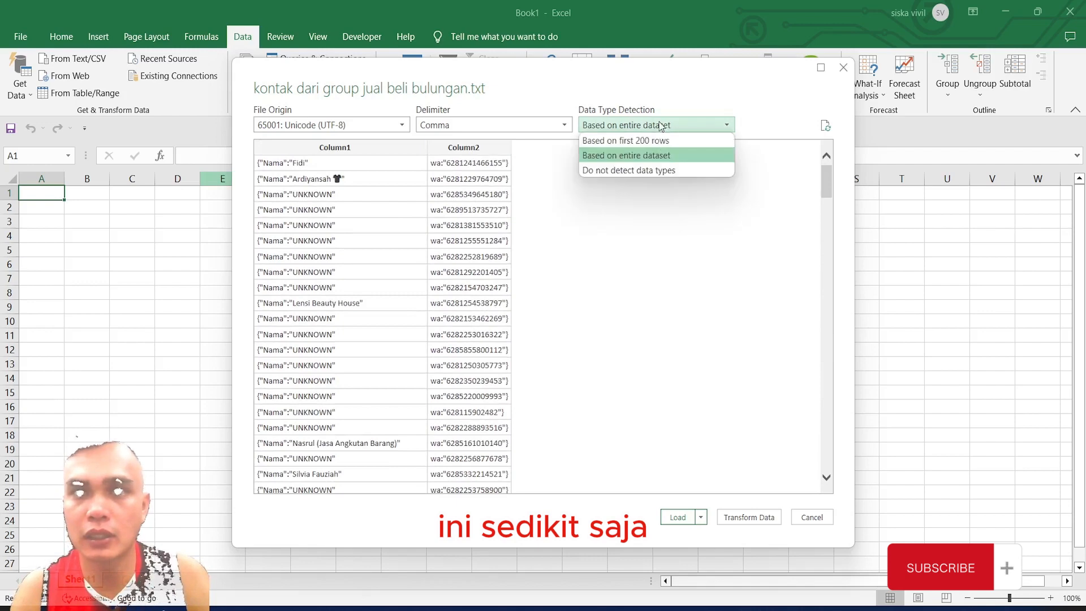
pyautogui.click(646, 171)
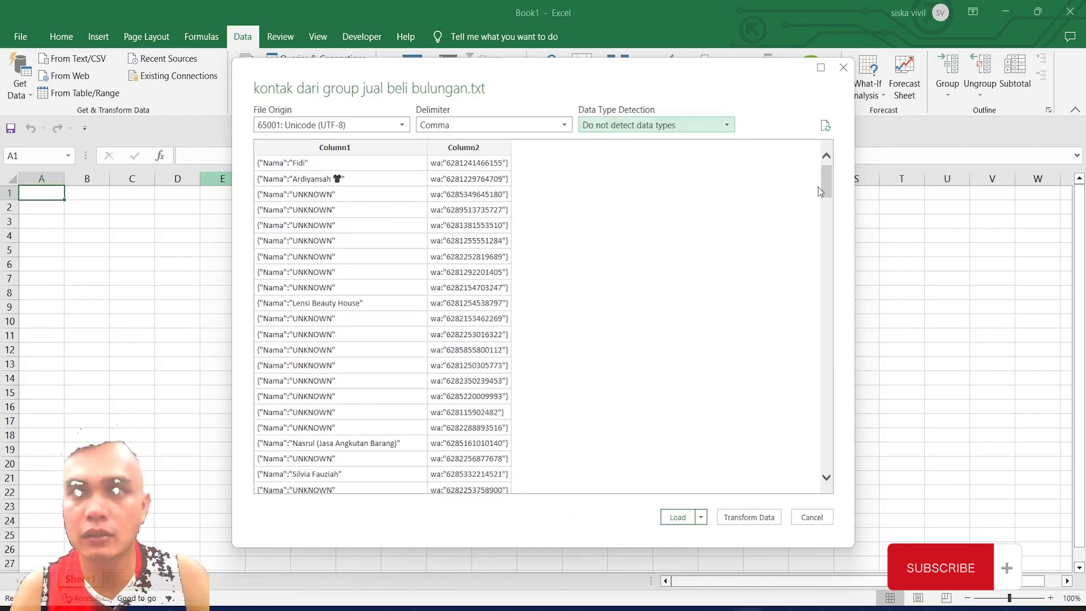
pyautogui.moveTo(827, 191); pyautogui.dragTo(812, 152)
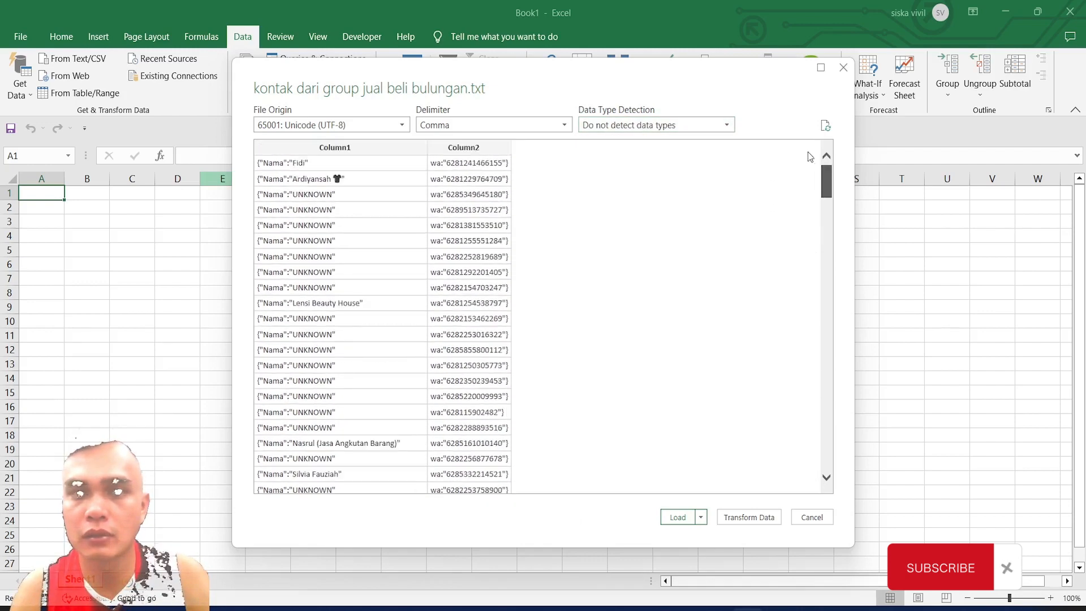
# Return the data type detection to Based on entire dataset and check the preview through its last row
pyautogui.click(654, 123)
pyautogui.click(645, 154)
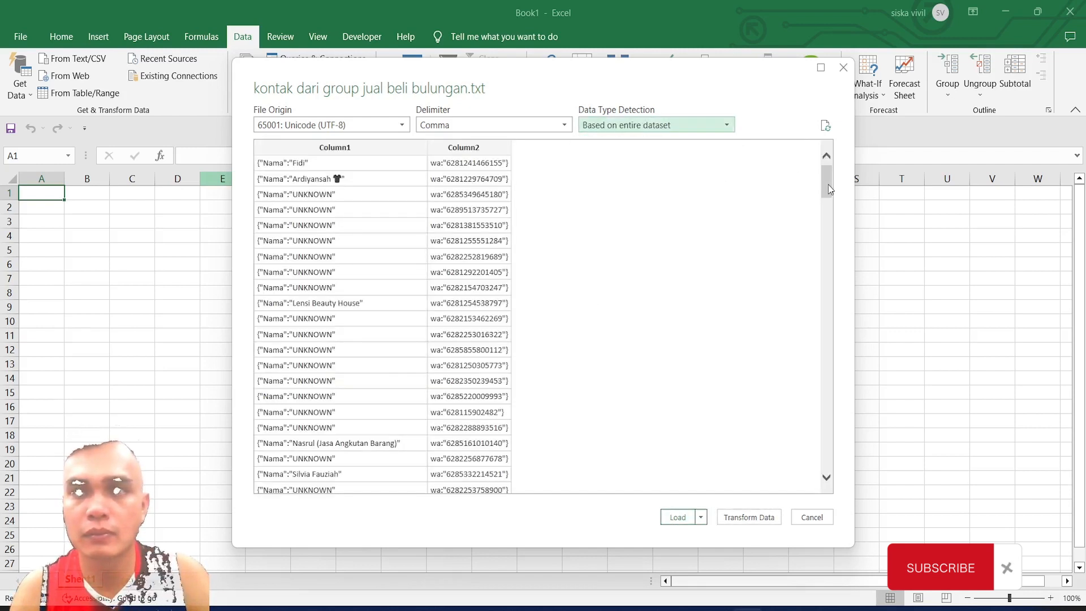
pyautogui.moveTo(828, 185); pyautogui.dragTo(820, 484)
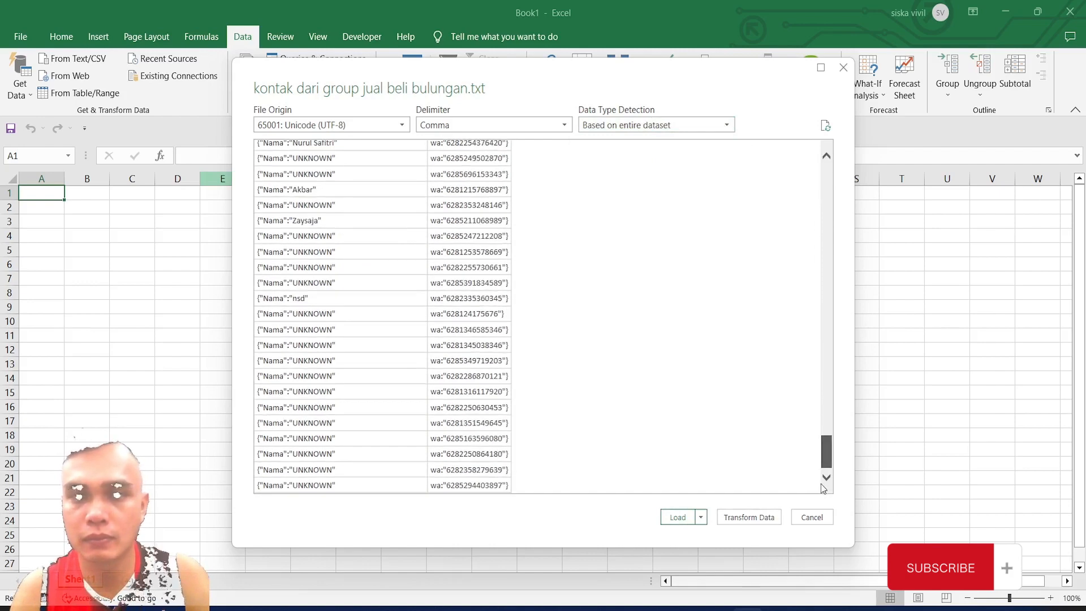
# Load the comma-delimited contact data into the workbook and close the Queries & Connections pane
pyautogui.click(678, 518)
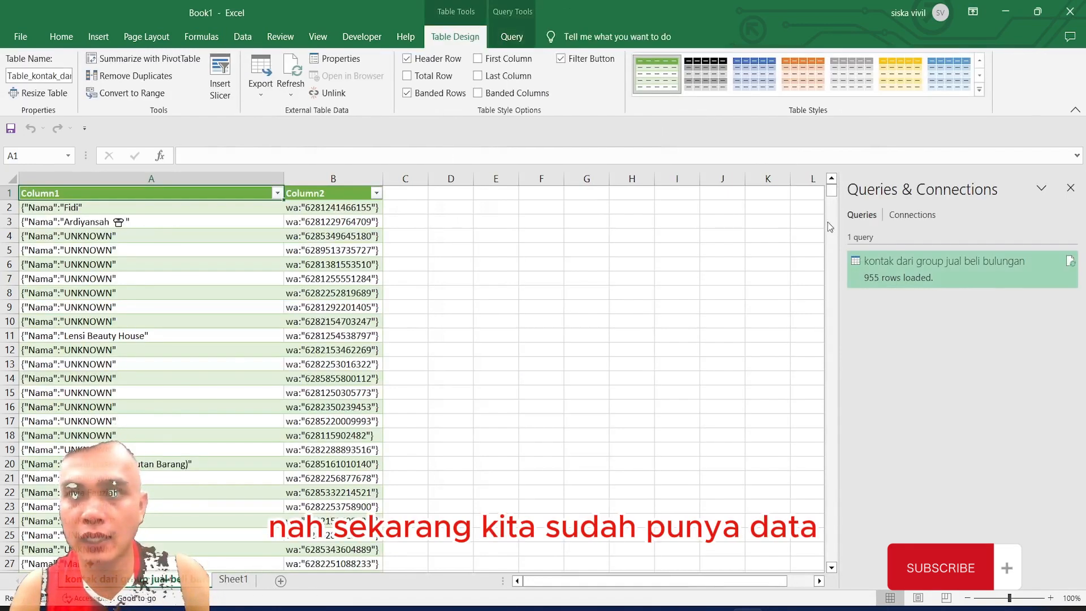
pyautogui.moveTo(834, 196); pyautogui.dragTo(809, 158)
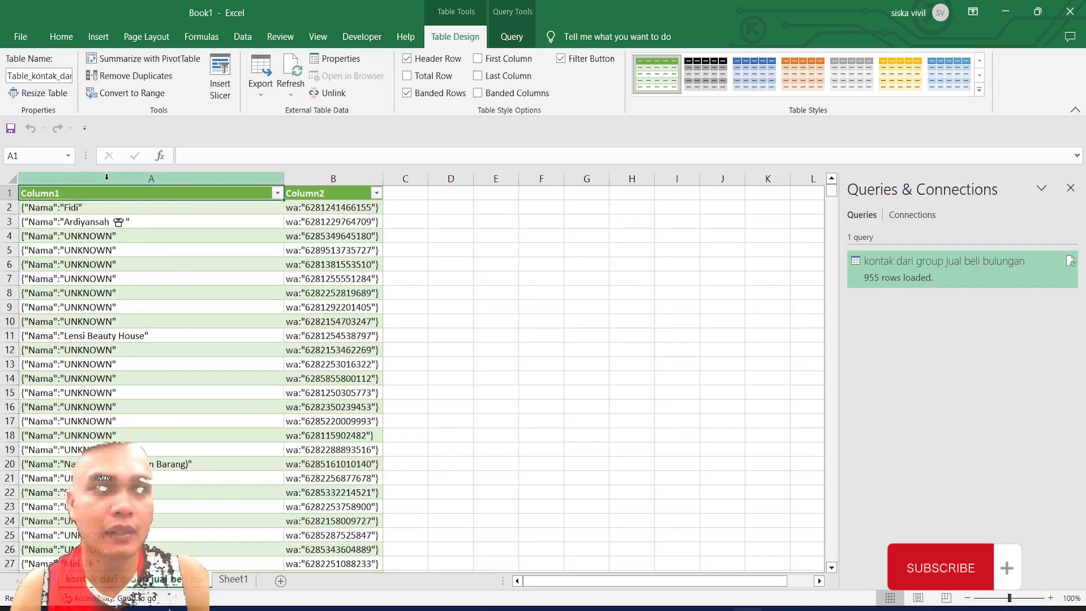
pyautogui.click(1070, 187)
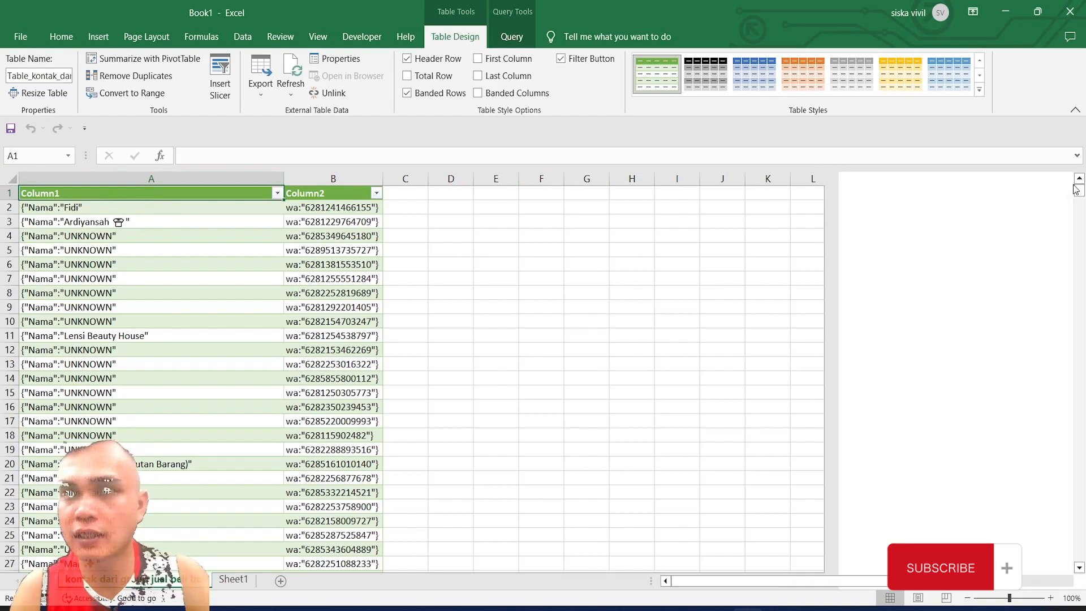
# Delete the name column (Column1) from the imported table, keeping only the WhatsApp number column
pyautogui.click(169, 174)
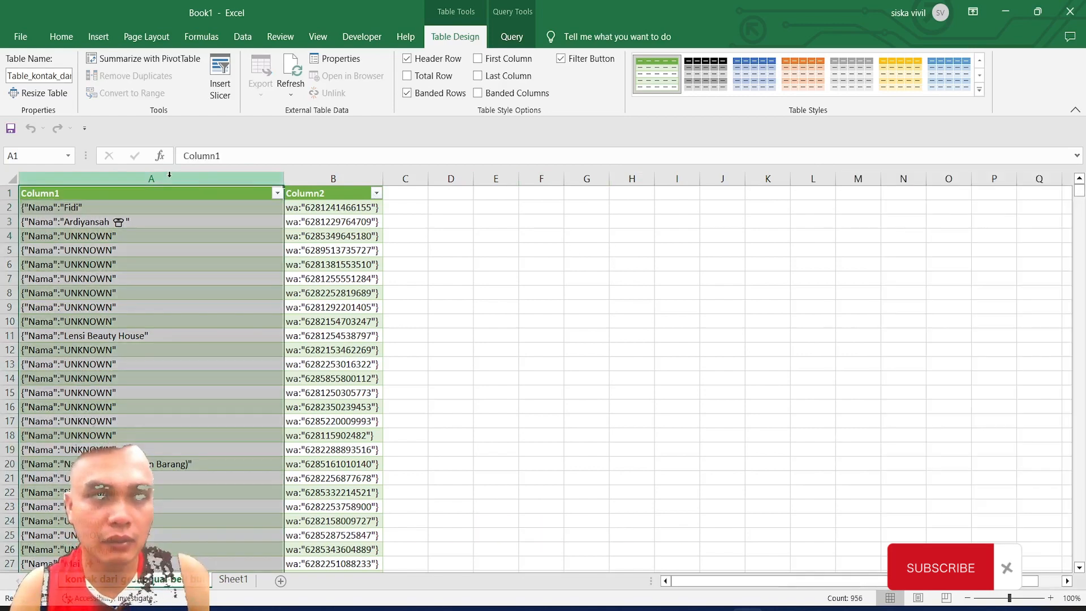
pyautogui.rightClick(170, 177)
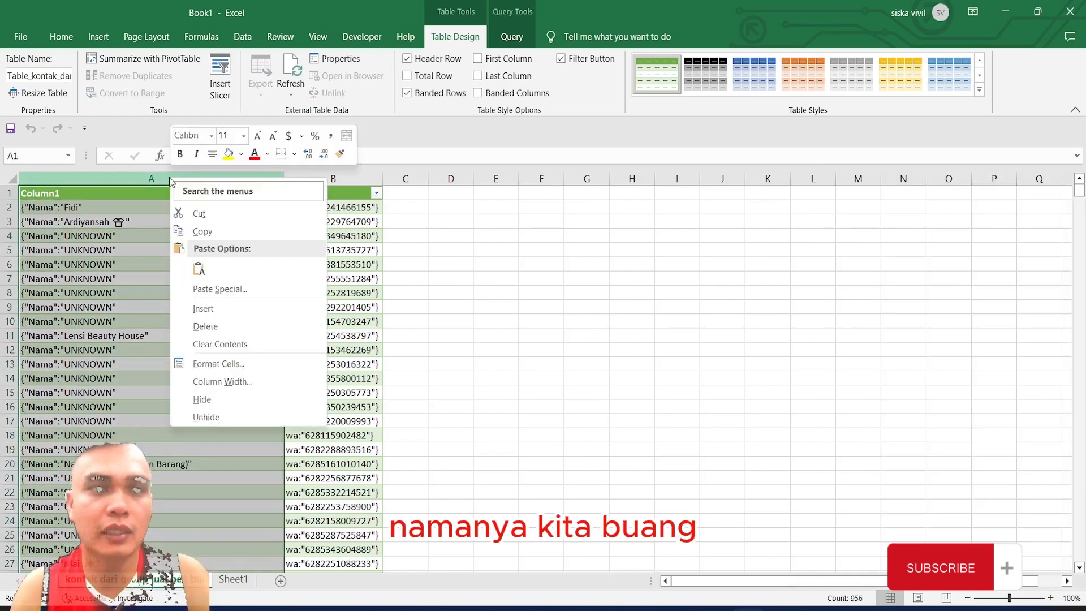
pyautogui.click(224, 327)
pyautogui.click(144, 263)
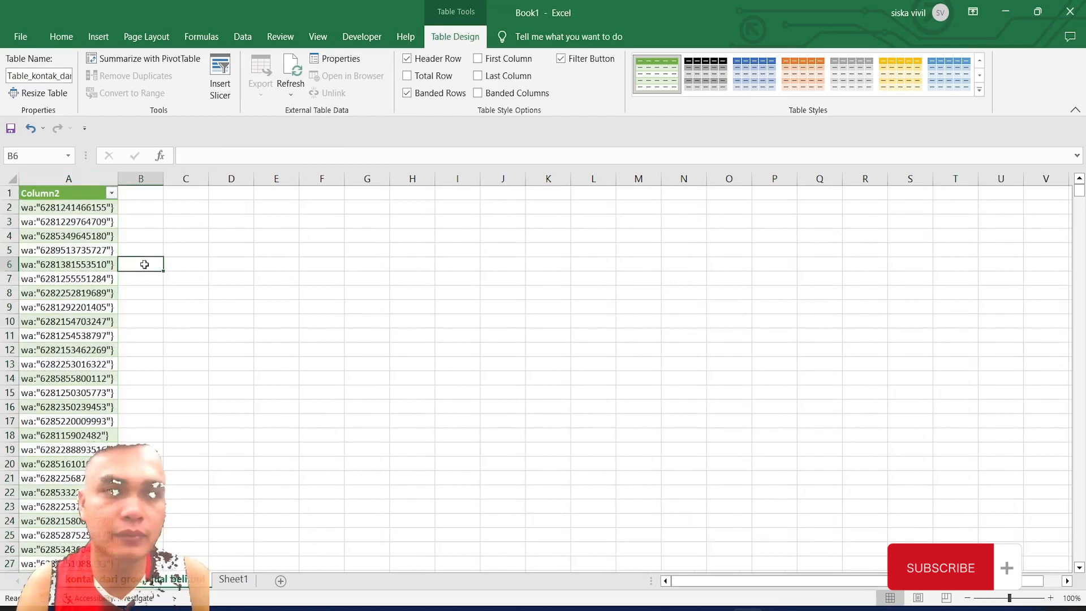
# Inspect the raw number entries in the first rows of Column2 for extra characters around the digits
pyautogui.click(74, 211)
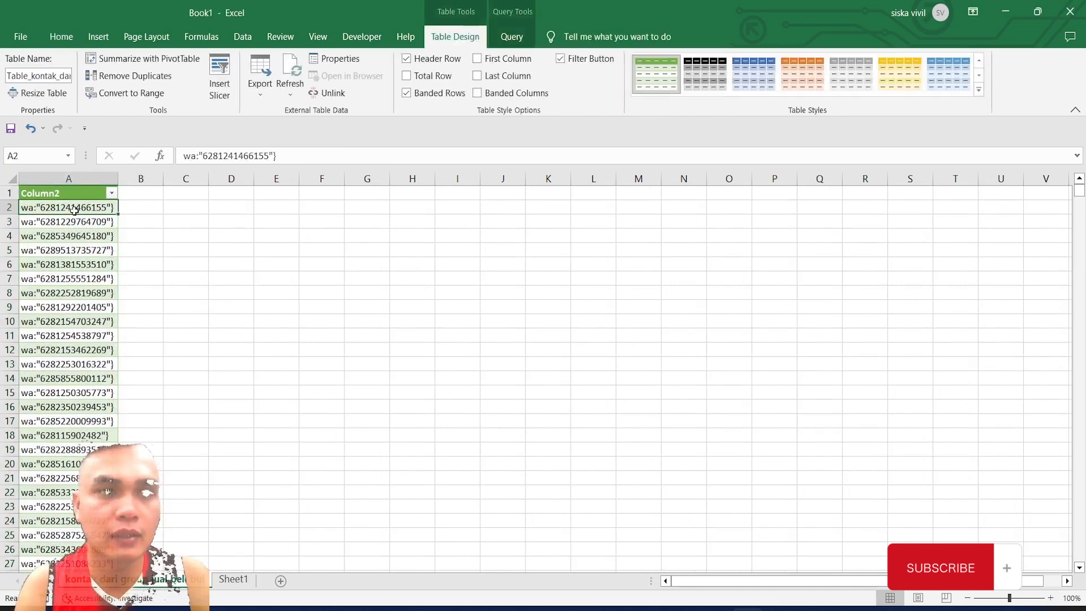
pyautogui.click(287, 163)
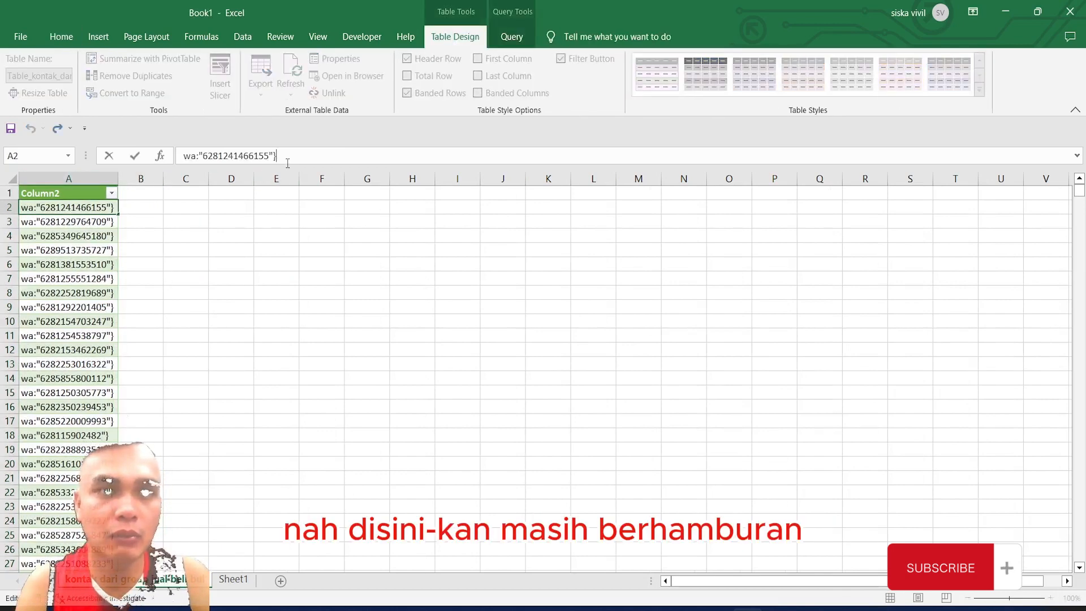
pyautogui.click(90, 222)
pyautogui.click(90, 250)
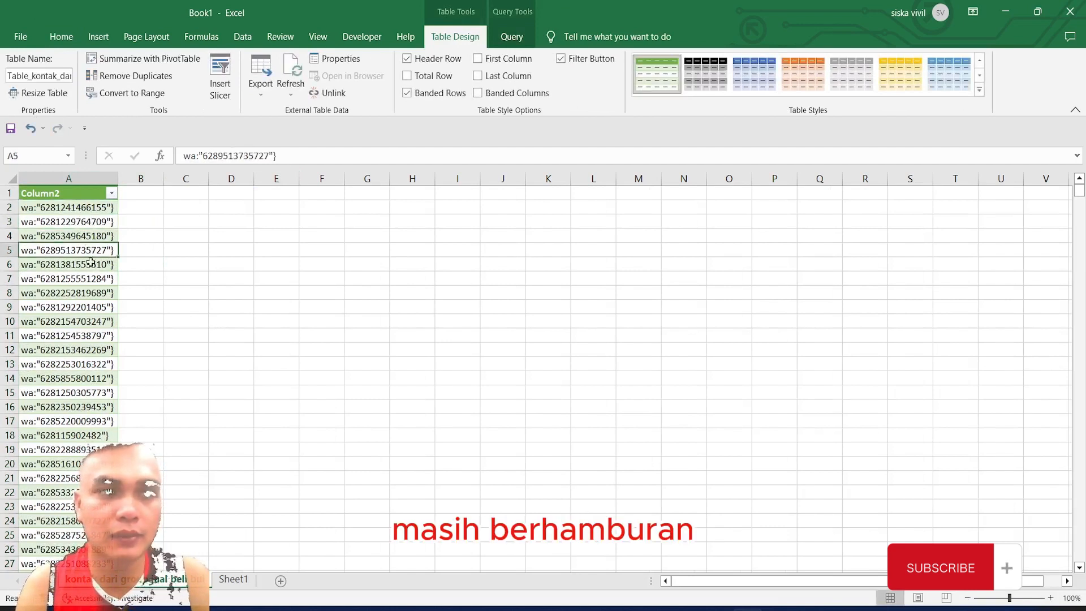
pyautogui.click(91, 264)
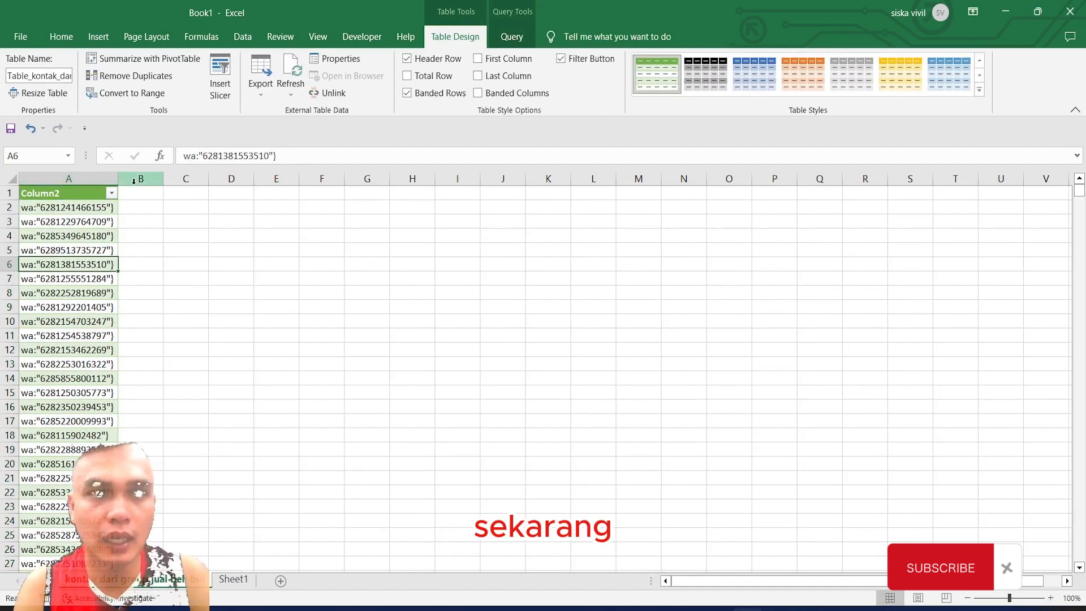
pyautogui.click(143, 213)
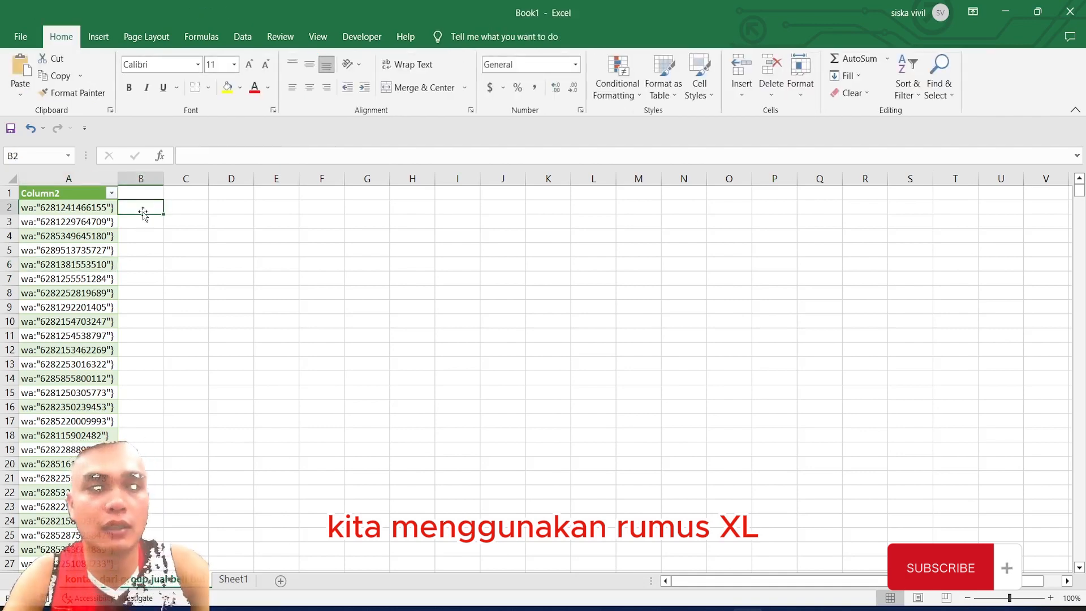
pyautogui.write('=')
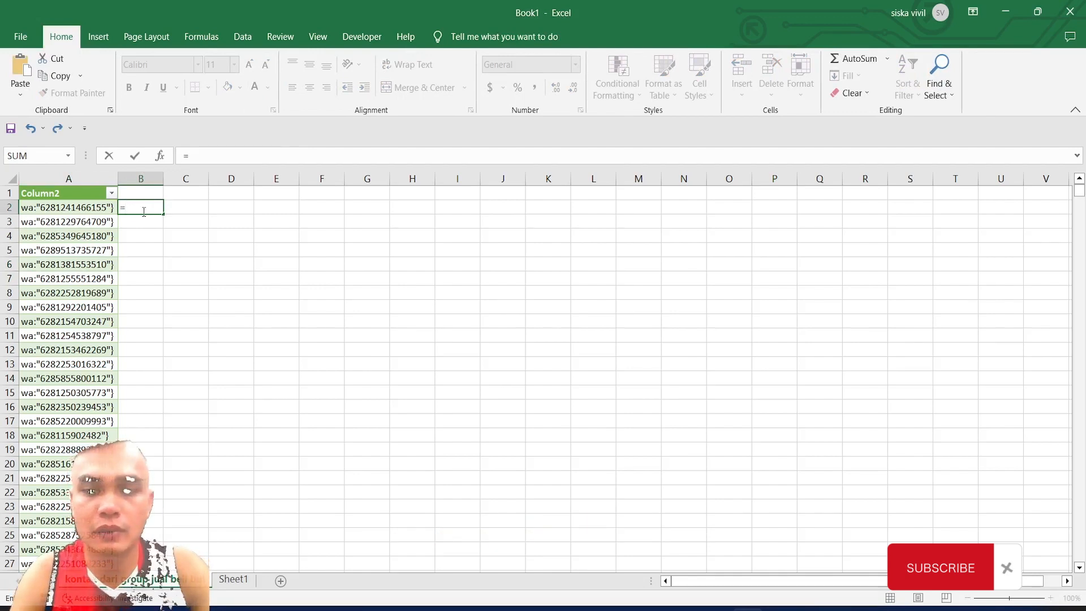
pyautogui.hotkey('alt', 'Tab')
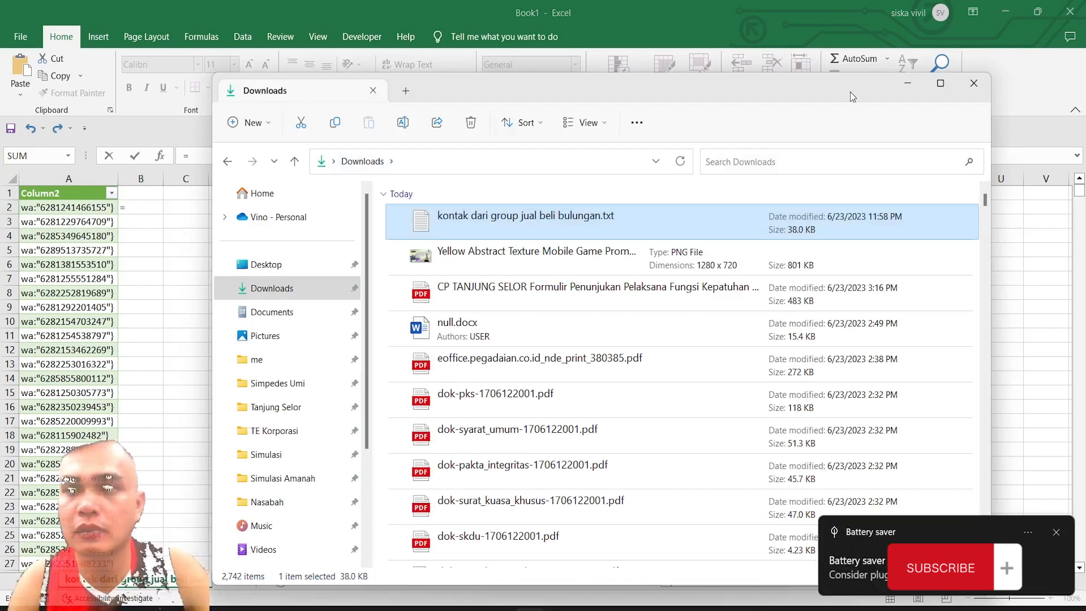
pyautogui.click(914, 87)
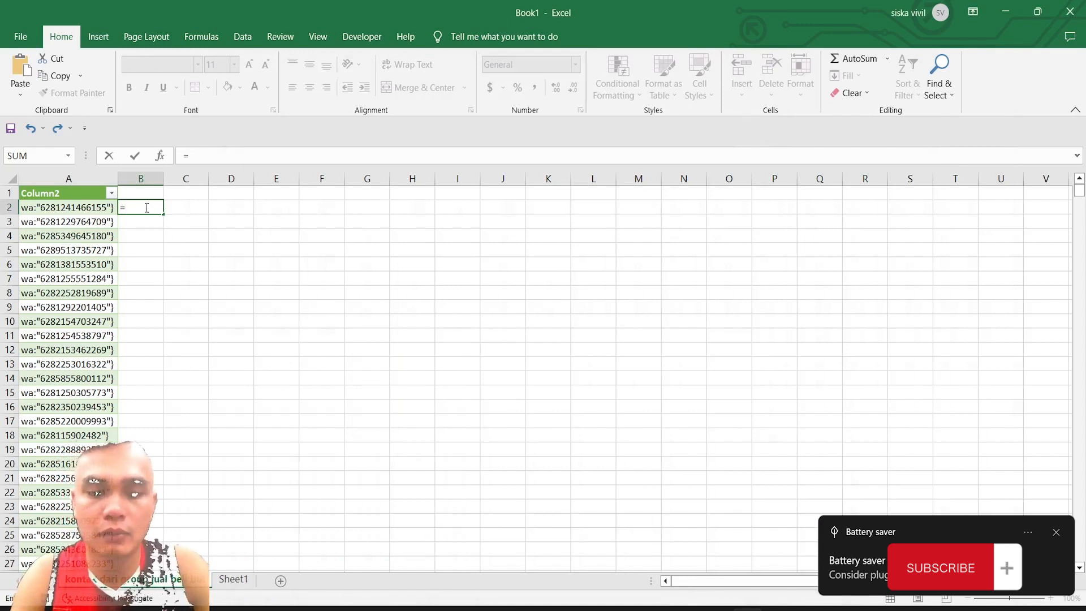
pyautogui.write('rig')
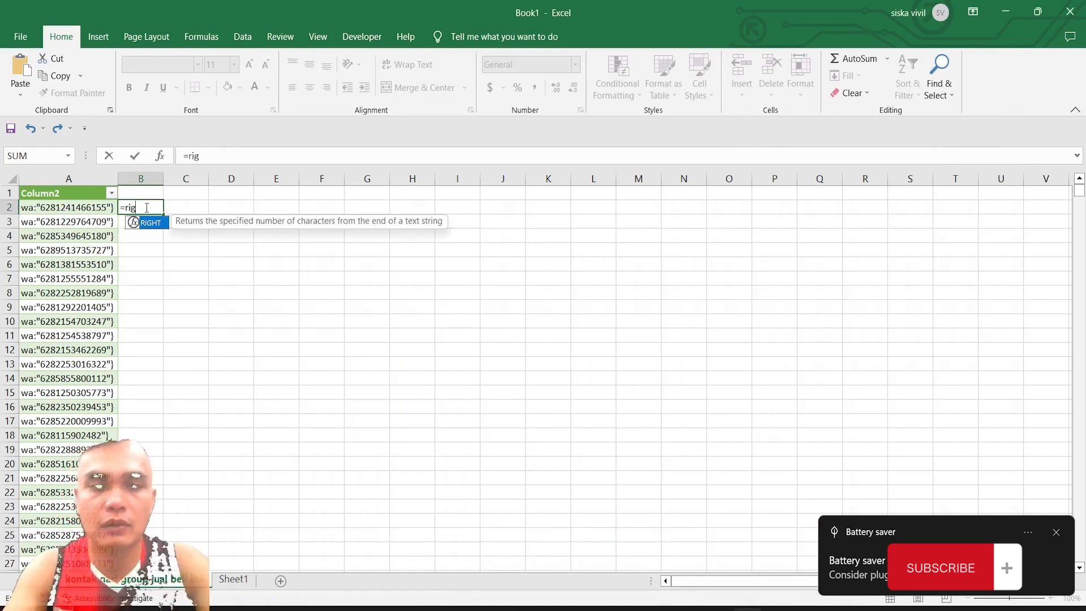
pyautogui.doubleClick(150, 222)
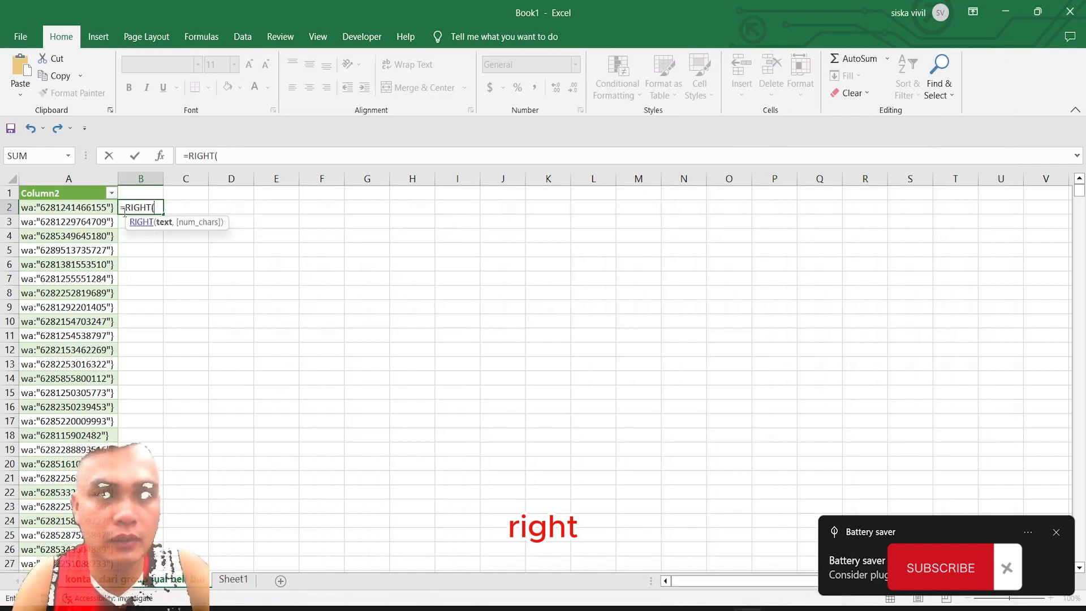
pyautogui.click(81, 206)
pyautogui.write(',12')
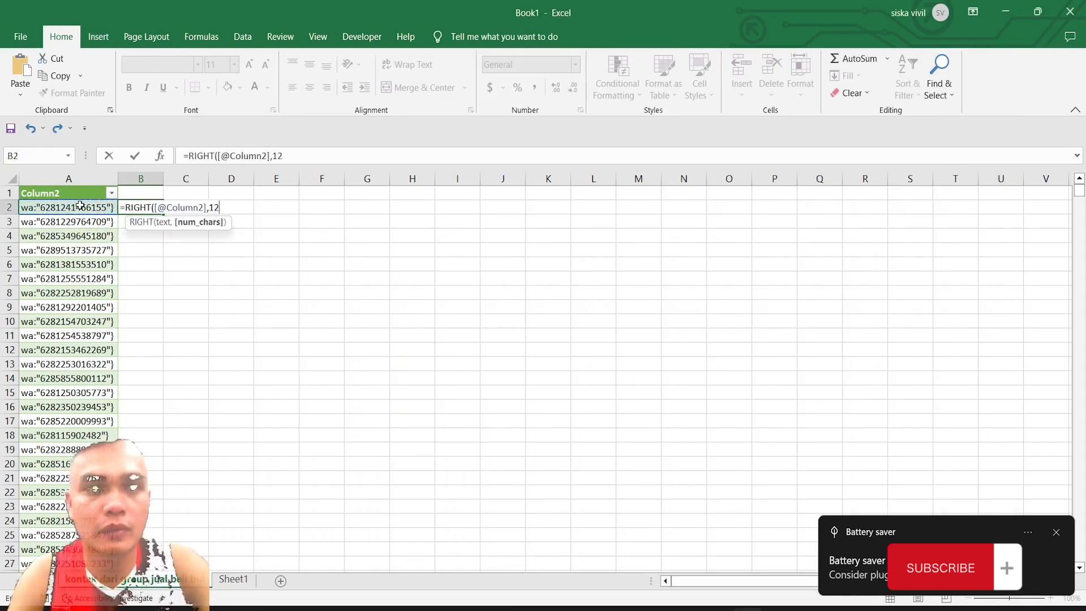
pyautogui.write(')')
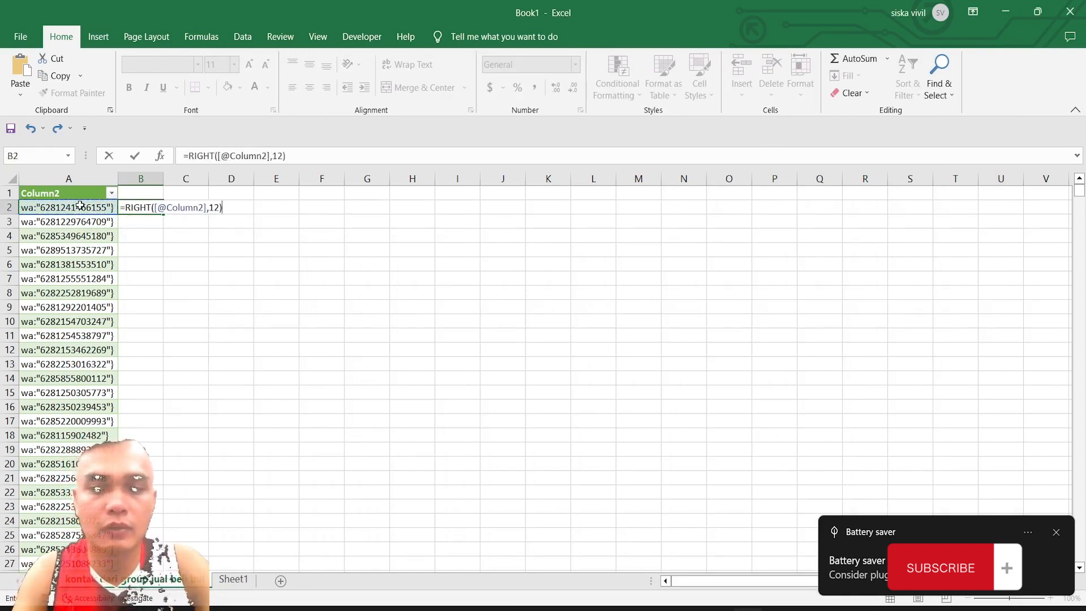
pyautogui.press('Return')
# Change the RIGHT formula in B2 to return 15 characters and autofit the width of column B
pyautogui.click(161, 208)
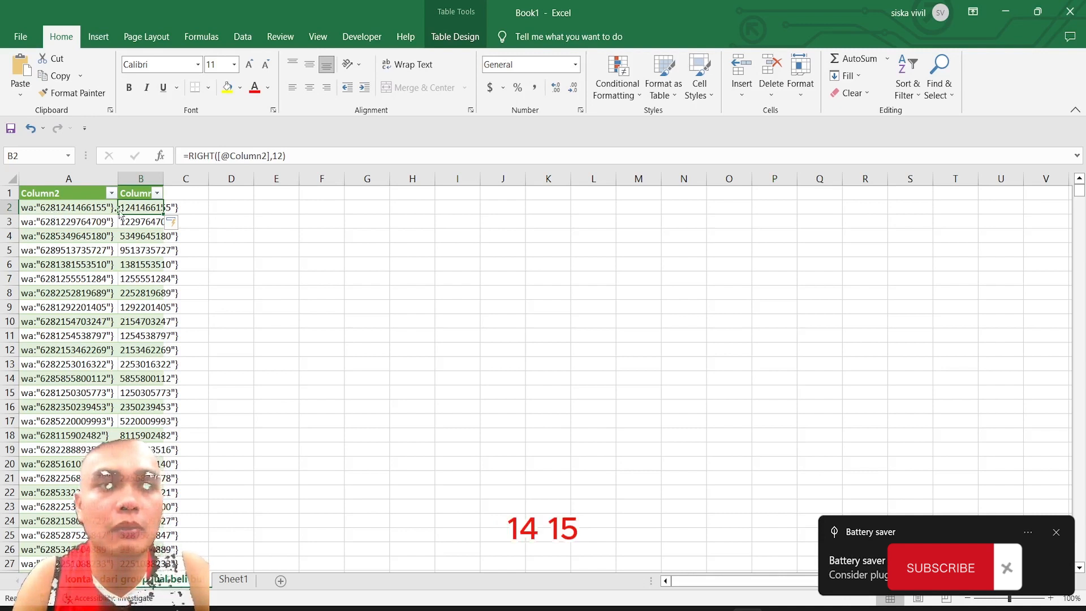
pyautogui.click(284, 157)
pyautogui.press('BackSpace')
pyautogui.write('5')
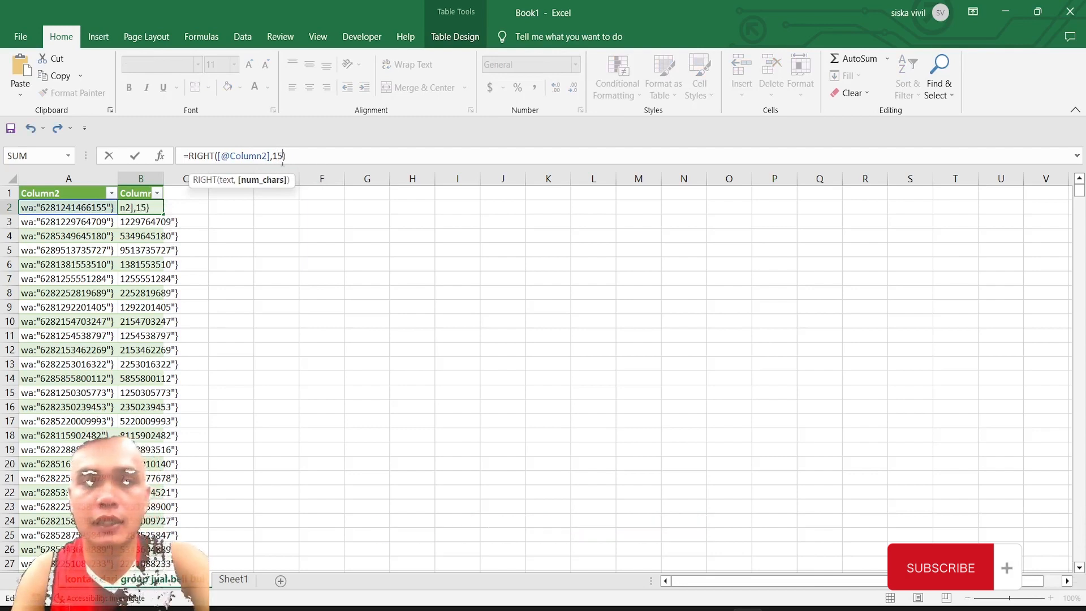
pyautogui.press('Return')
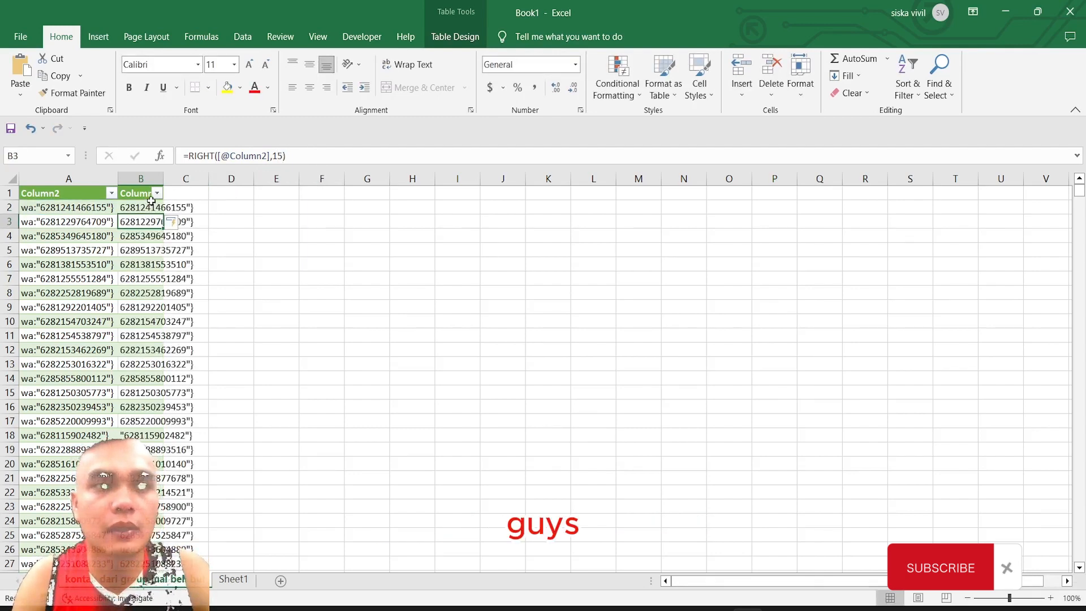
pyautogui.click(151, 202)
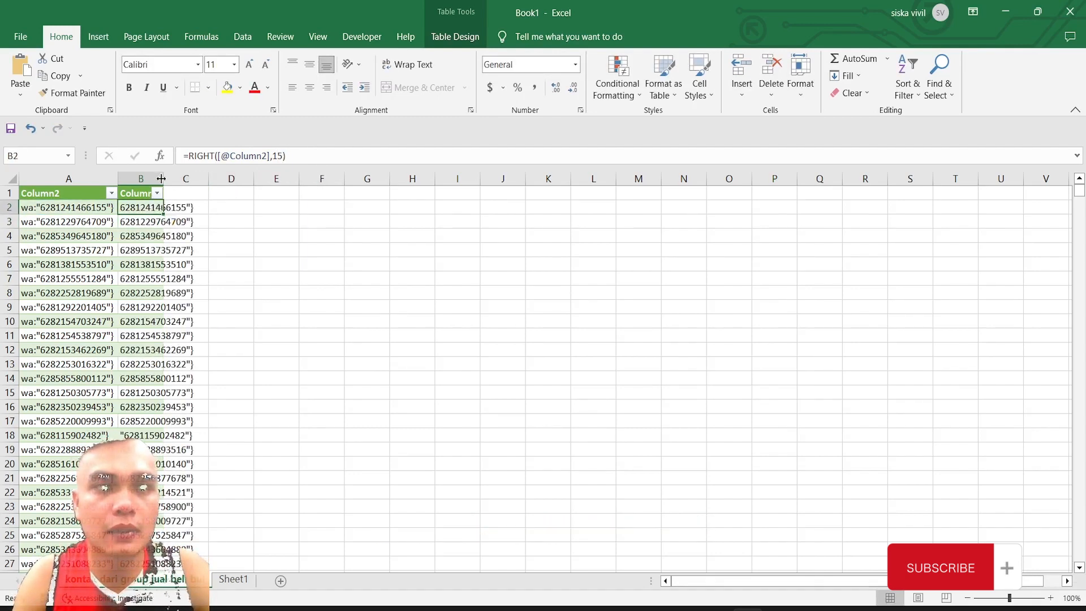
pyautogui.doubleClick(158, 184)
# Try to copy the whole of column B and paste it over itself as formulas
pyautogui.click(161, 180)
pyautogui.rightClick(161, 179)
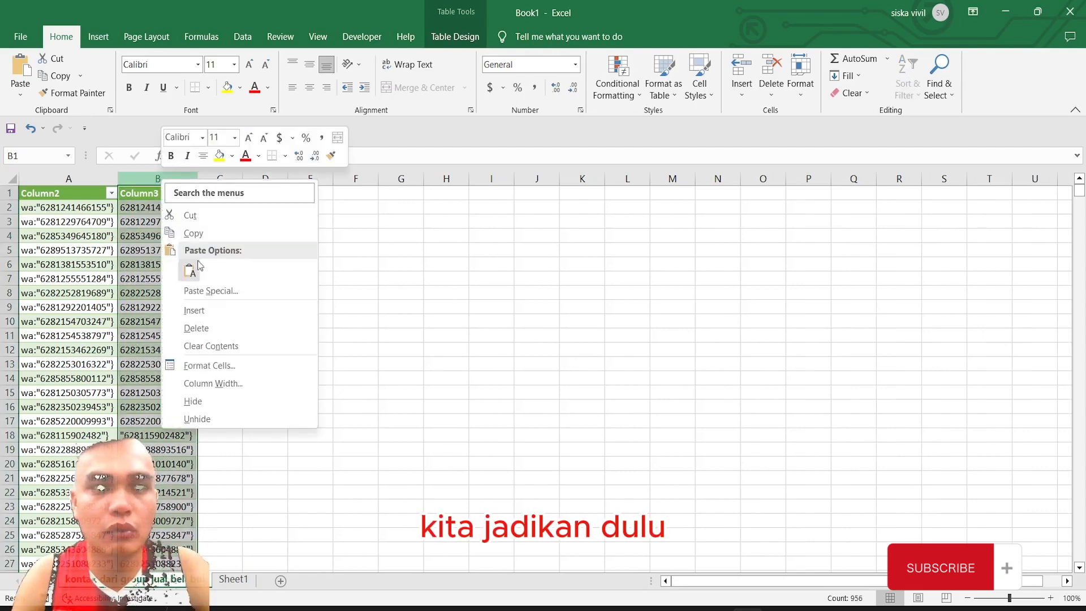
pyautogui.click(197, 236)
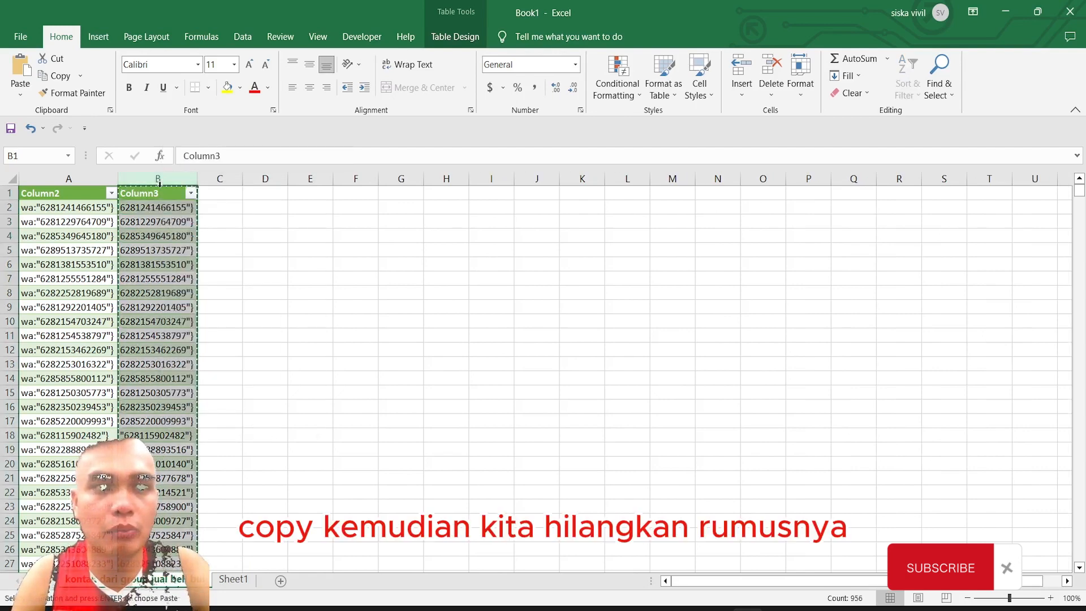
pyautogui.rightClick(158, 181)
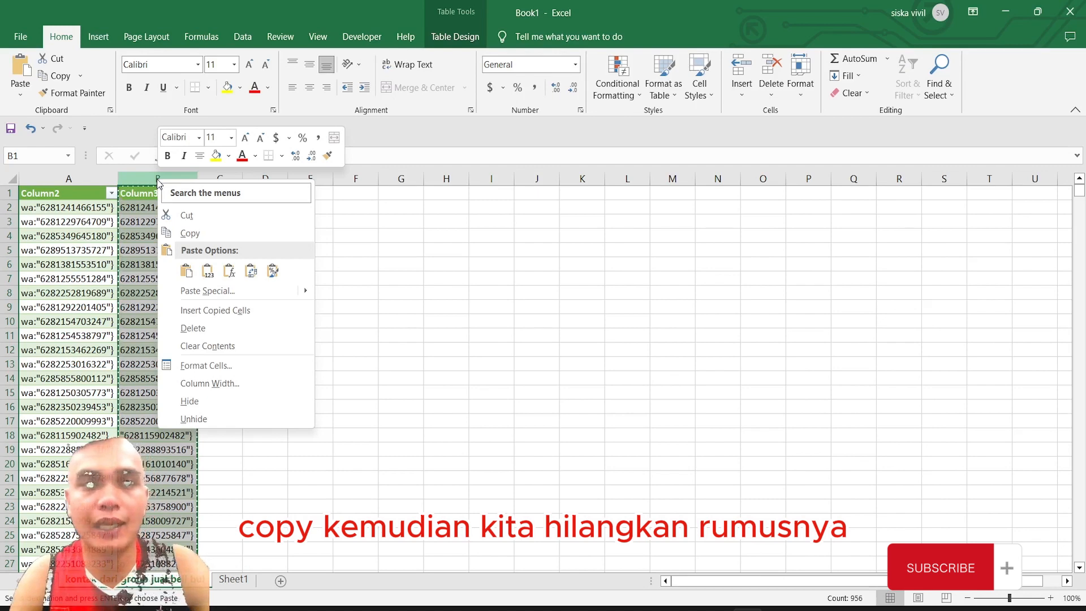
pyautogui.click(227, 271)
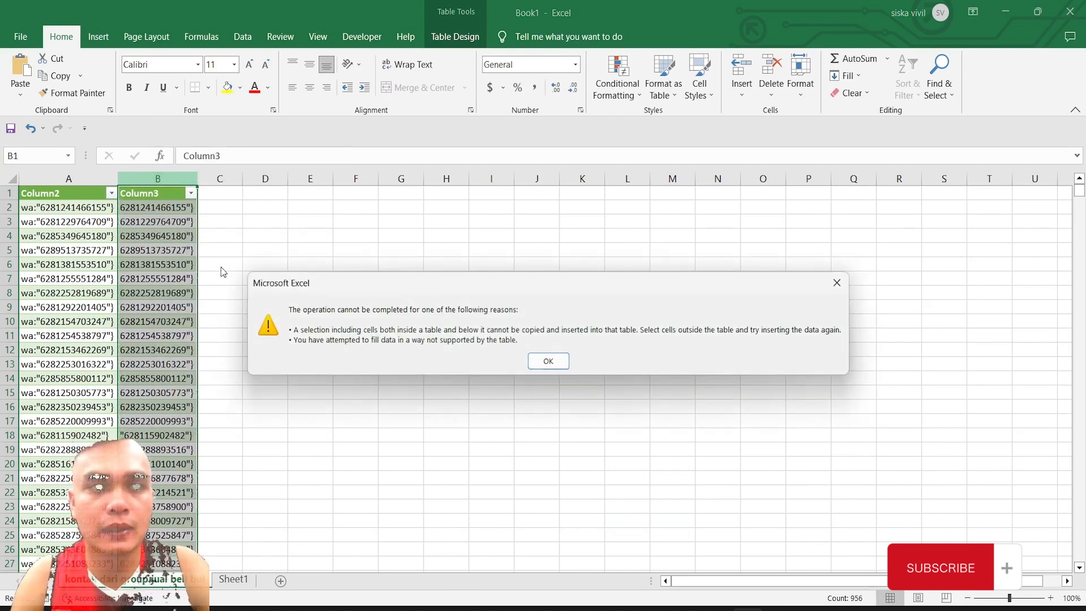
pyautogui.click(537, 360)
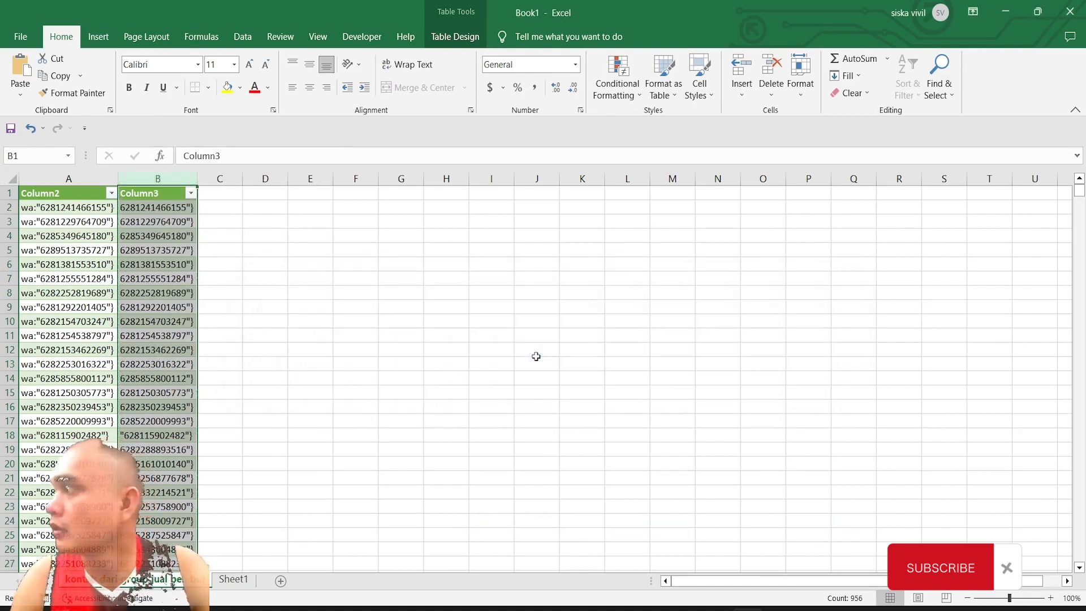
# Try to replace the formulas in column B by copying the whole column and pasting it over itself as values
pyautogui.rightClick(156, 179)
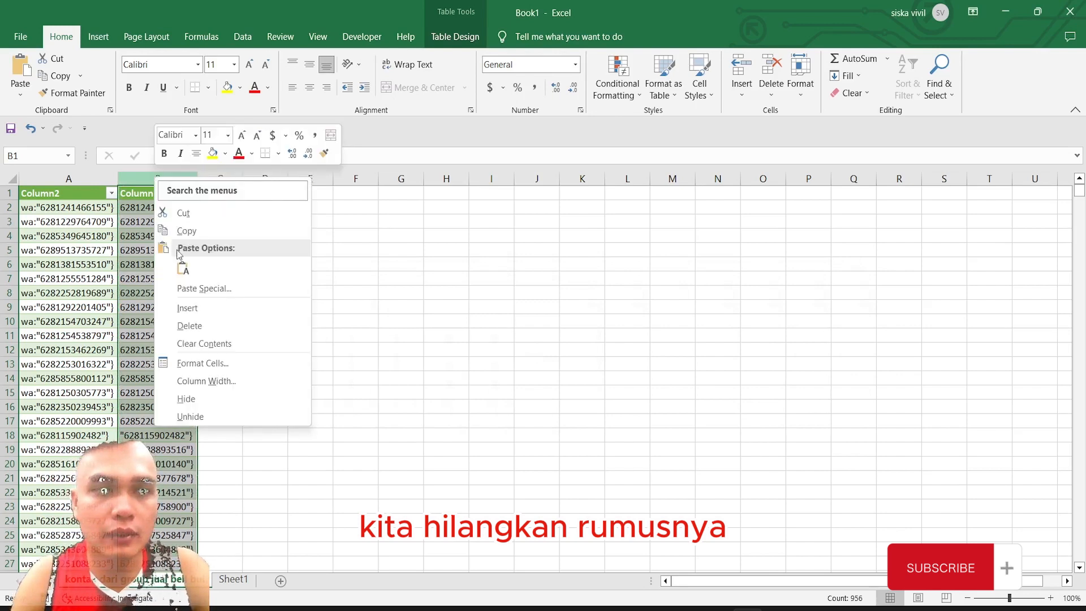
pyautogui.click(176, 231)
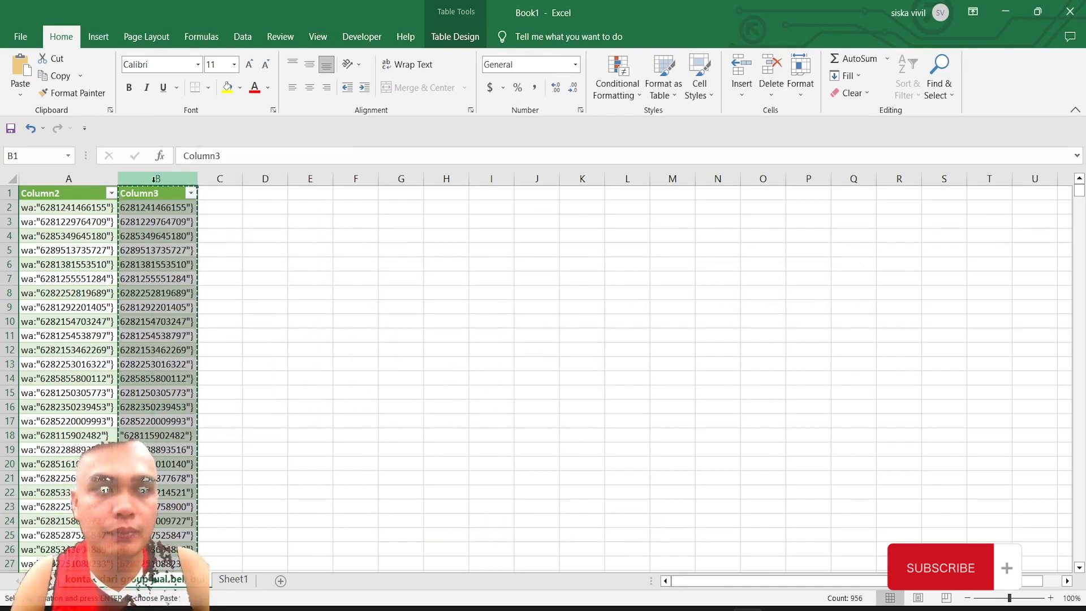
pyautogui.rightClick(157, 181)
pyautogui.click(204, 271)
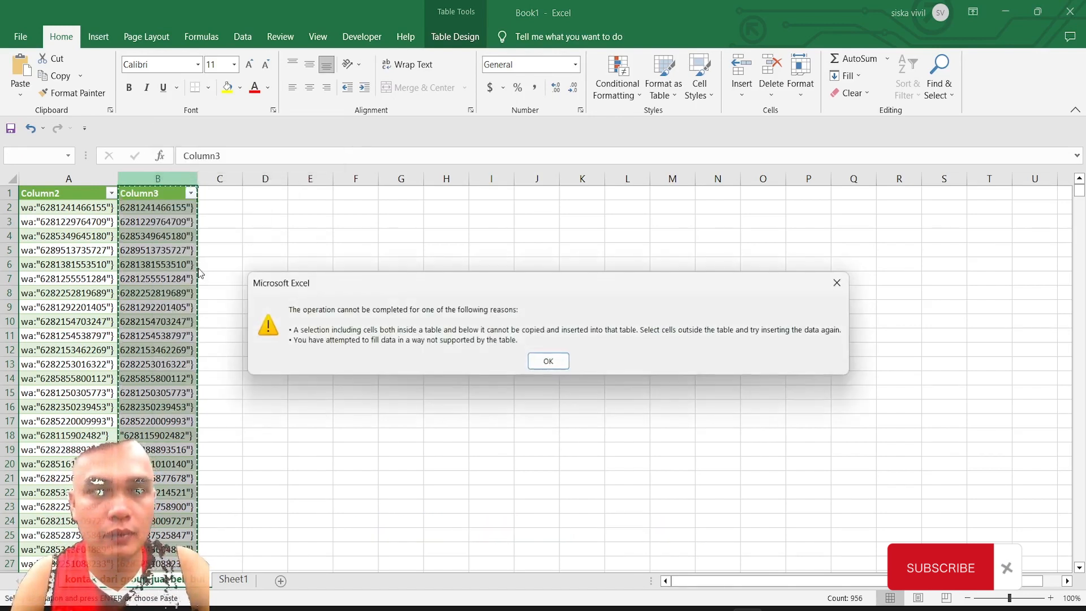
pyautogui.click(551, 361)
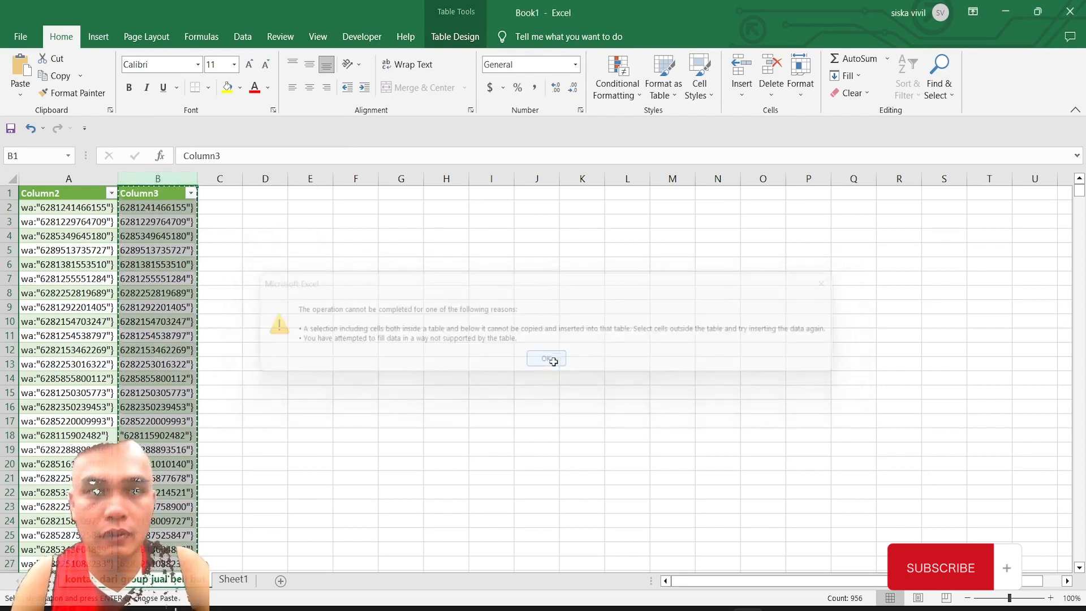
# Begin a LEFT formula in cell C2, beside the first number entry
pyautogui.click(225, 194)
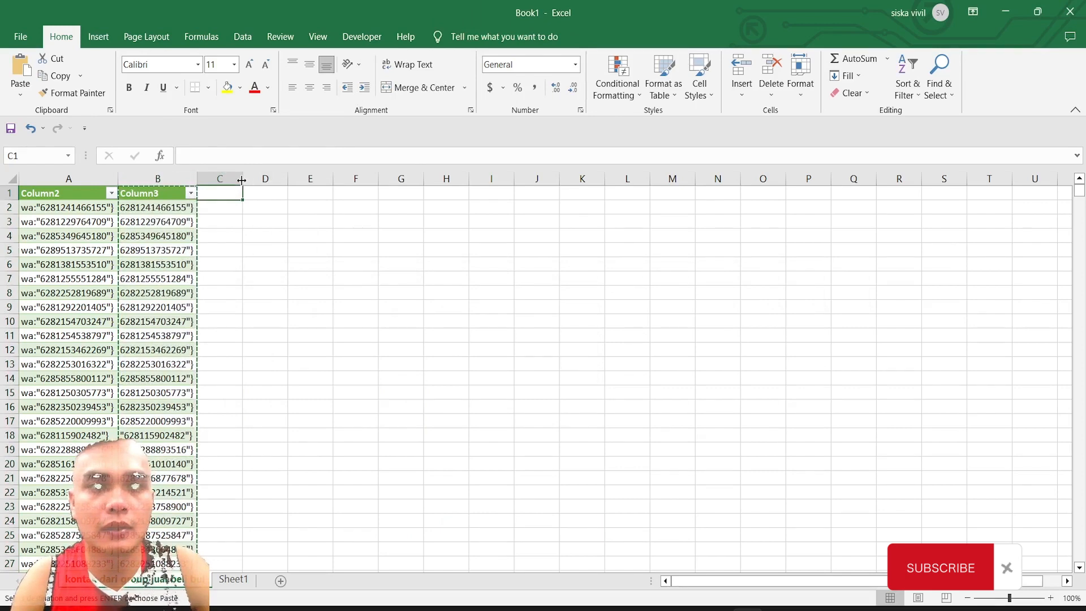
pyautogui.click(225, 208)
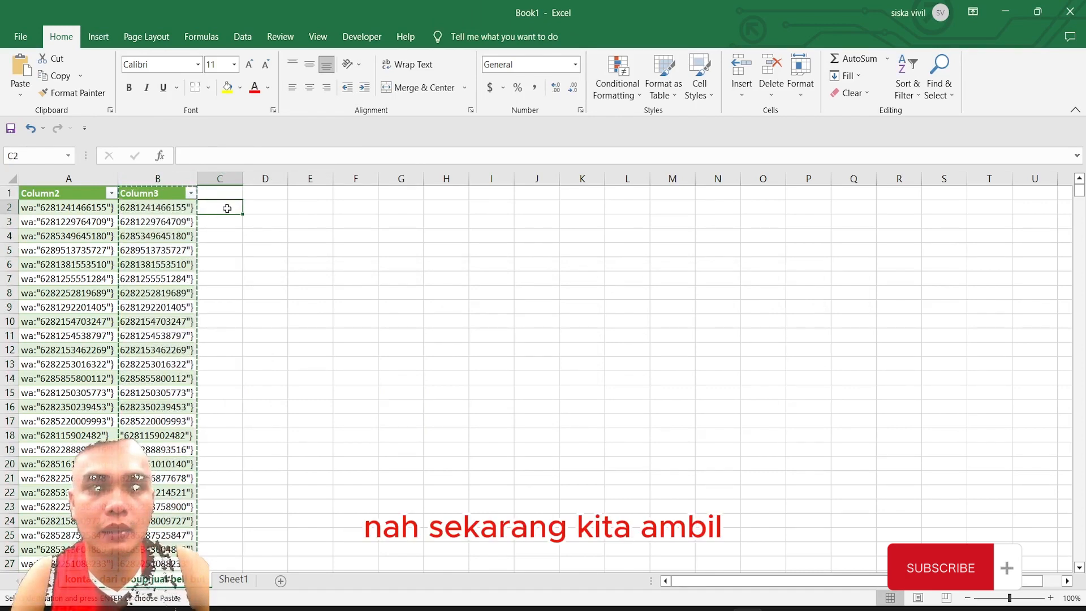
pyautogui.write('=')
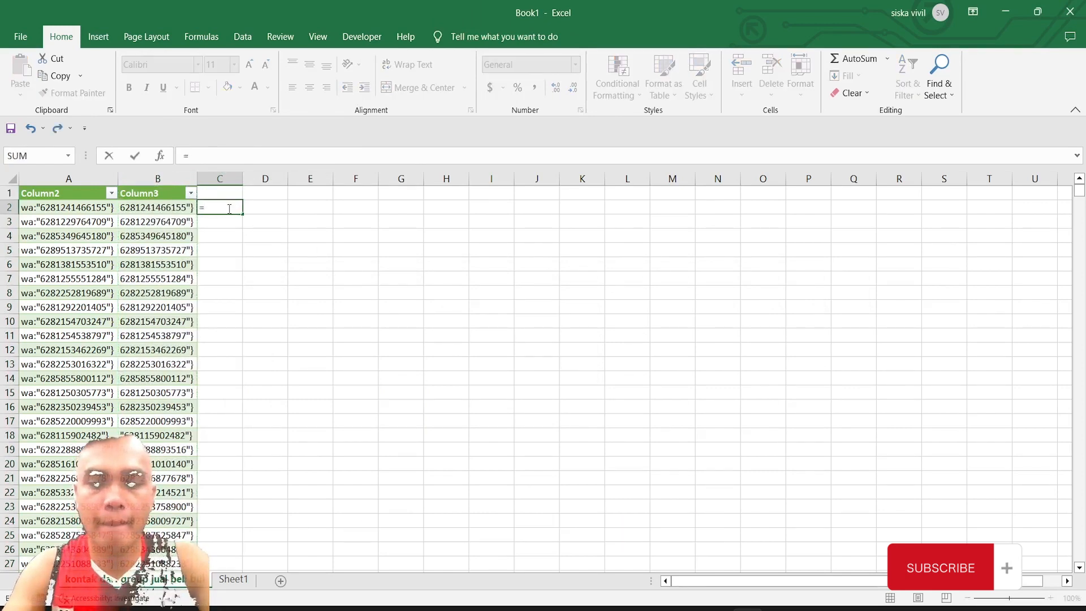
pyautogui.write('li')
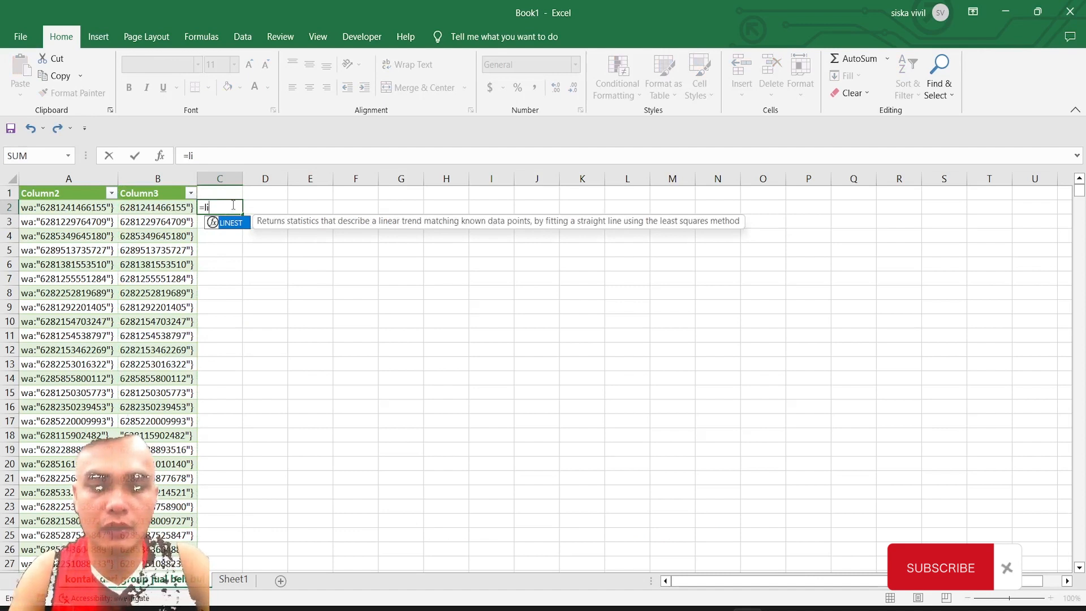
pyautogui.press('BackSpace')
pyautogui.write('e')
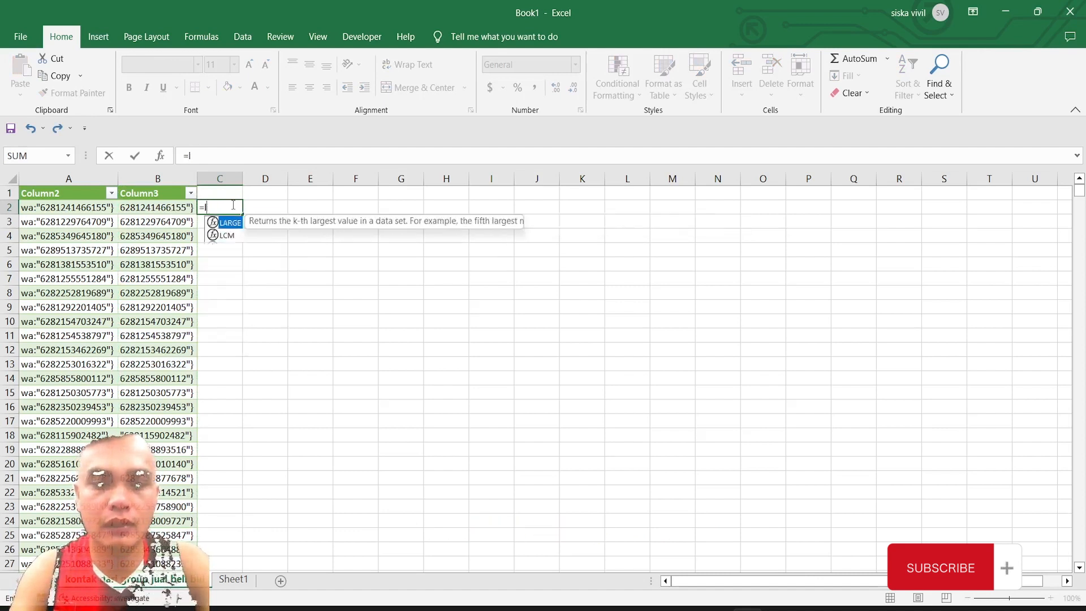
pyautogui.doubleClick(226, 221)
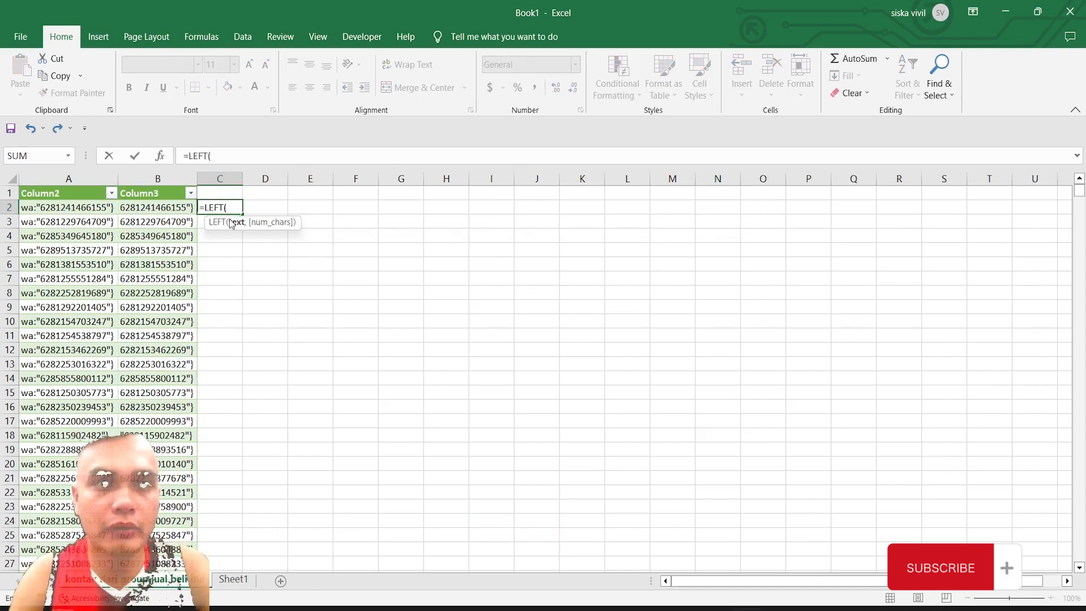
pyautogui.click(184, 207)
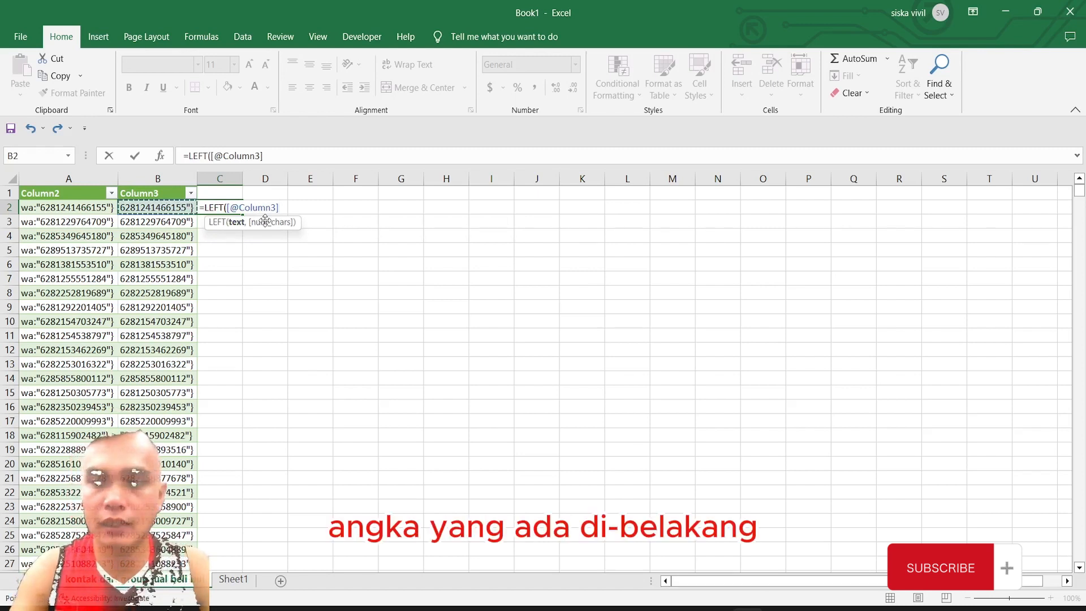
pyautogui.press('BackSpace')
pyautogui.press('BackSpace')
pyautogui.press('BackSpace')
pyautogui.press('BackSpace')
pyautogui.press('BackSpace')
pyautogui.press('BackSpace')
pyautogui.press('BackSpace')
pyautogui.press('BackSpace')
pyautogui.press('BackSpace')
pyautogui.press('BackSpace')
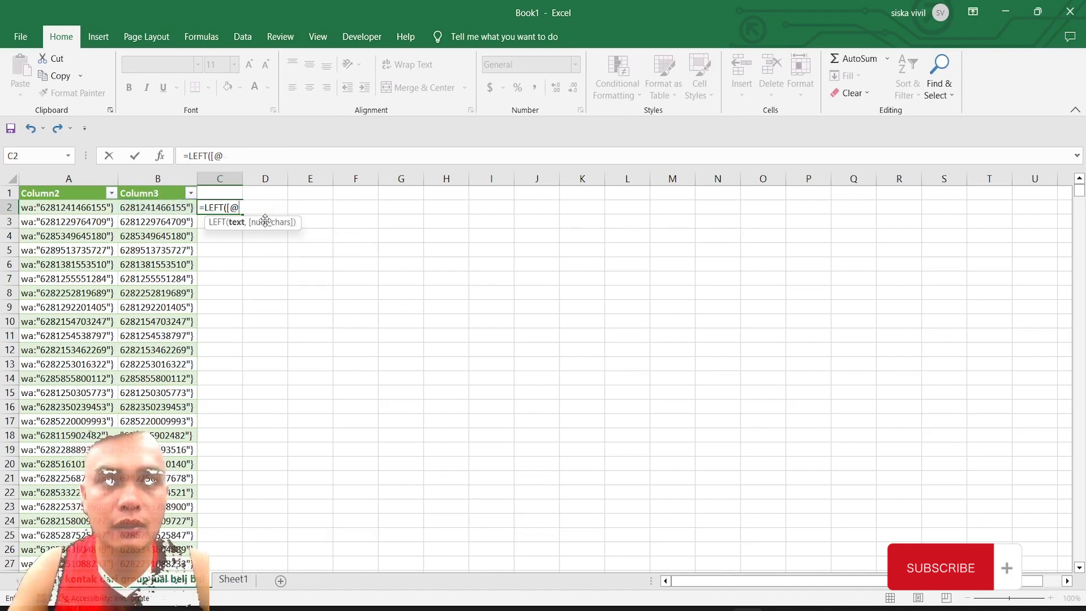
pyautogui.press('BackSpace')
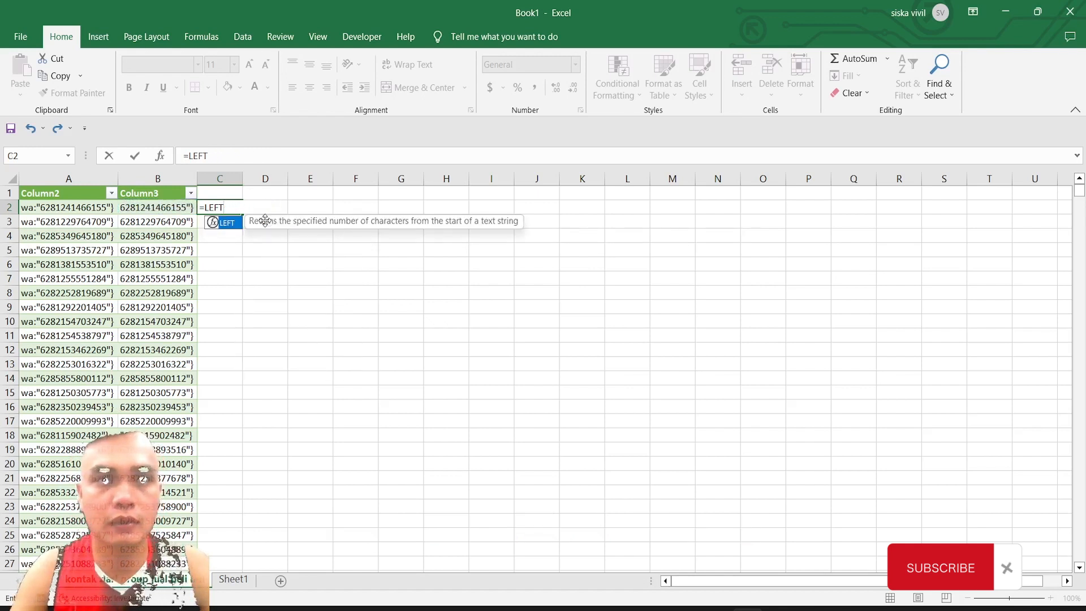
pyautogui.doubleClick(216, 223)
pyautogui.click(157, 206)
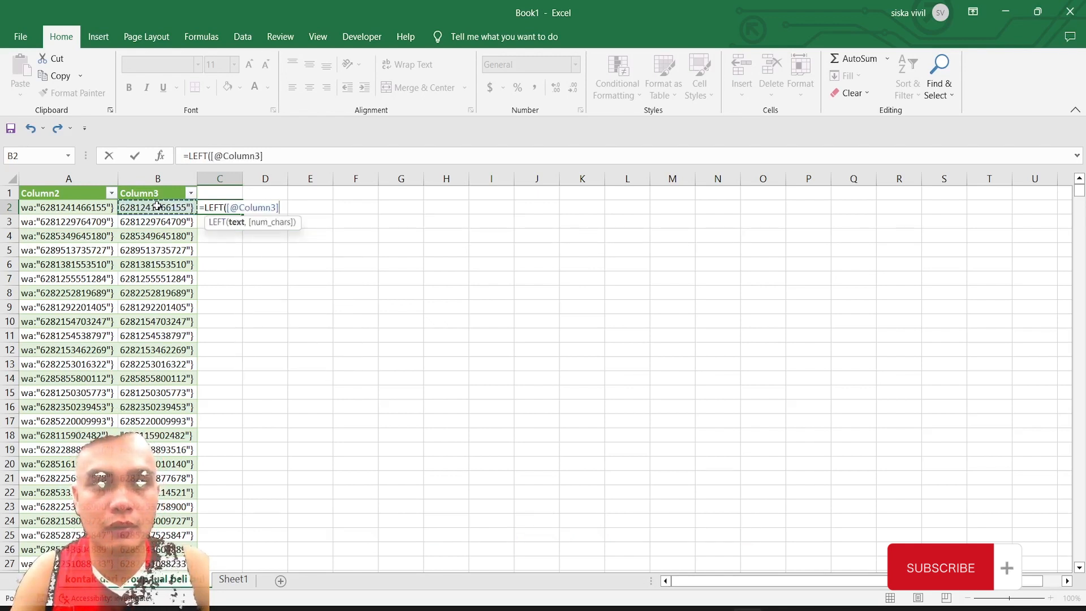
pyautogui.write(',')
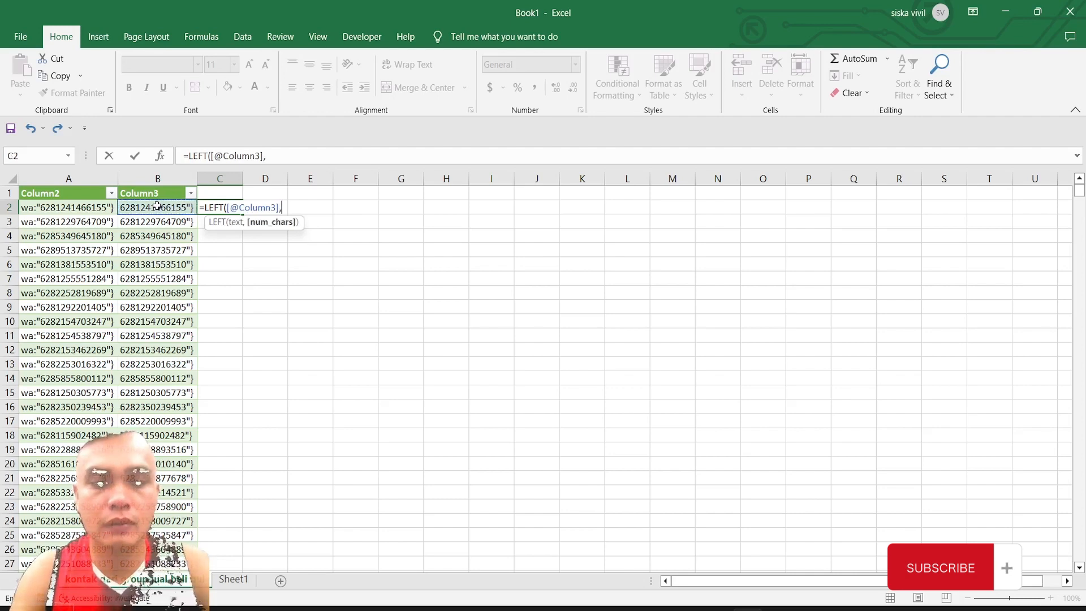
pyautogui.write('13')
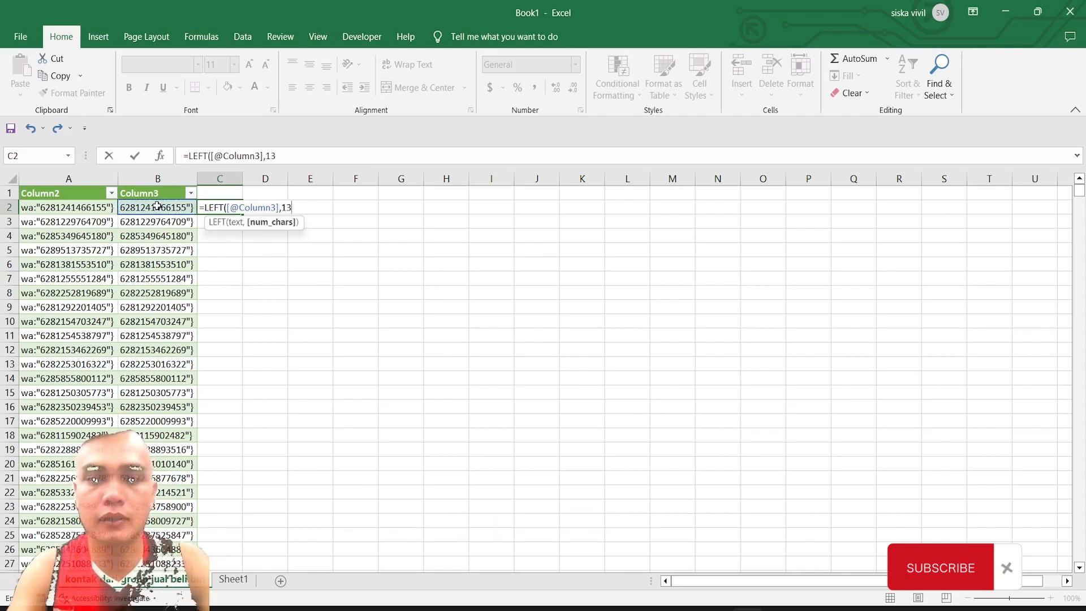
pyautogui.write(')')
pyautogui.press('Return')
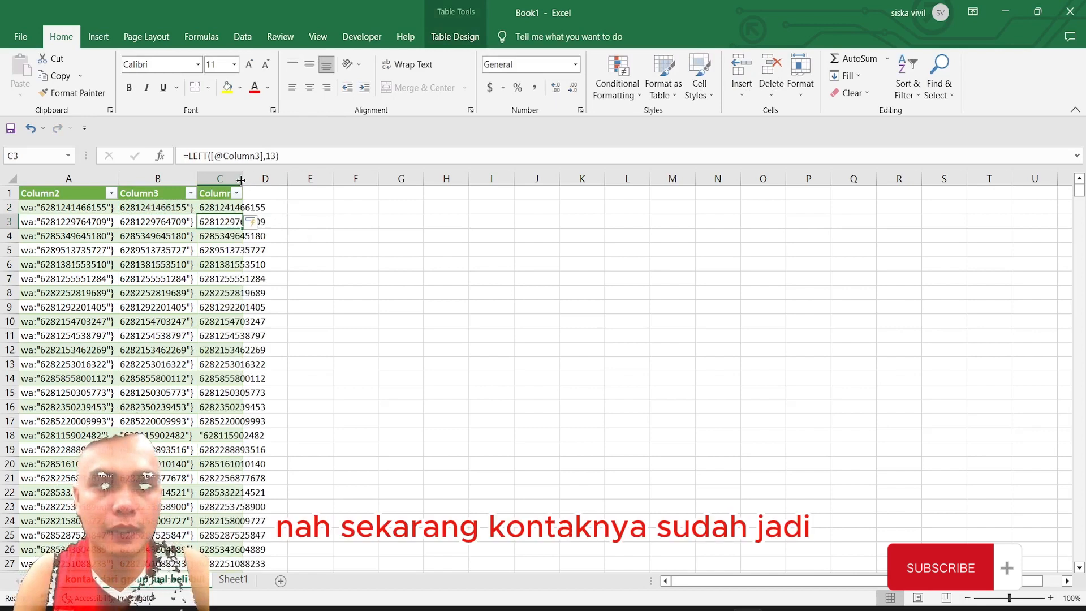
pyautogui.doubleClick(242, 179)
pyautogui.moveTo(1079, 192); pyautogui.dragTo(1047, 191)
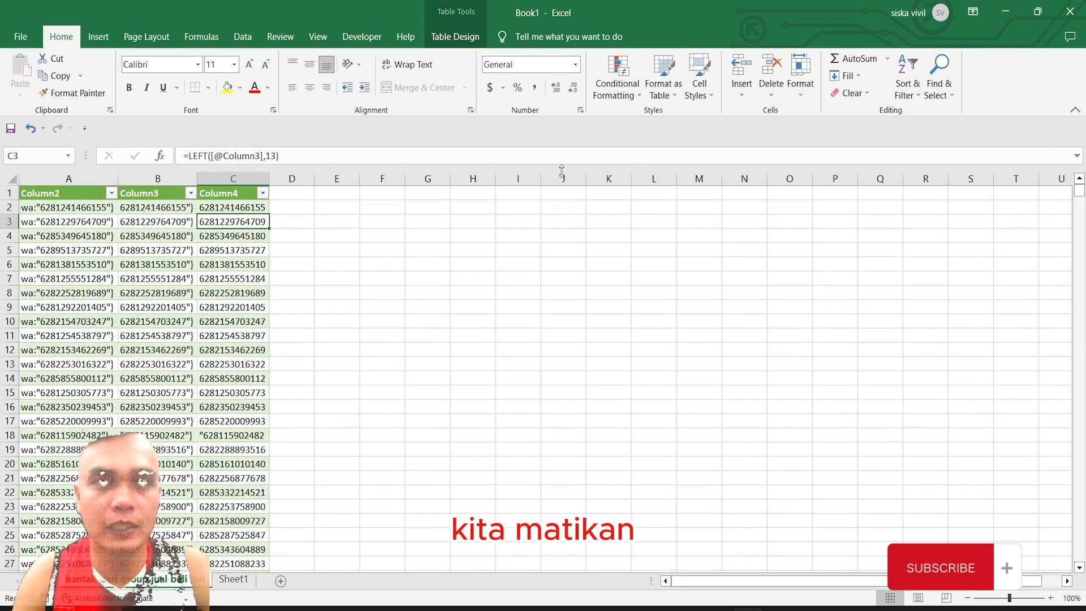
# Copy the whole of column C and try to paste it over itself
pyautogui.rightClick(241, 180)
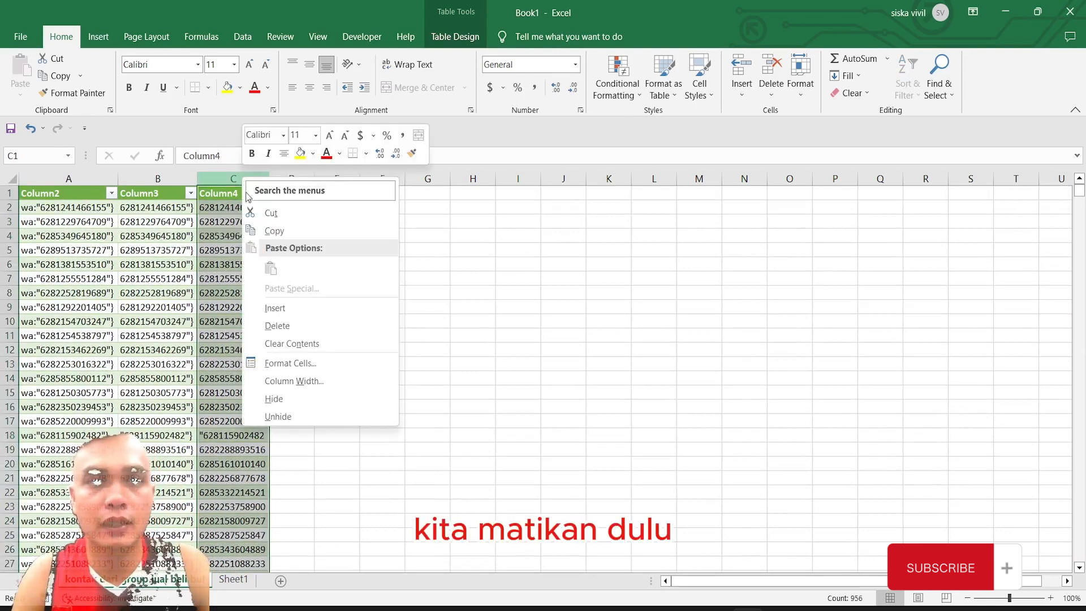
pyautogui.click(275, 230)
pyautogui.rightClick(225, 176)
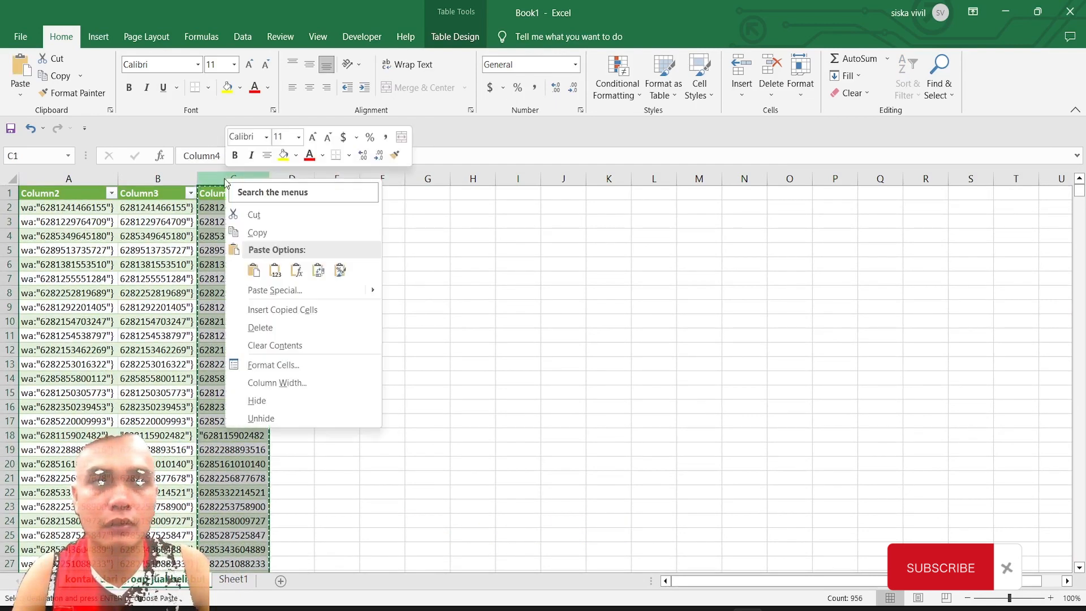
pyautogui.click(262, 262)
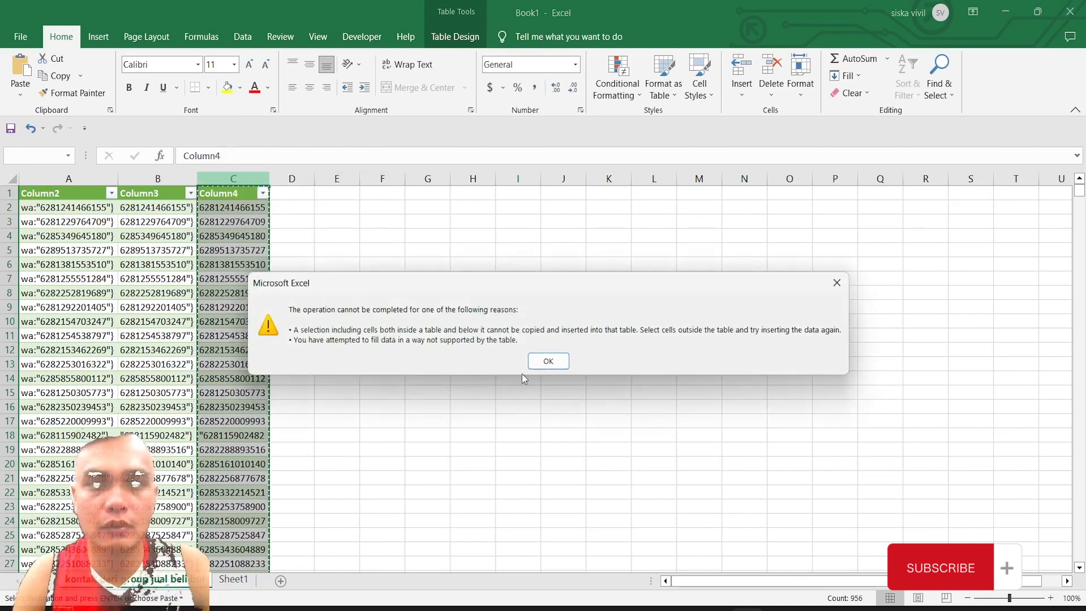
pyautogui.click(547, 361)
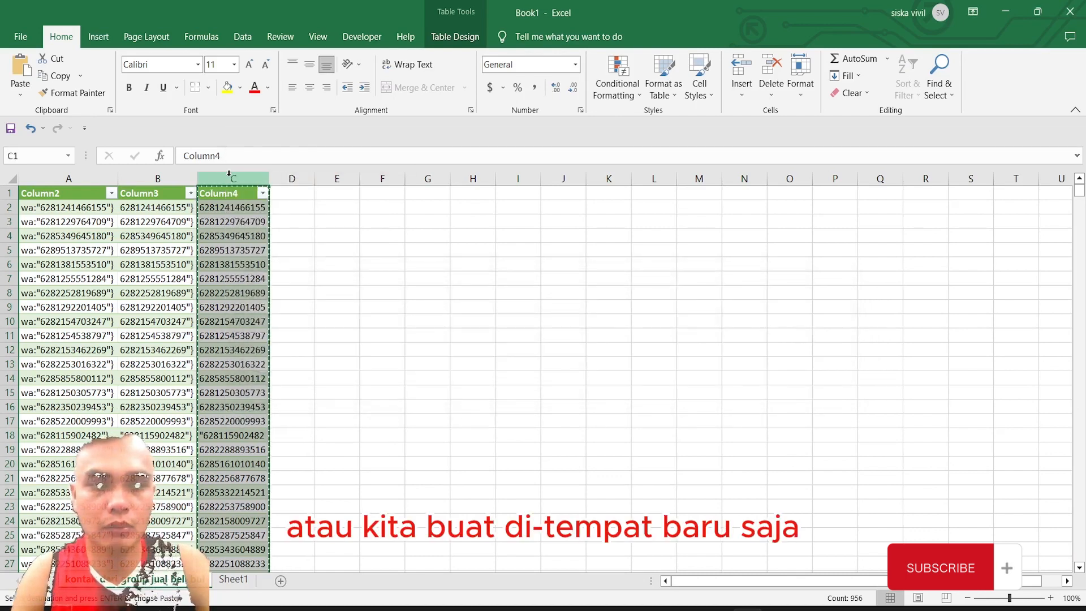
# Paste the copied column C into the empty column E as values
pyautogui.click(336, 179)
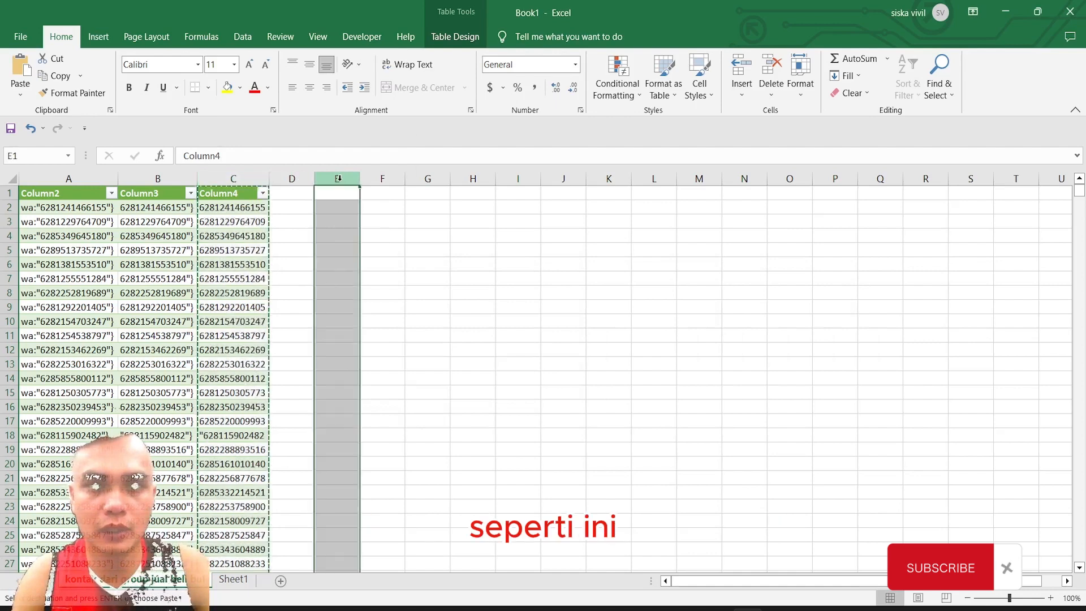
pyautogui.rightClick(338, 181)
pyautogui.click(389, 277)
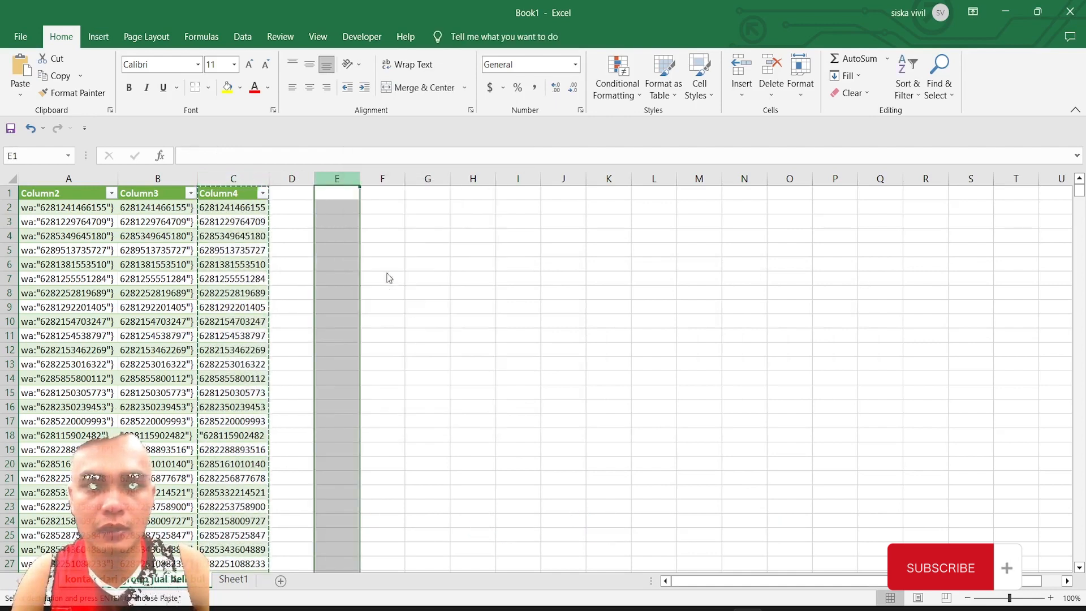
pyautogui.click(318, 221)
# Delete columns A to D and autofit the width of the remaining number column
pyautogui.moveTo(291, 178); pyautogui.dragTo(72, 162)
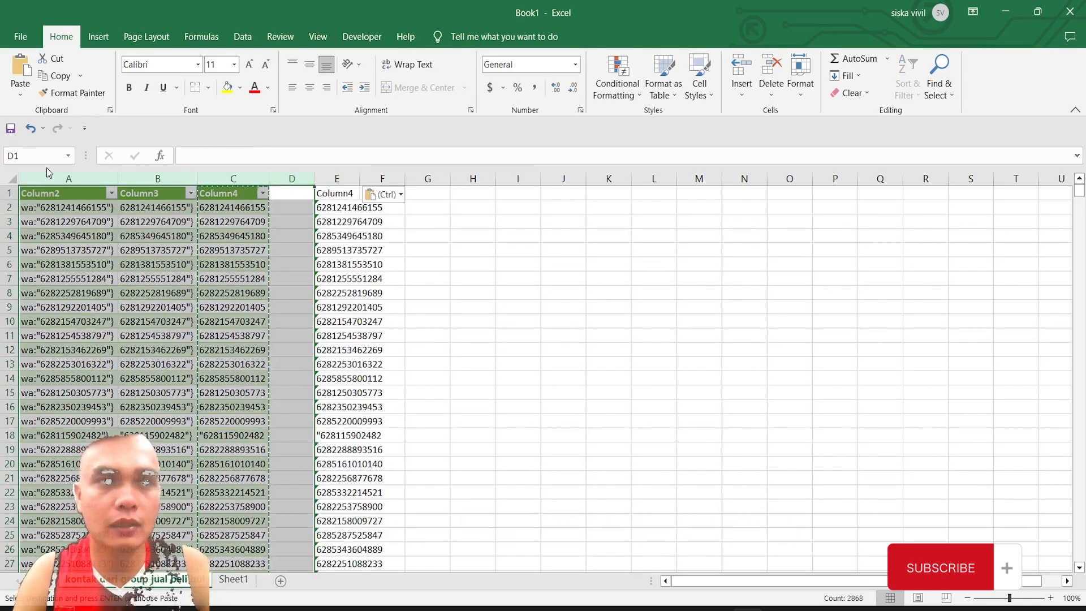
pyautogui.rightClick(43, 170)
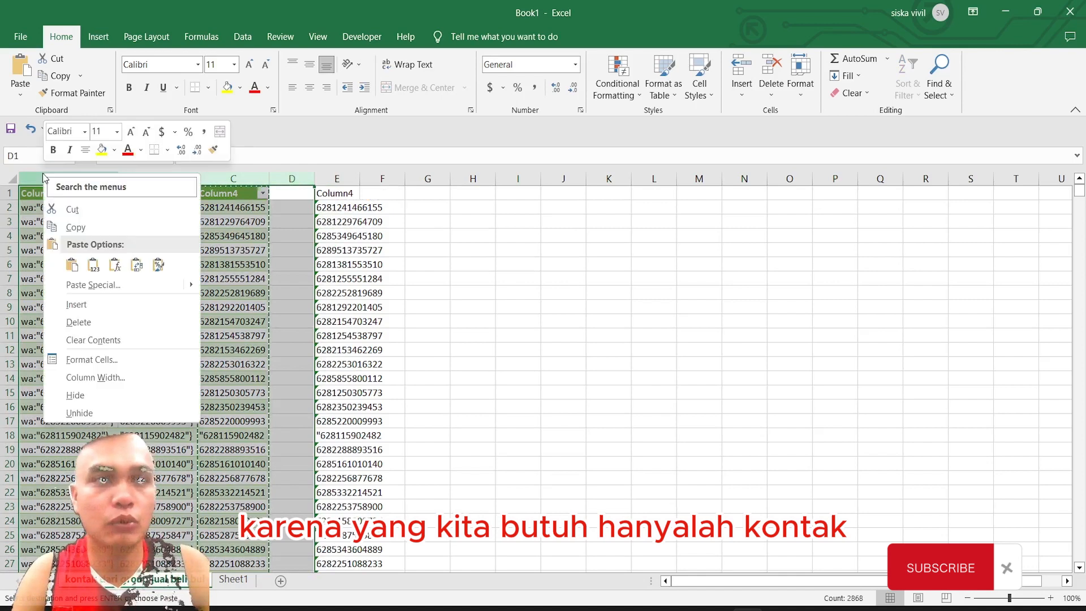
pyautogui.click(93, 320)
pyautogui.click(224, 291)
pyautogui.click(46, 190)
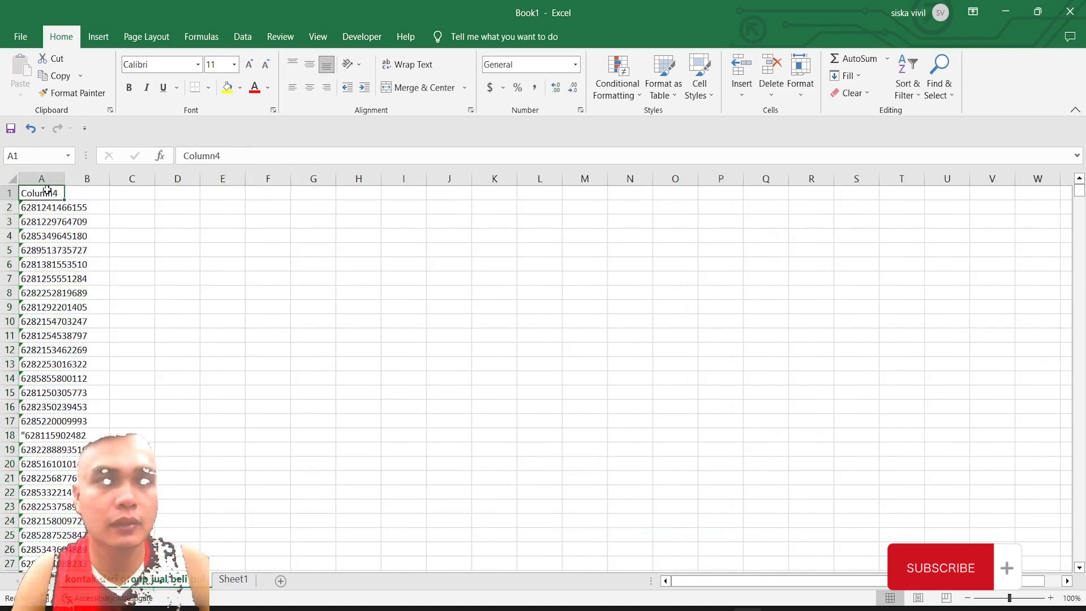
pyautogui.doubleClick(61, 180)
pyautogui.click(38, 207)
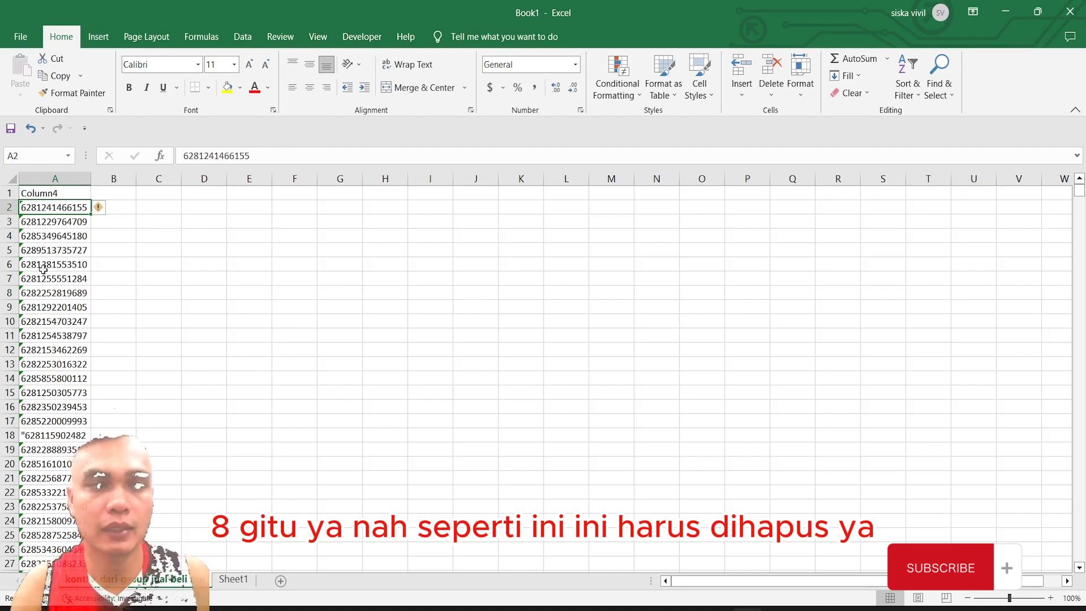
# Try removing the leading quotation mark from the number in cell A18, and undo the edit
pyautogui.click(70, 431)
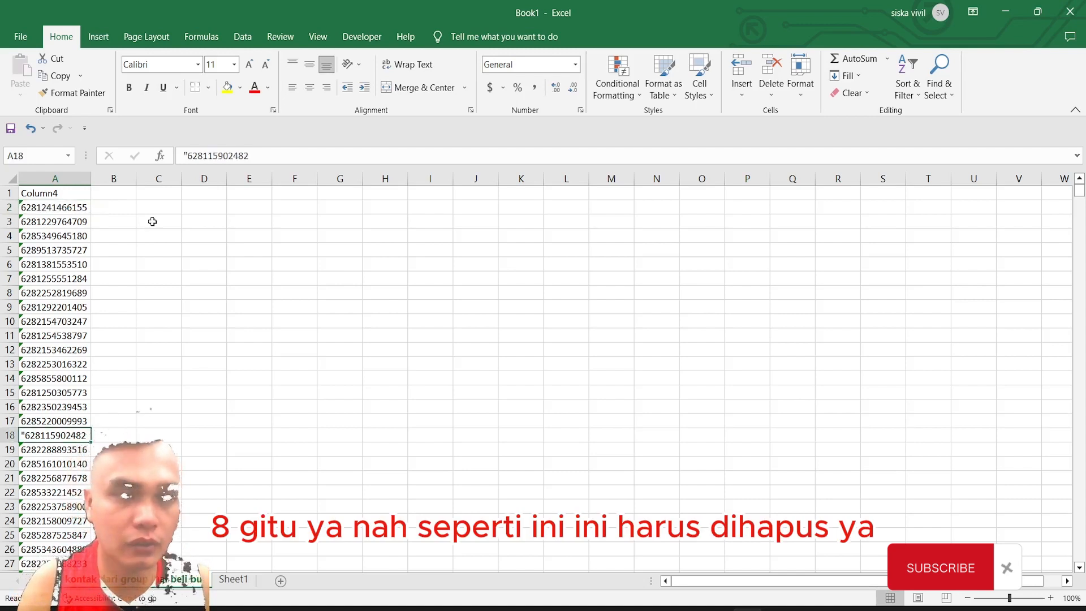
pyautogui.click(186, 154)
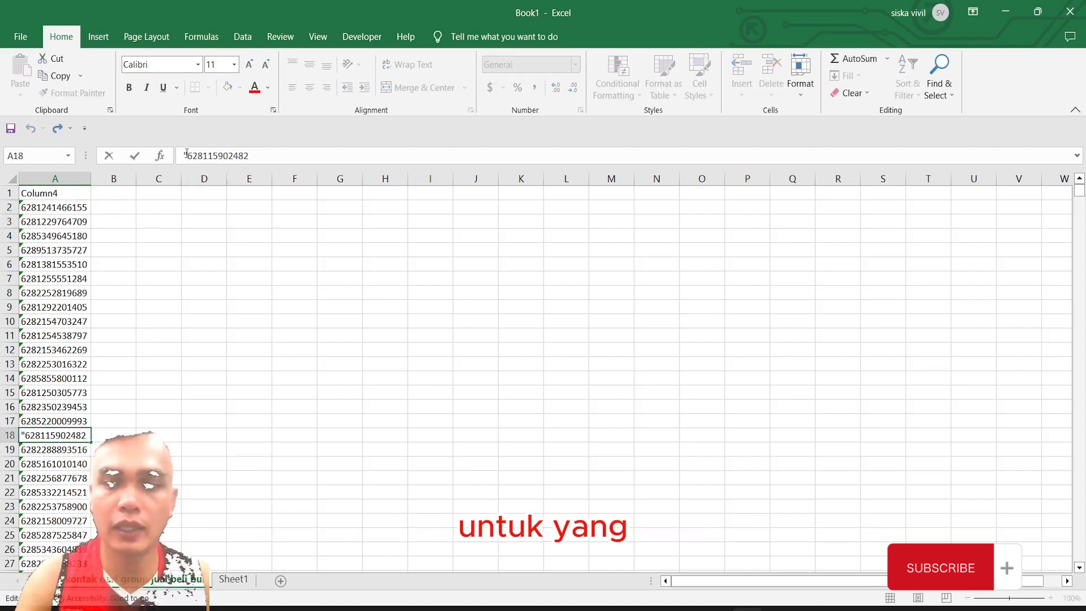
pyautogui.press('BackSpace')
pyautogui.press('Return')
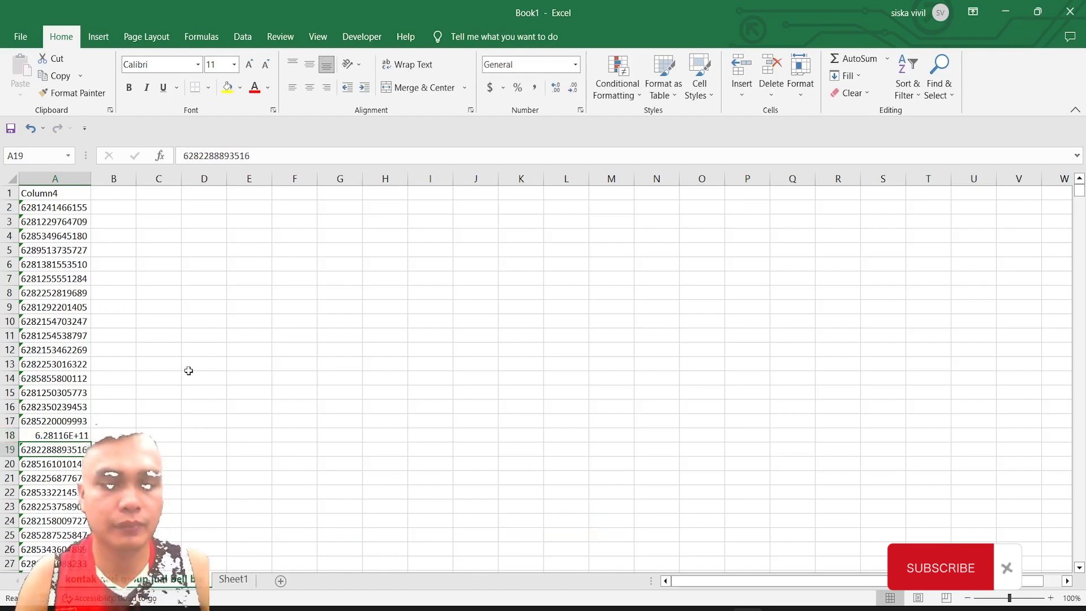
pyautogui.hotkey('ctrl', 'z')
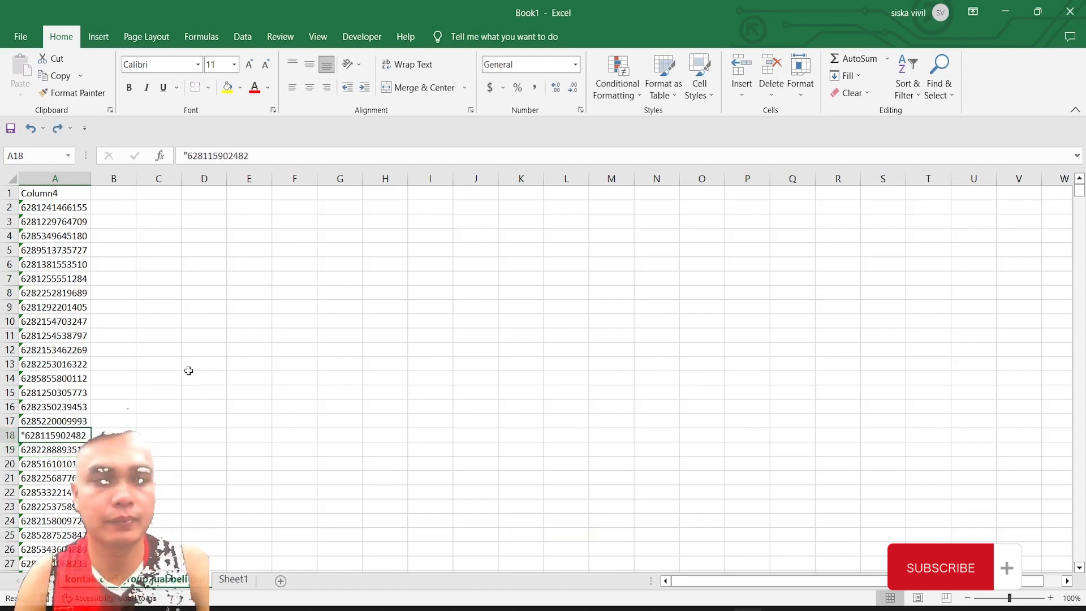
# Set the number format of the whole empty column B to Text
pyautogui.click(56, 176)
pyautogui.click(116, 176)
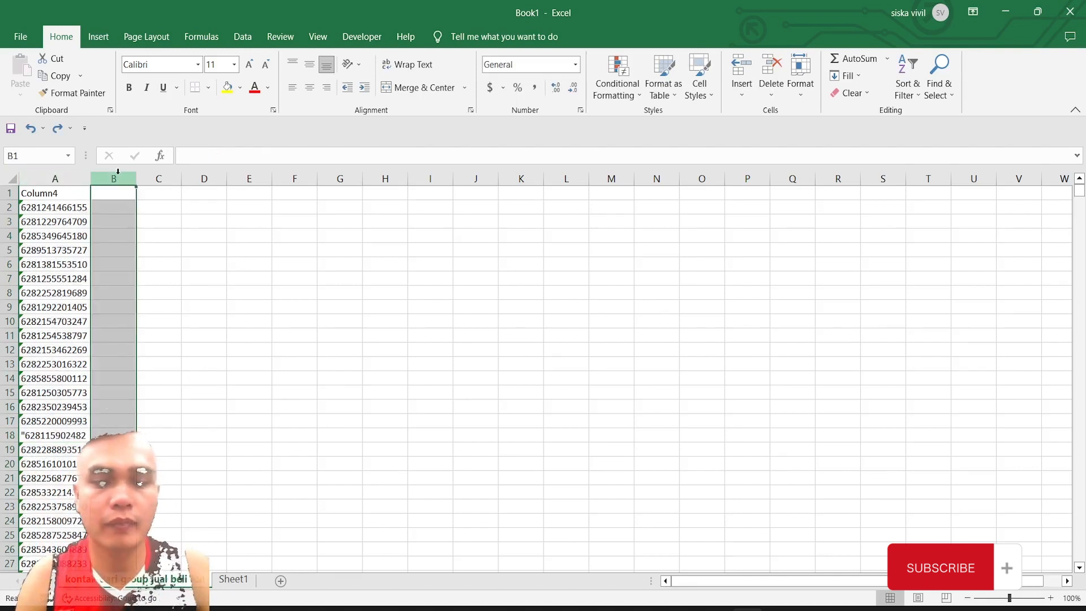
pyautogui.click(575, 64)
pyautogui.click(558, 406)
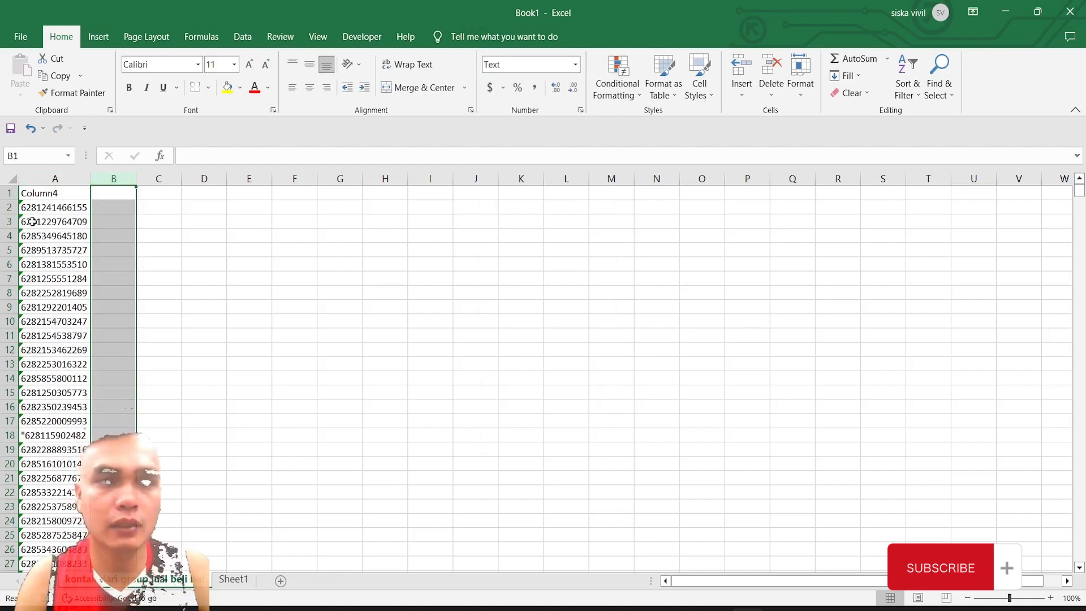
# Copy column A into the text-formatted column B as values and autofit the width of column B
pyautogui.click(35, 176)
pyautogui.hotkey('ctrl', 'c')
pyautogui.click(114, 178)
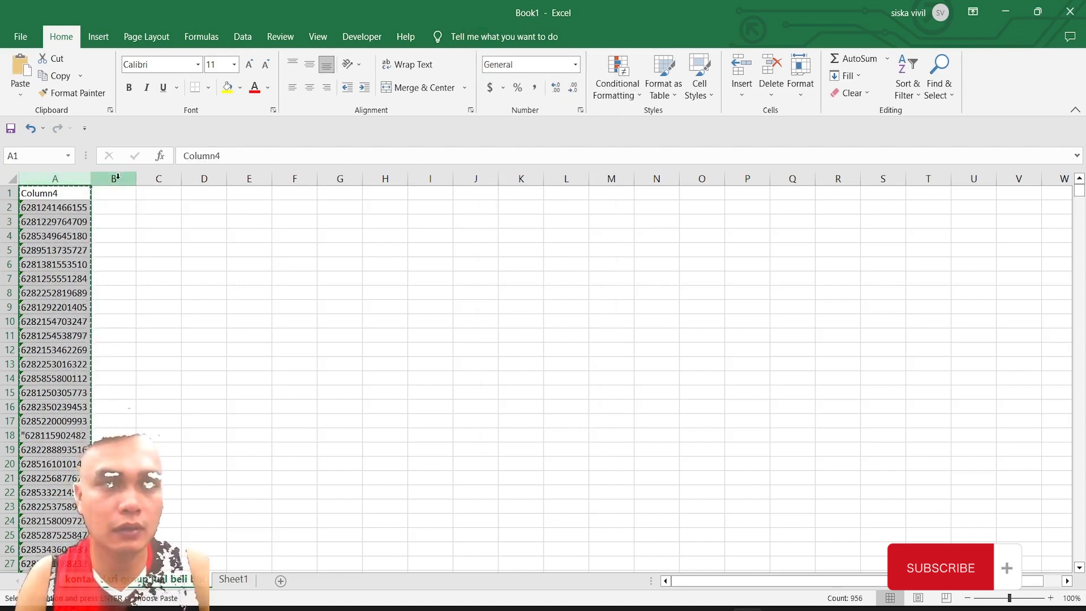
pyautogui.rightClick(120, 180)
pyautogui.click(168, 272)
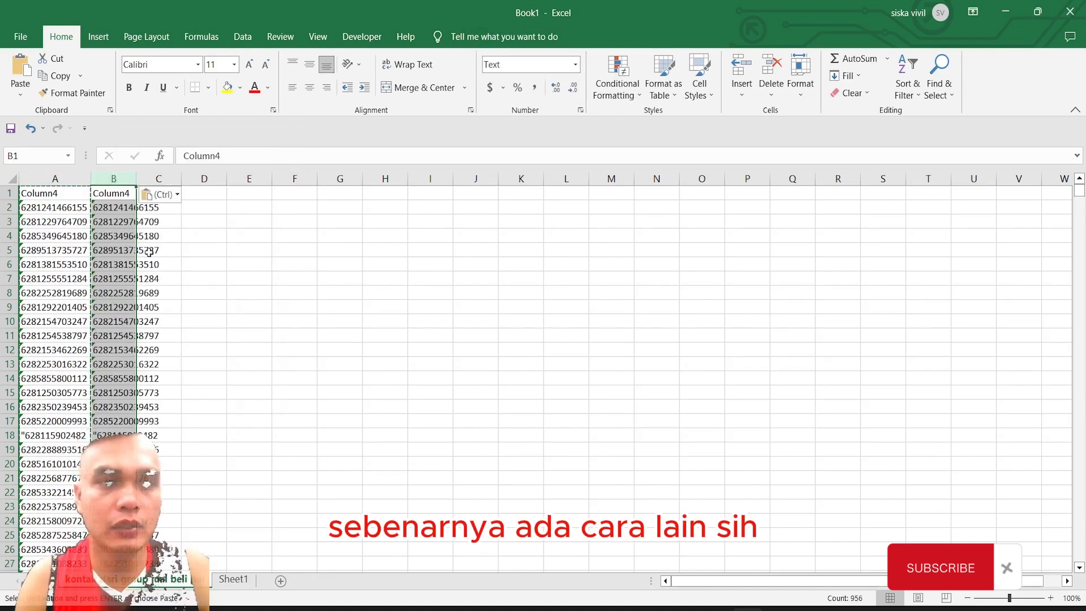
pyautogui.click(158, 249)
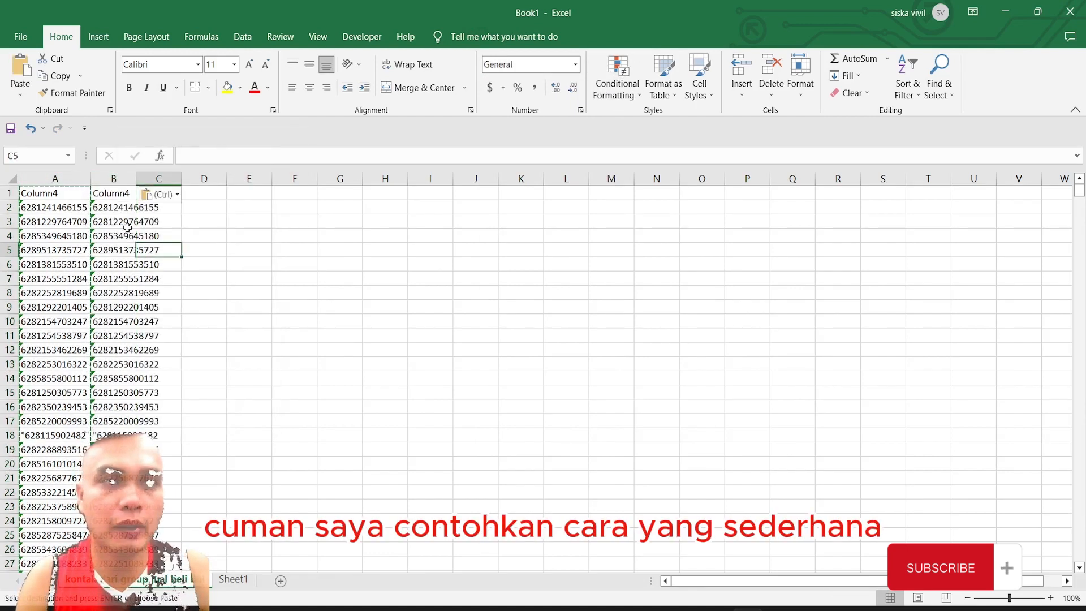
pyautogui.doubleClick(136, 179)
# Remove the leading quotation mark from the number in cell B18
pyautogui.click(154, 435)
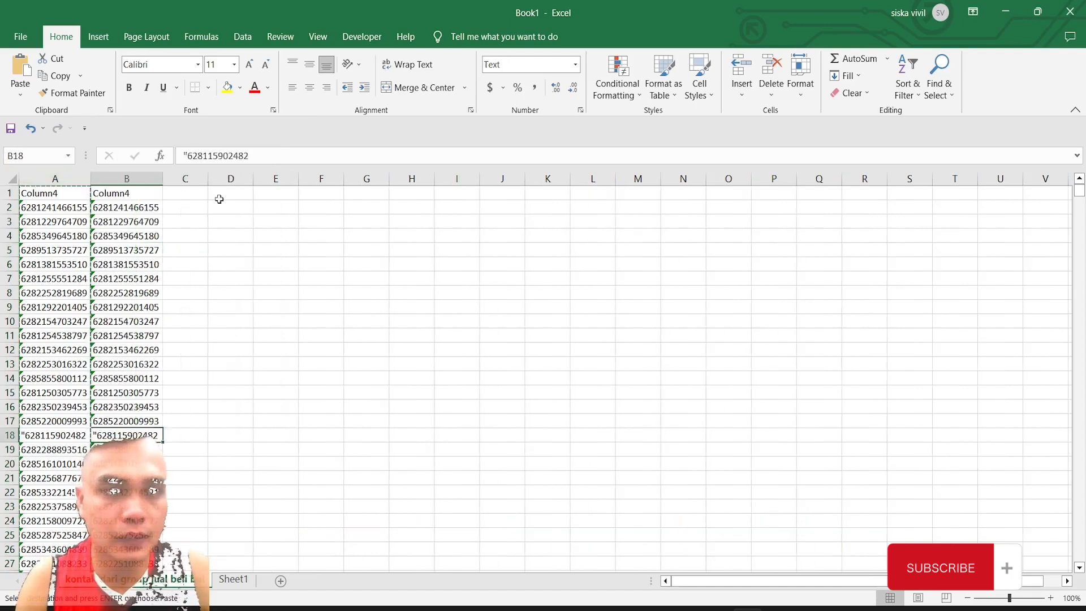
pyautogui.click(189, 156)
pyautogui.press('BackSpace')
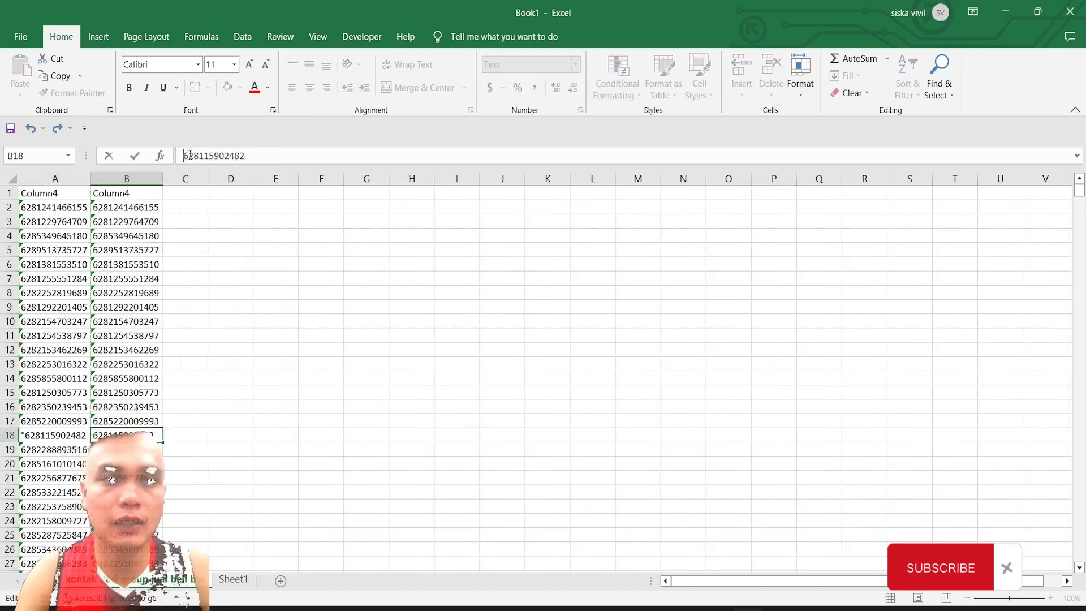
pyautogui.press('Return')
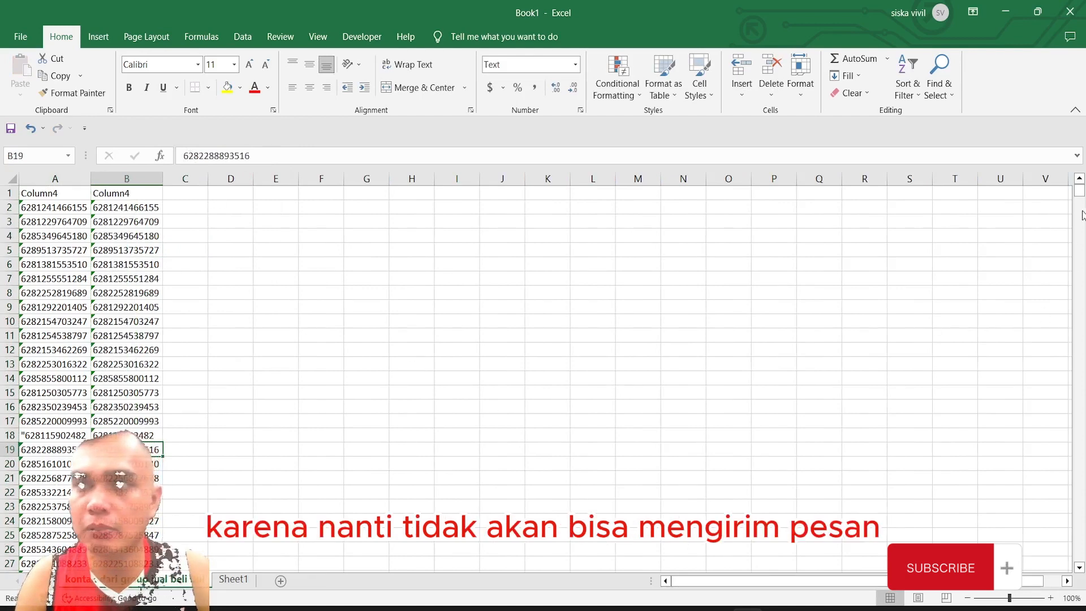
# Check the number list down to its end and delete the original column A
pyautogui.moveTo(1080, 195); pyautogui.dragTo(1075, 603)
pyautogui.moveTo(1079, 554); pyautogui.dragTo(1079, 192)
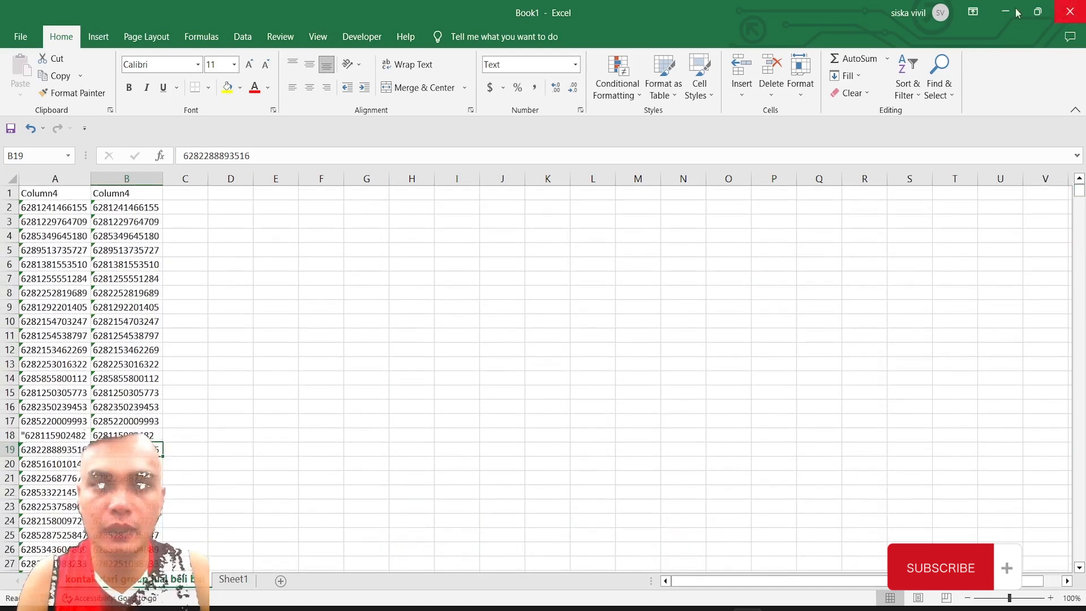
pyautogui.rightClick(68, 178)
pyautogui.click(126, 325)
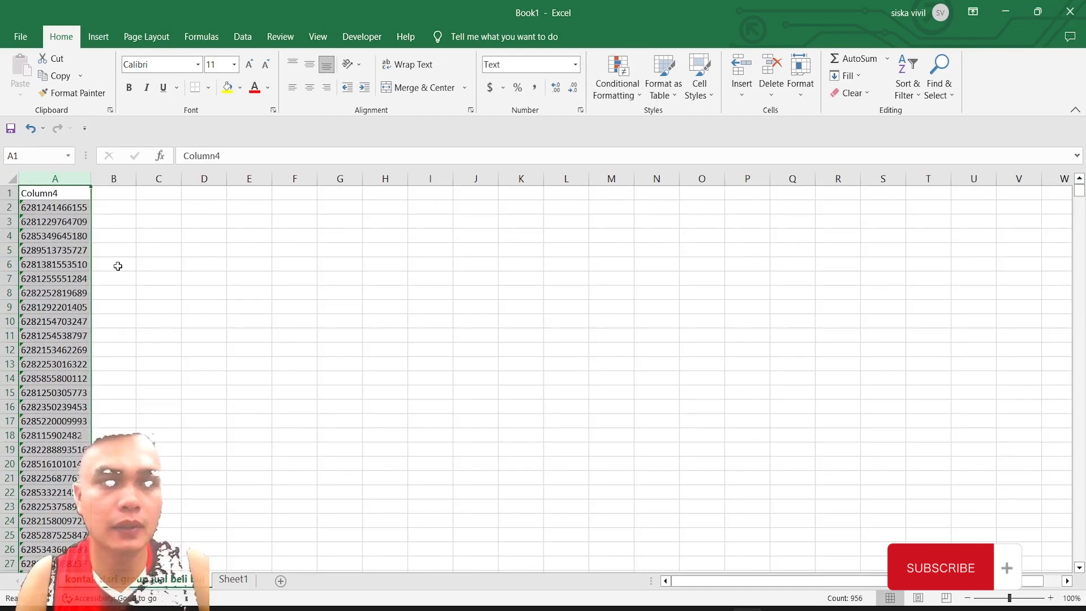
pyautogui.click(117, 265)
# Replace the header in cell A1 with WA and set that cell's number format to General
pyautogui.click(47, 193)
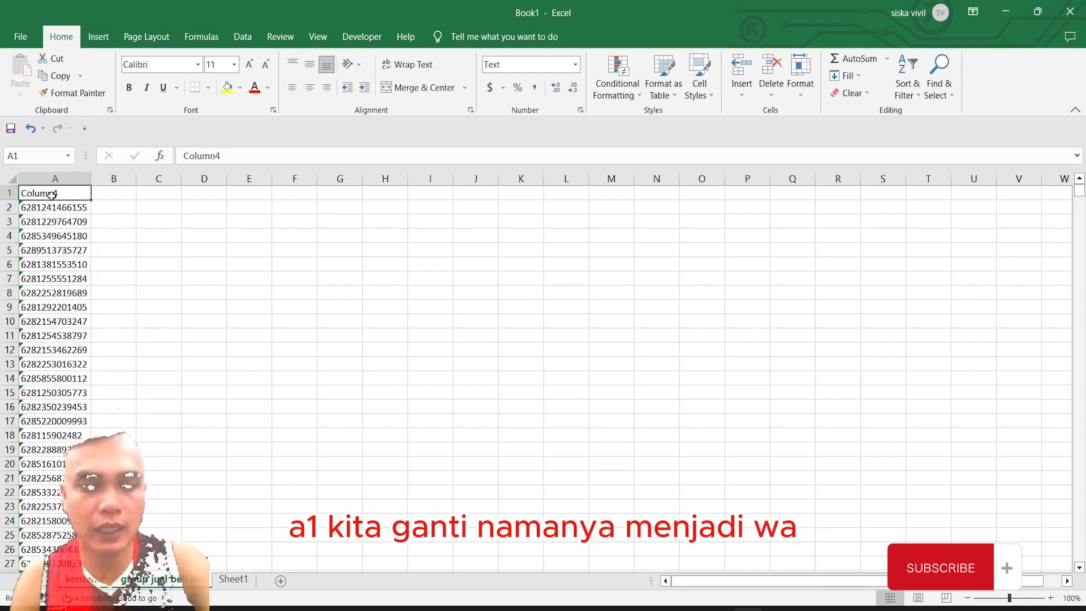
pyautogui.write('WA')
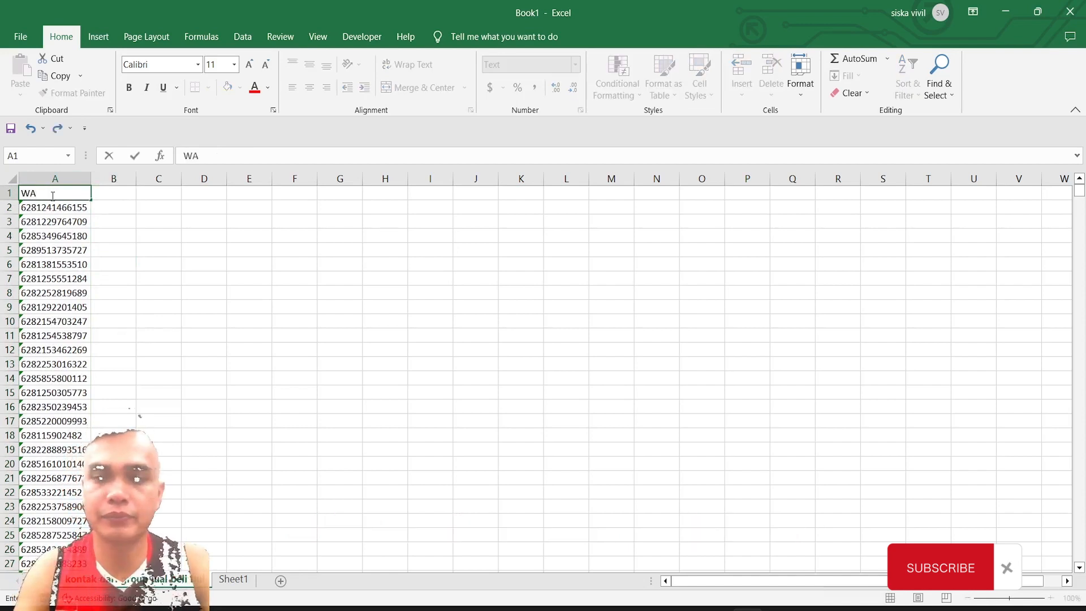
pyautogui.press('Return')
pyautogui.click(51, 195)
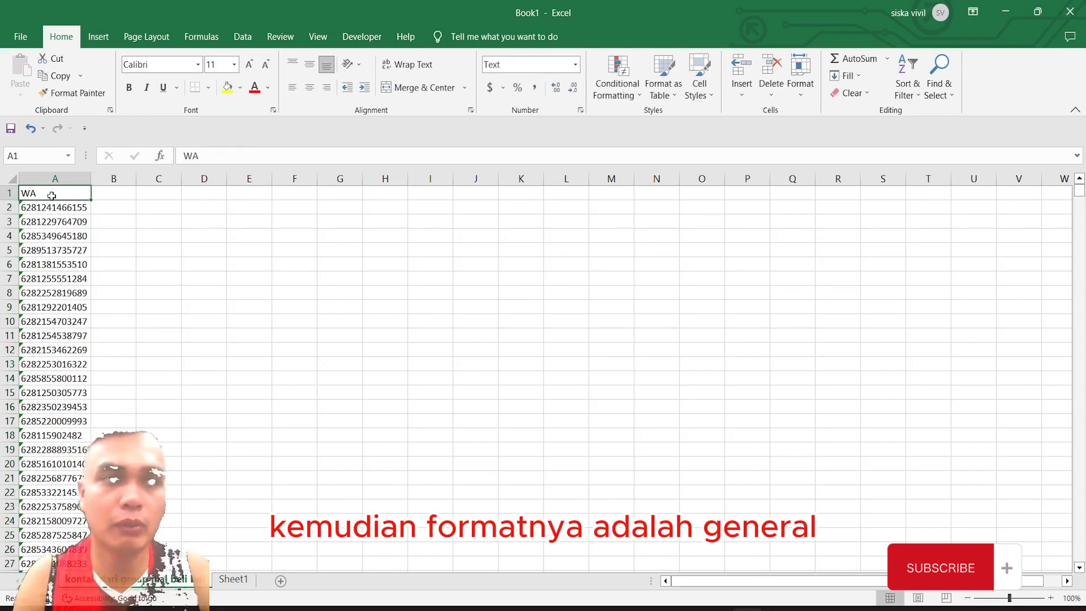
pyautogui.click(575, 64)
pyautogui.click(564, 94)
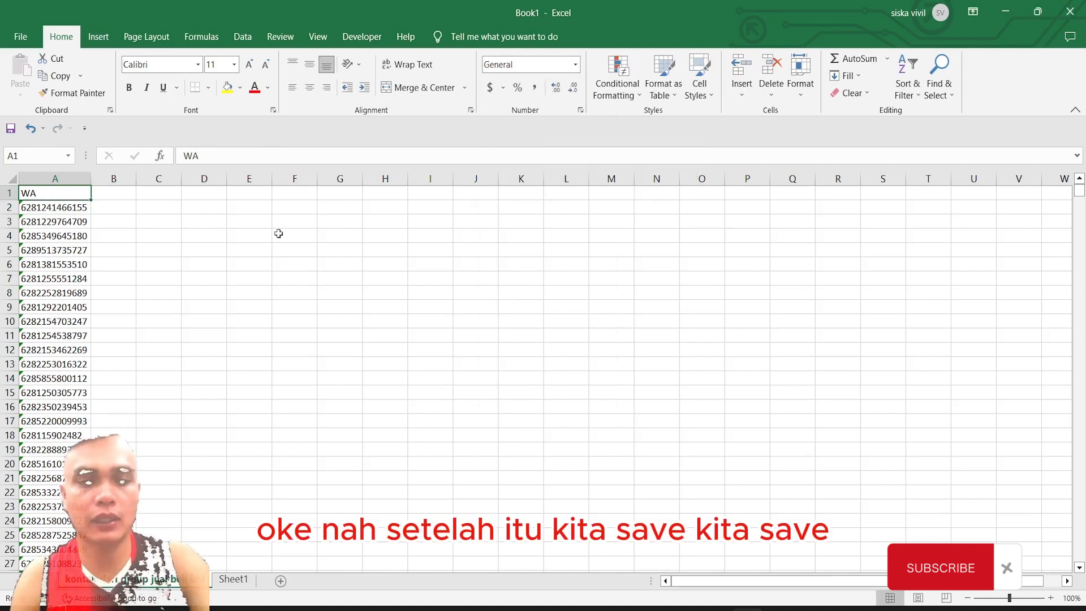
# Save the workbook as KONTAK DARI GROUP JUAL BELI BULUNGAN.xlsx in the OneDrive Documents folder
pyautogui.hotkey('ctrl', 's')
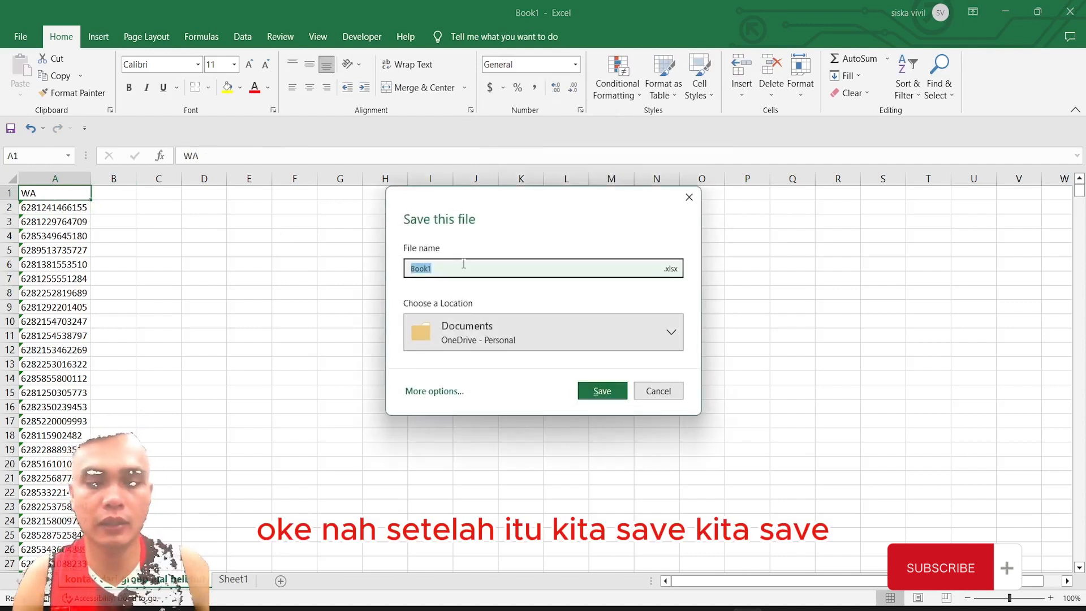
pyautogui.write('KO')
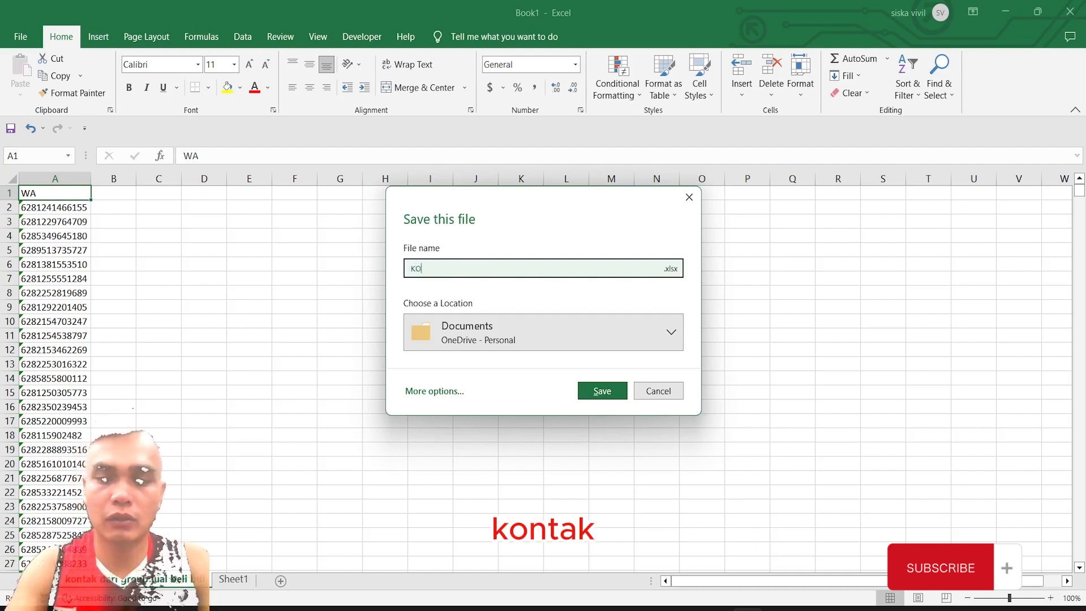
pyautogui.write('NTA')
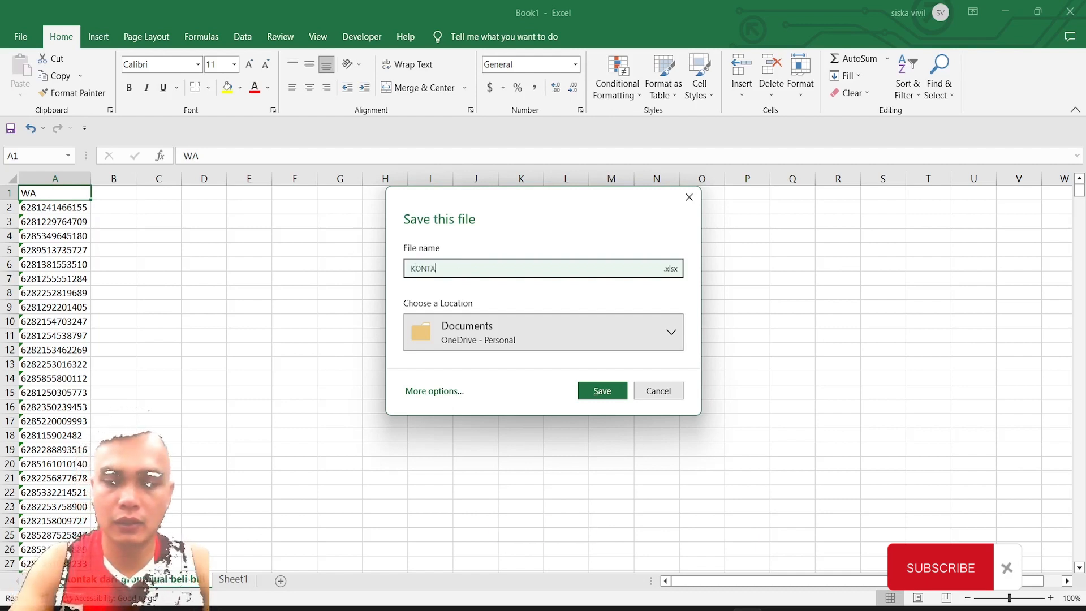
pyautogui.write('K DARI GR')
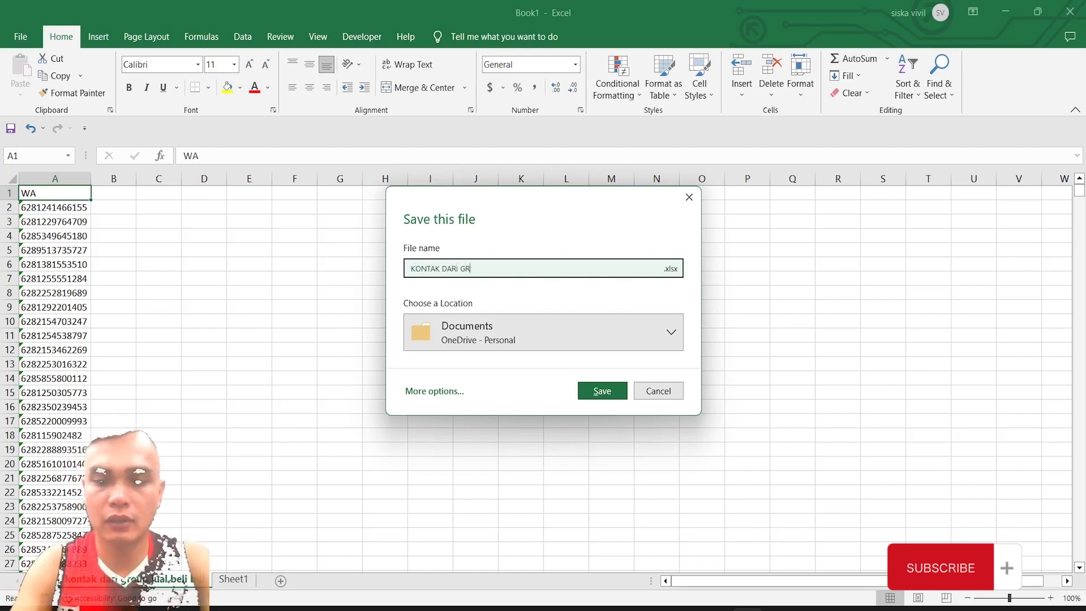
pyautogui.write('OUP JUAL ')
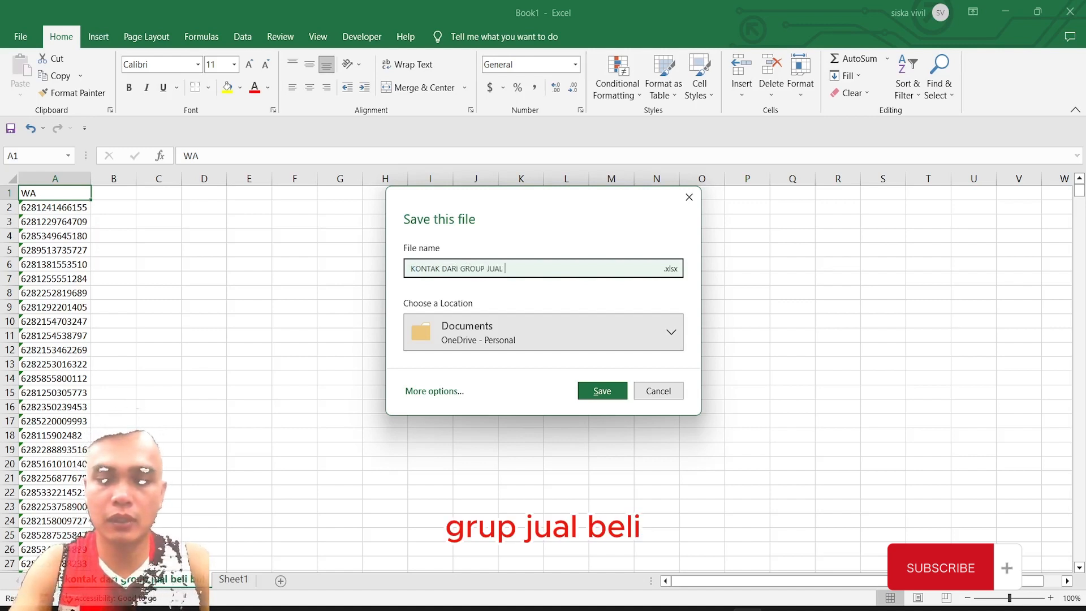
pyautogui.write('BELI BULU')
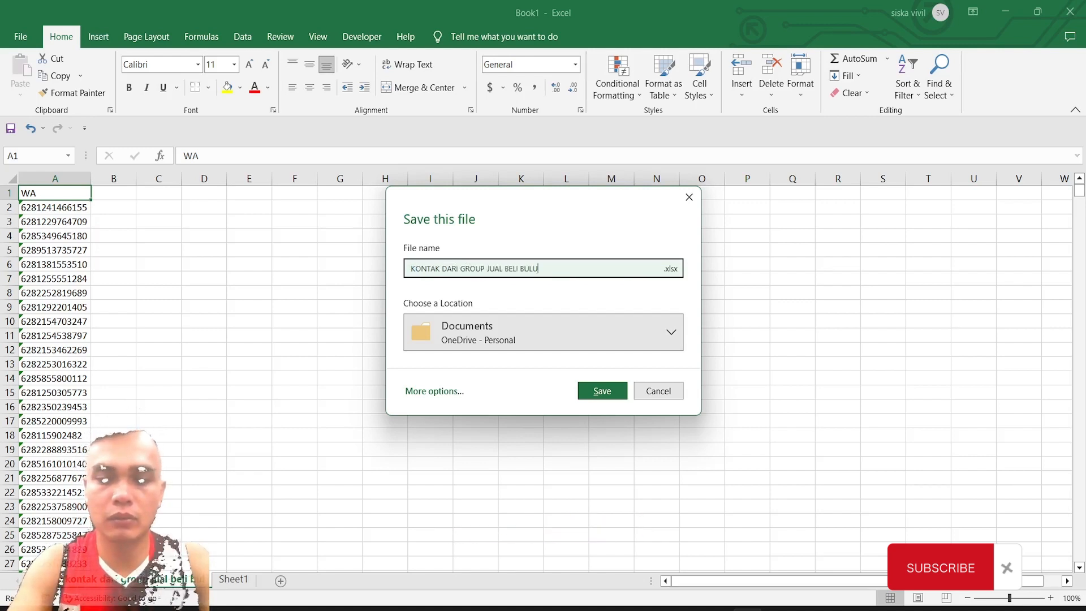
pyautogui.write('NGAN')
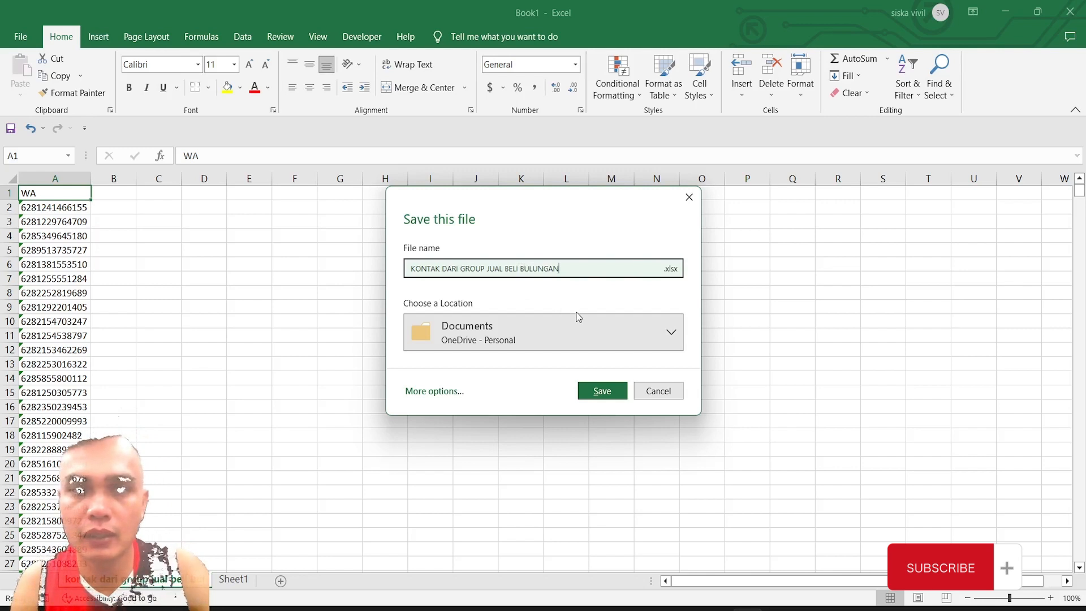
pyautogui.click(599, 389)
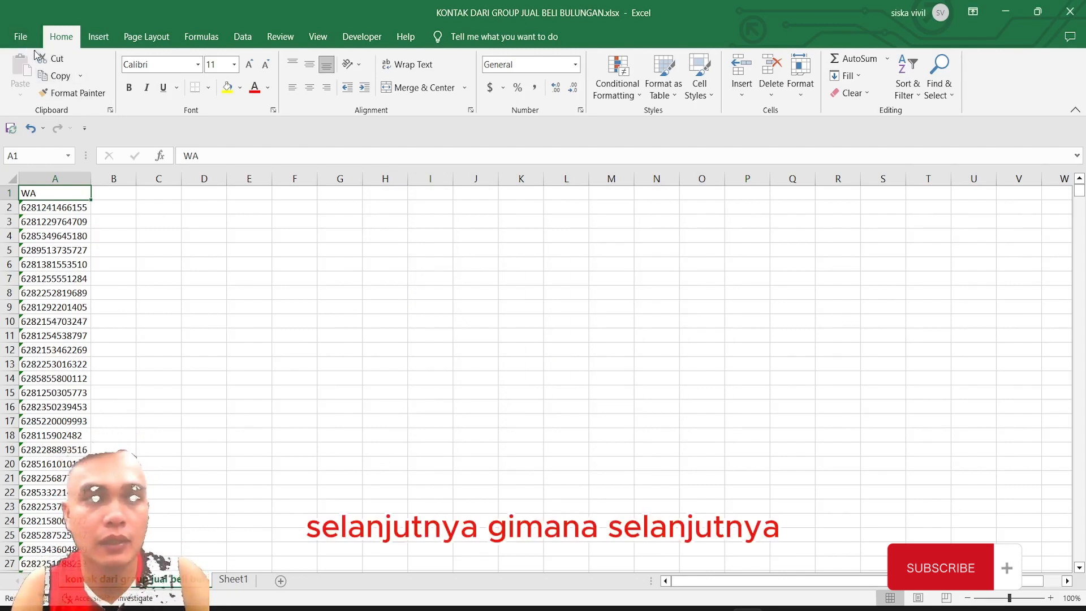
# Save a copy in the Documents folder as CSV (Comma delimited) under the same name, keeping only the active sheet
pyautogui.click(24, 39)
pyautogui.click(86, 238)
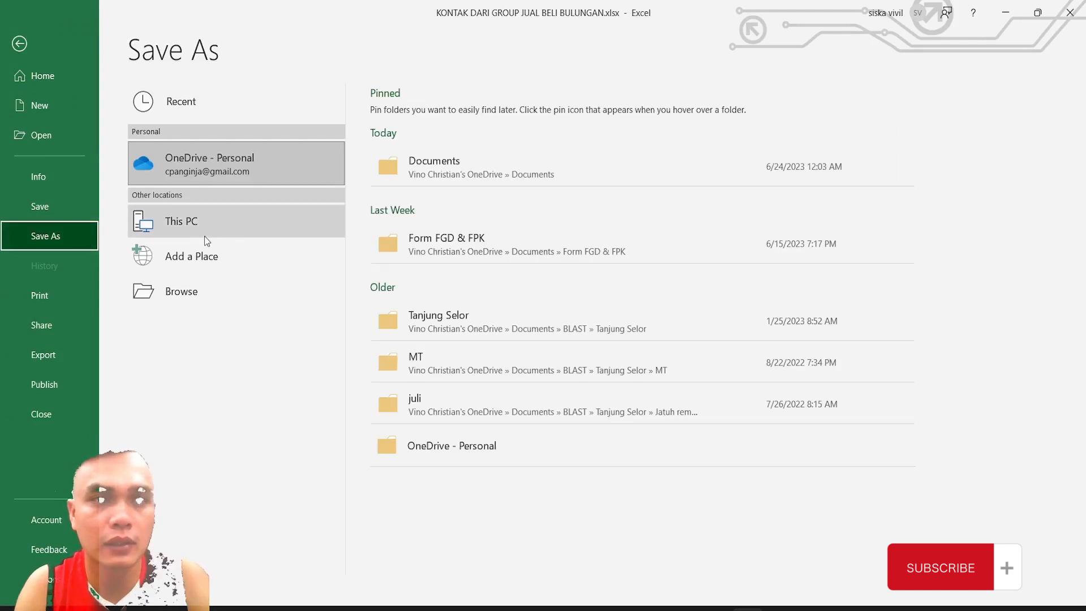
pyautogui.click(399, 184)
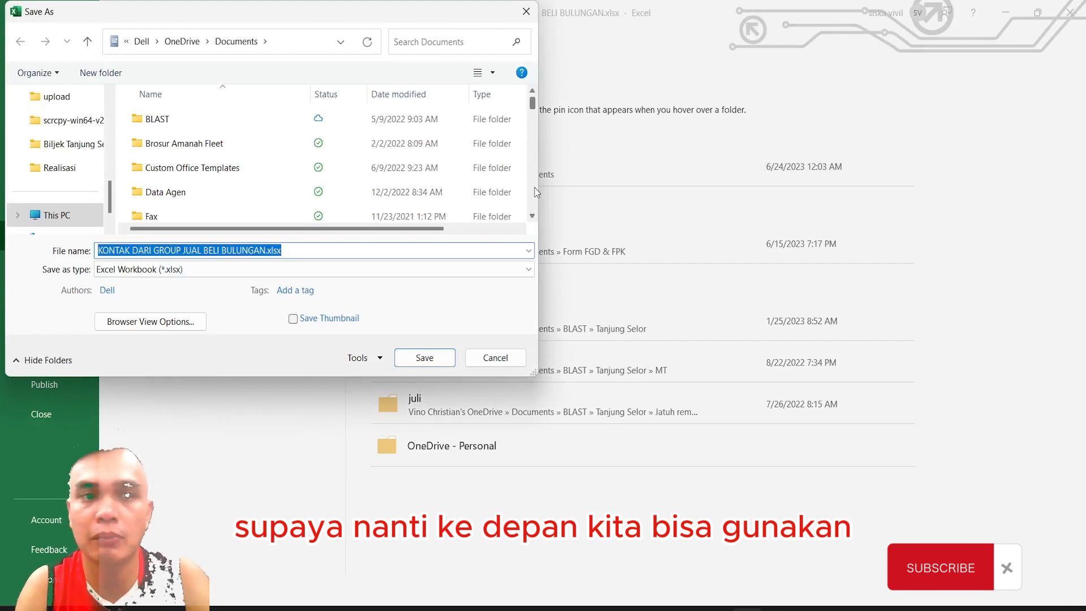
pyautogui.click(405, 269)
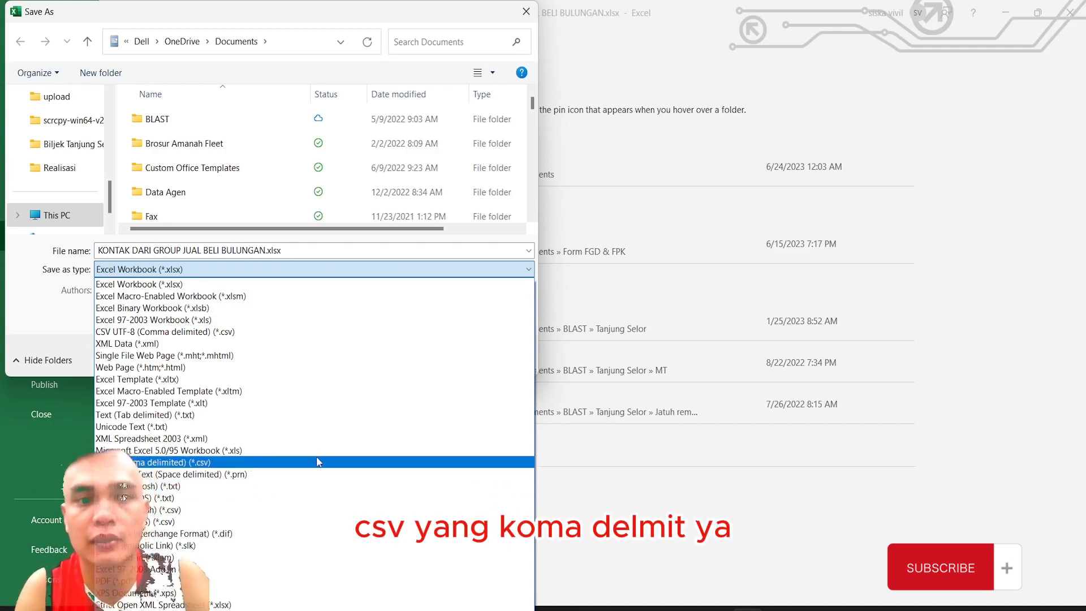
pyautogui.click(249, 462)
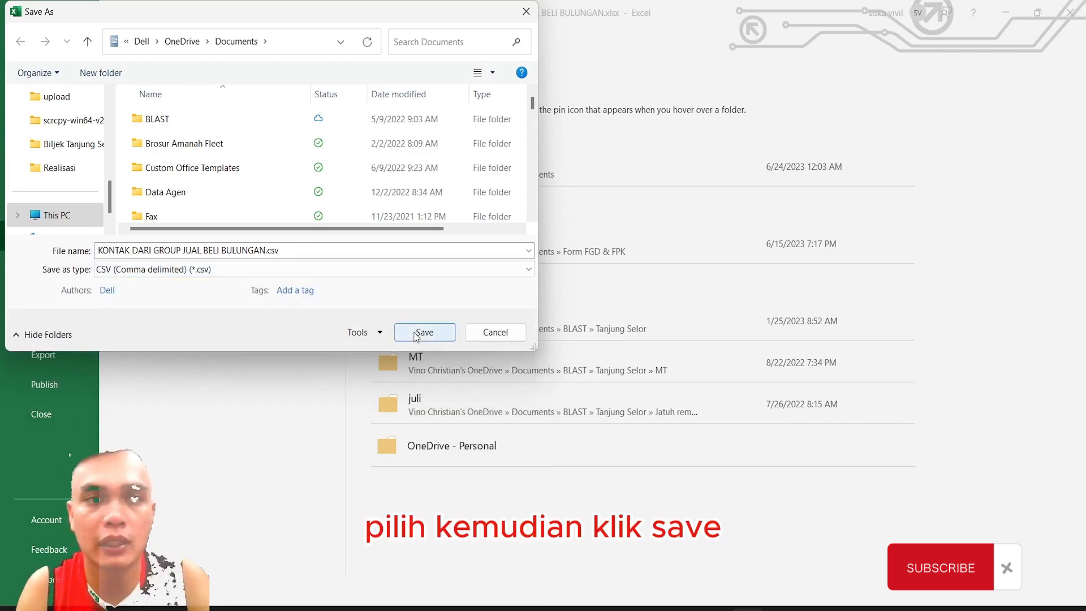
pyautogui.click(416, 339)
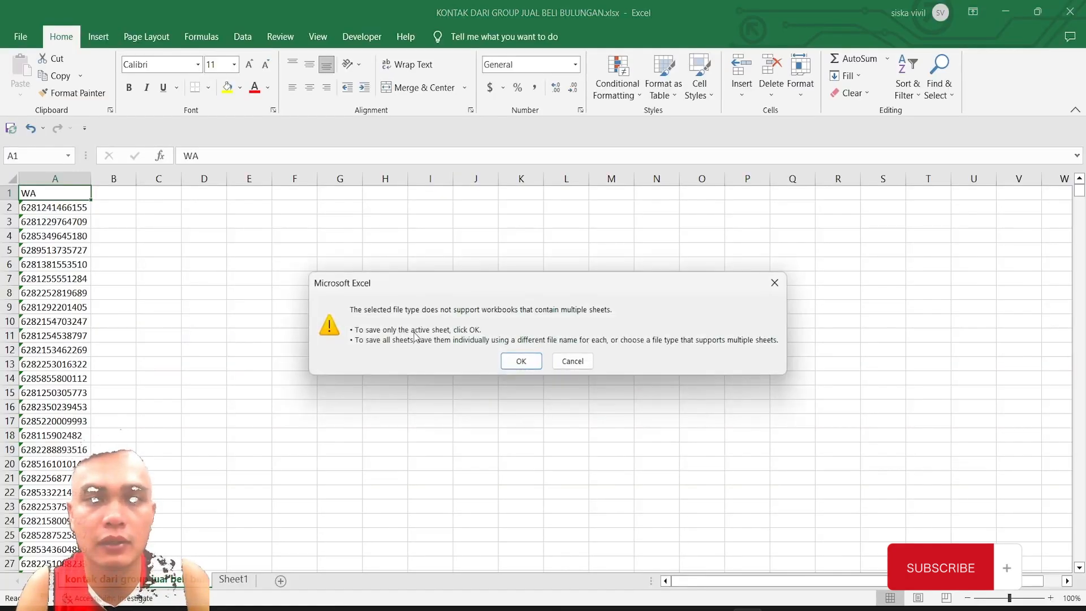
pyautogui.click(521, 361)
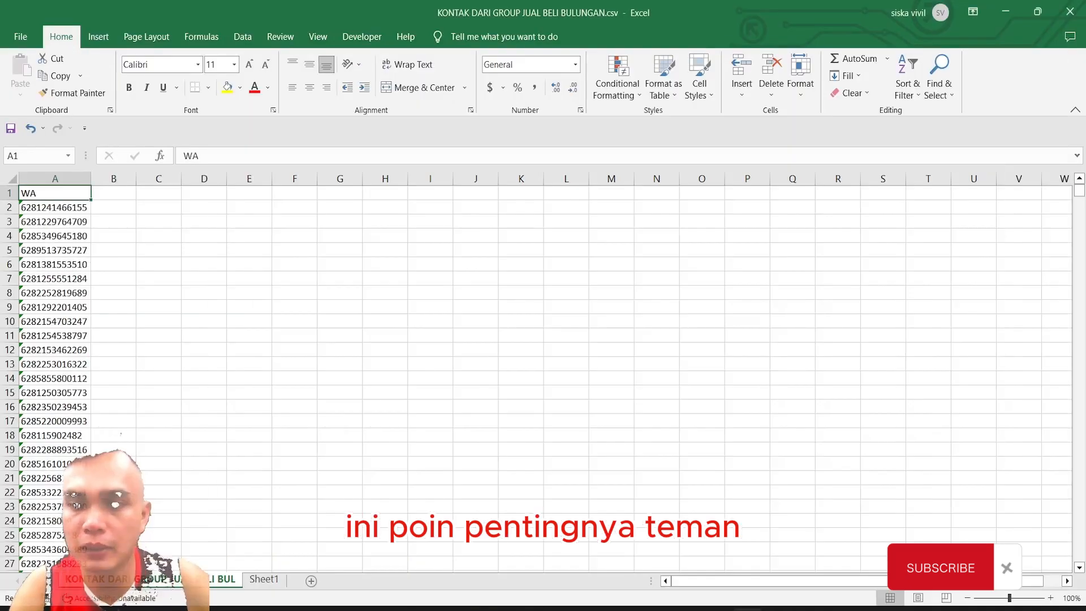
# Switch to WBSPro, clear the grabbed contact list and open the Broadcast feature
pyautogui.click(808, 608)
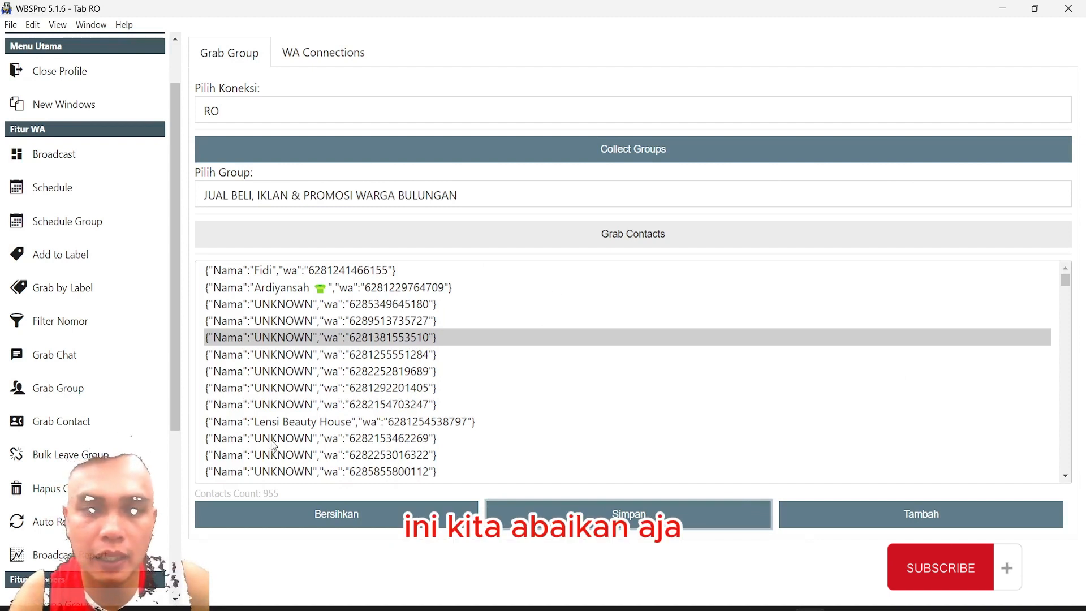
pyautogui.click(306, 514)
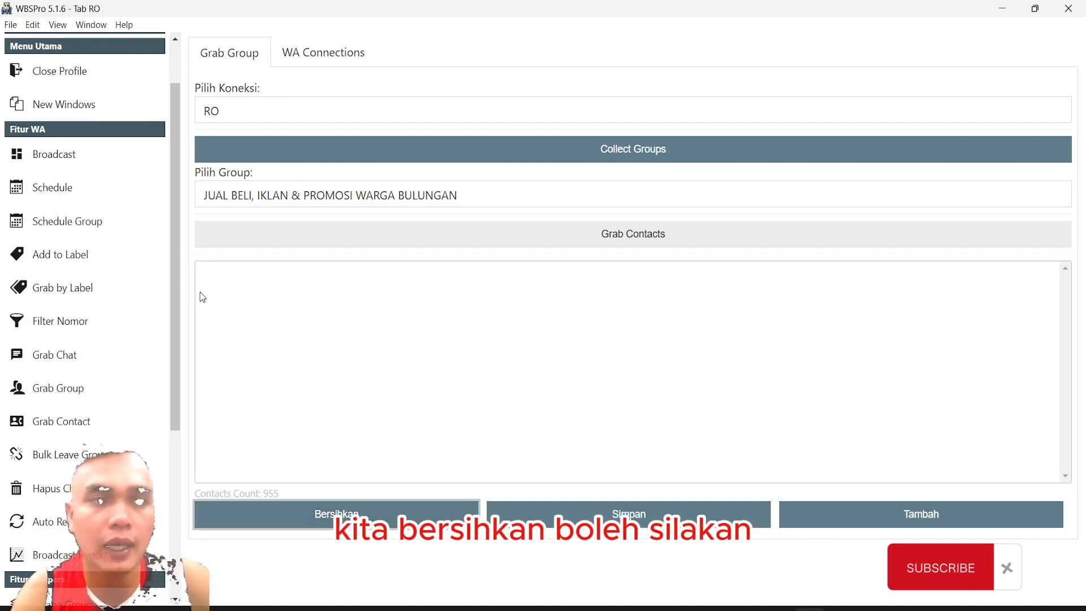
pyautogui.scroll(2, 173, 232)
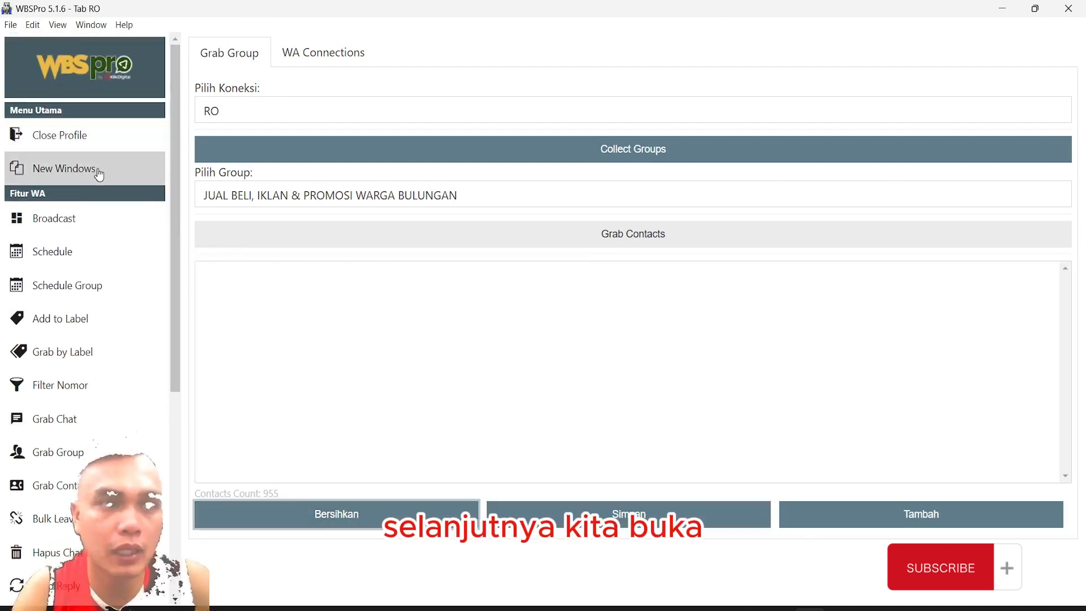
pyautogui.click(81, 218)
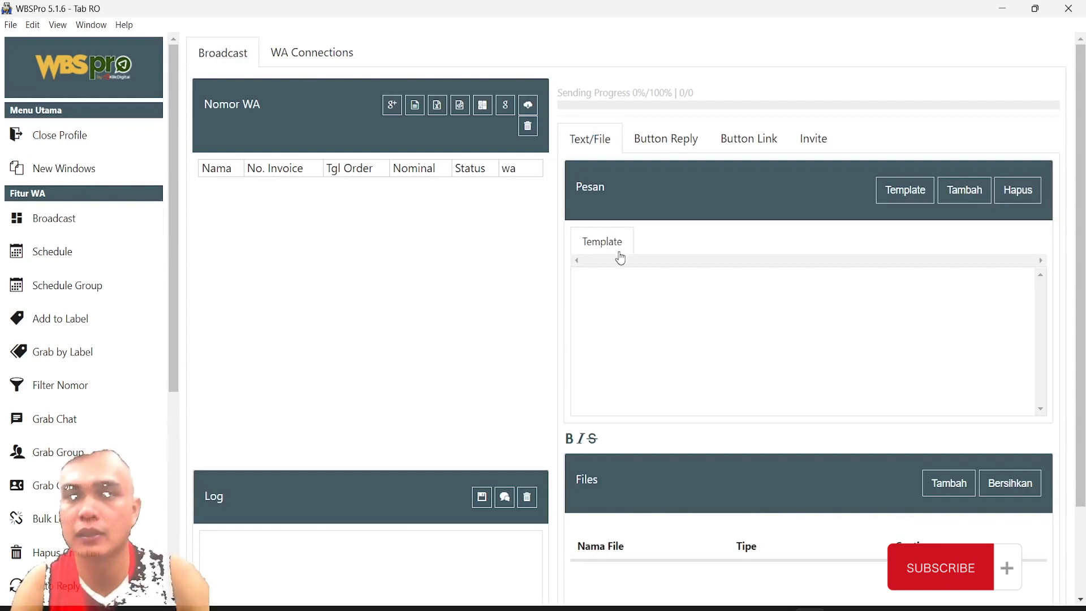
# Add a new broadcast text message with "Assalamualaikum" as its first line, followed by a line break
pyautogui.click(960, 192)
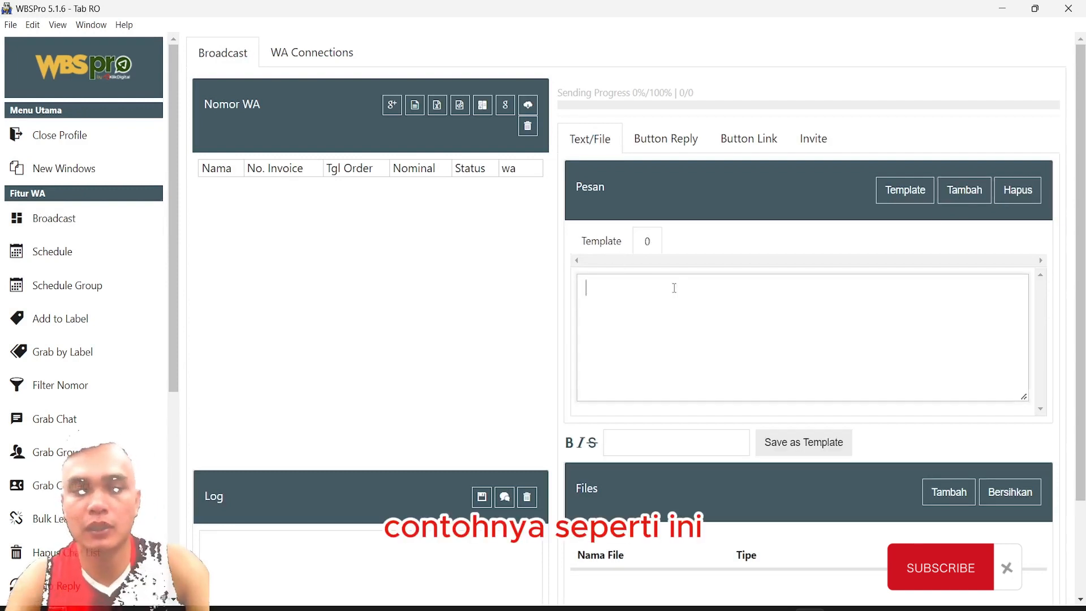
pyautogui.write('As')
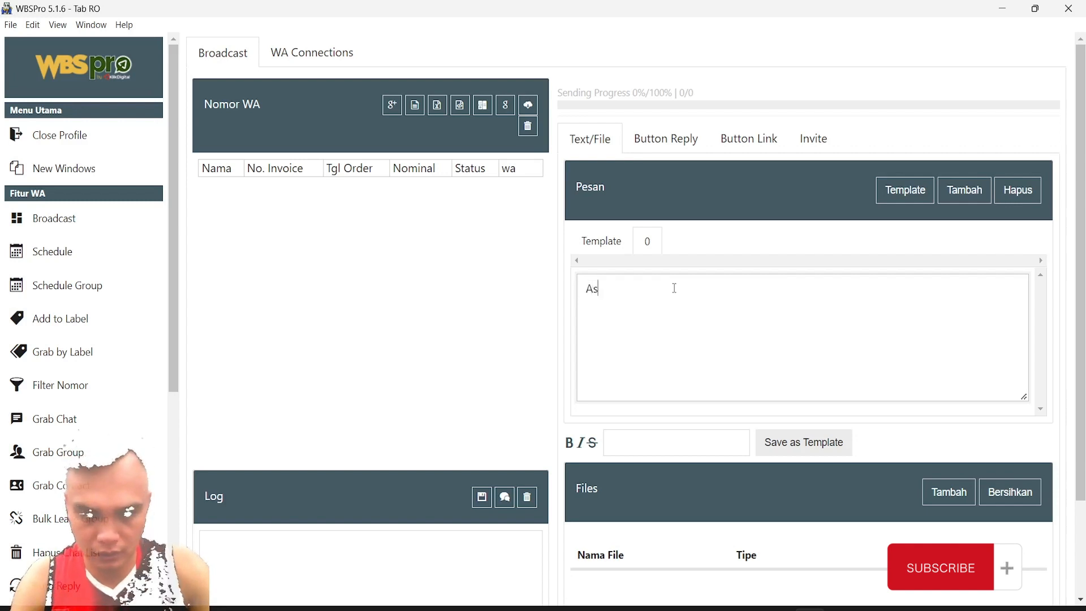
pyautogui.write('salamualai')
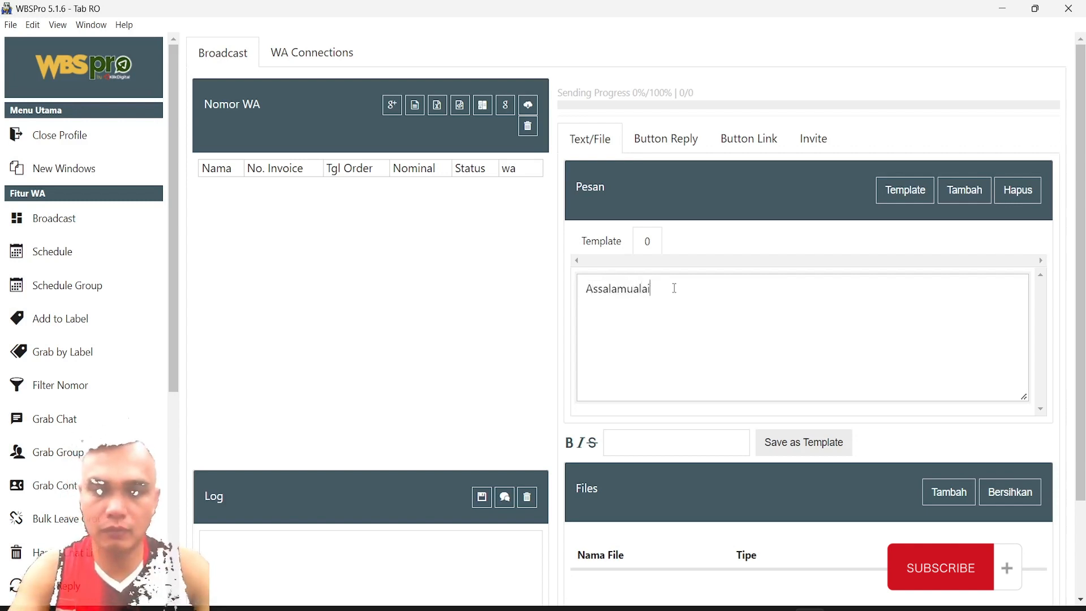
pyautogui.write('kum')
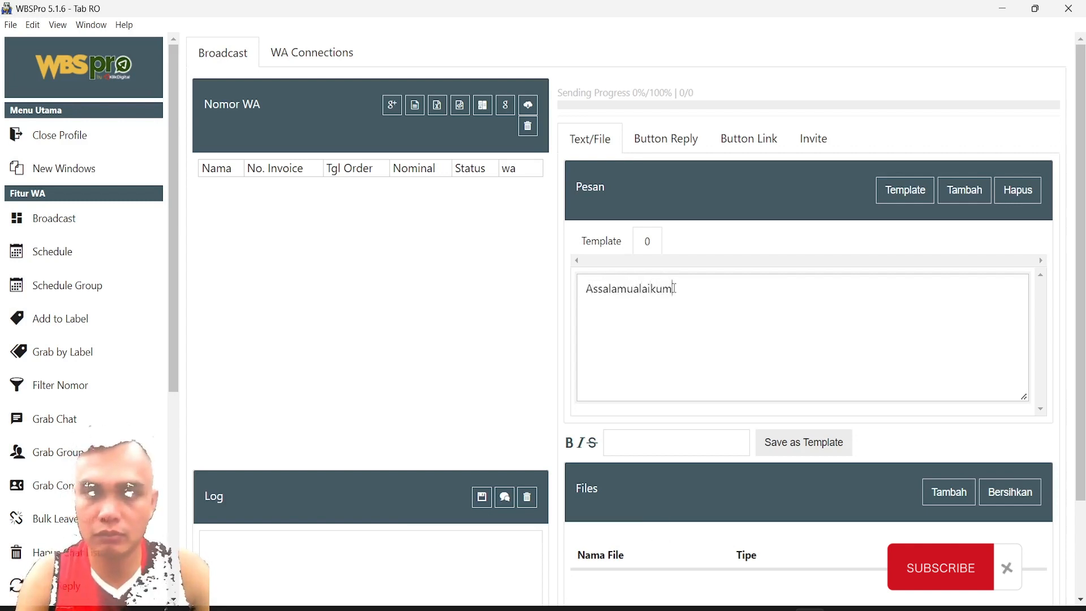
pyautogui.press('Return')
pyautogui.write('Info')
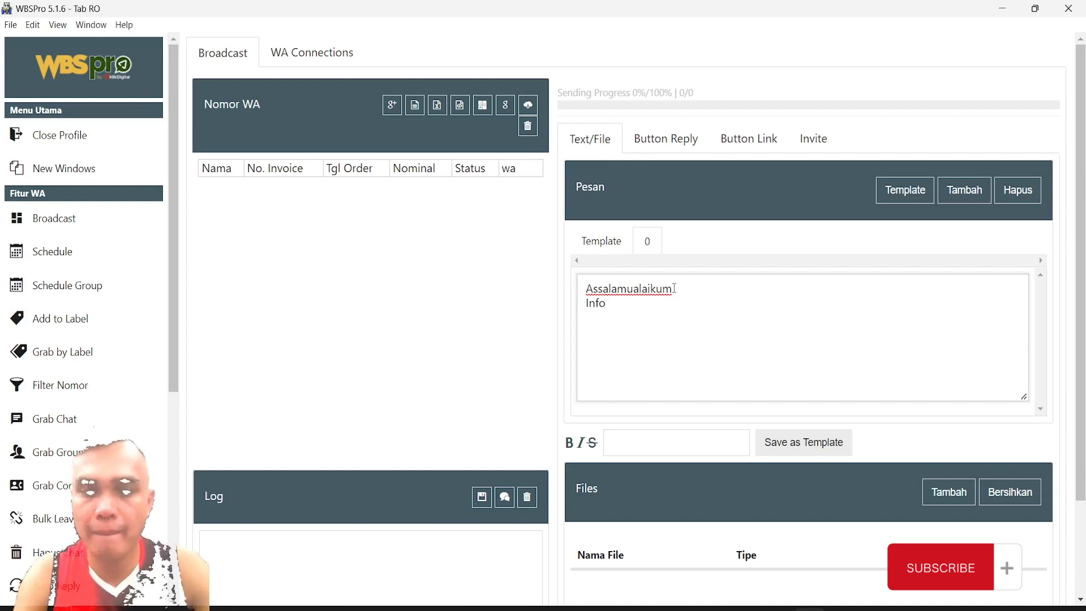
pyautogui.write('bla')
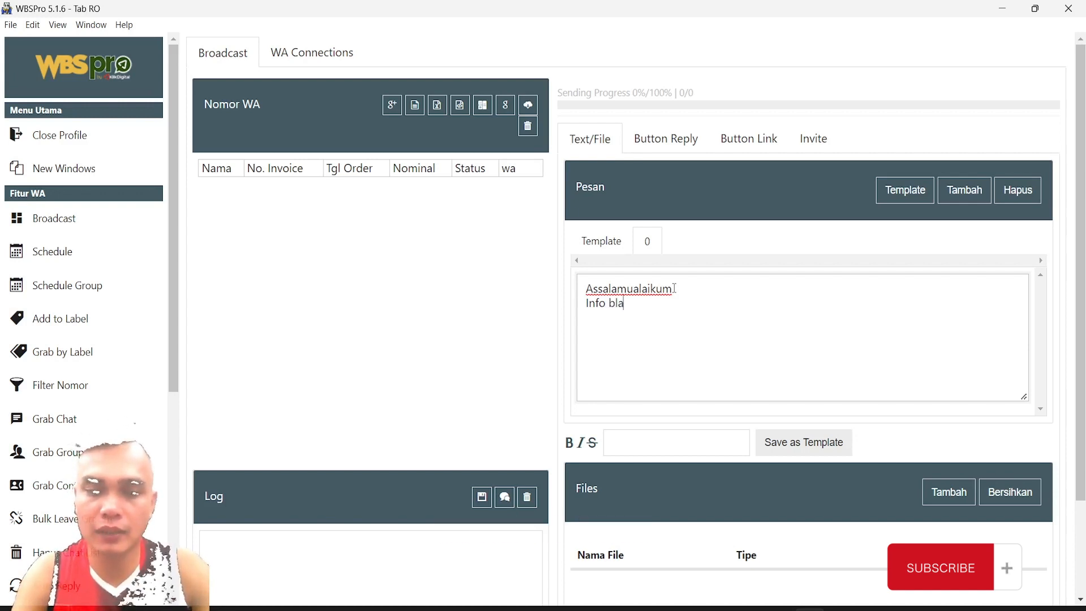
pyautogui.press('BackSpace')
pyautogui.press('BackSpace')
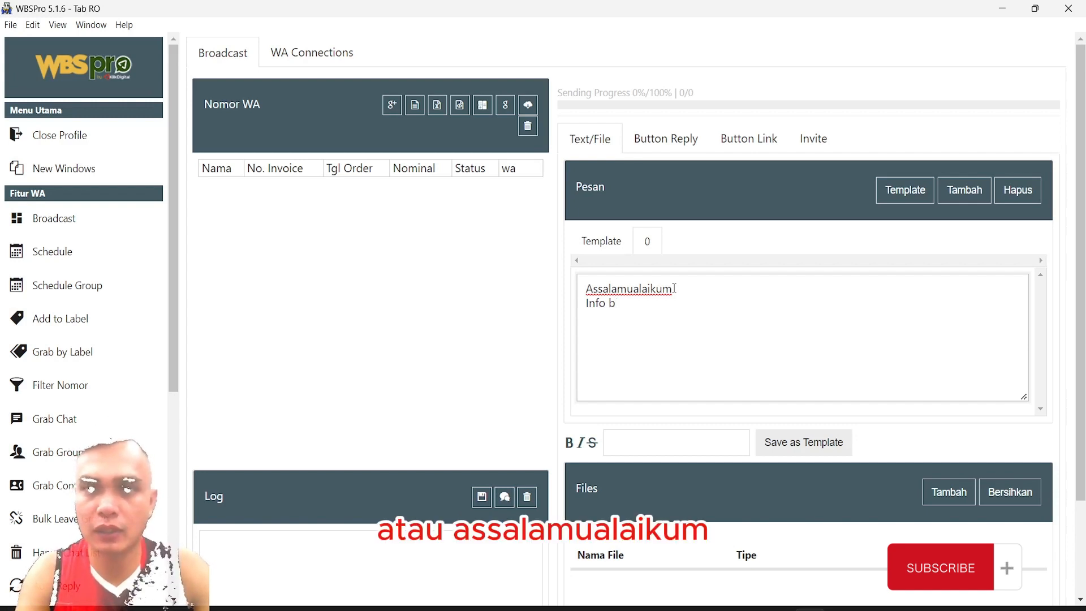
pyautogui.press('BackSpace')
pyautogui.press('BackSpace')
pyautogui.press('BackSpace')
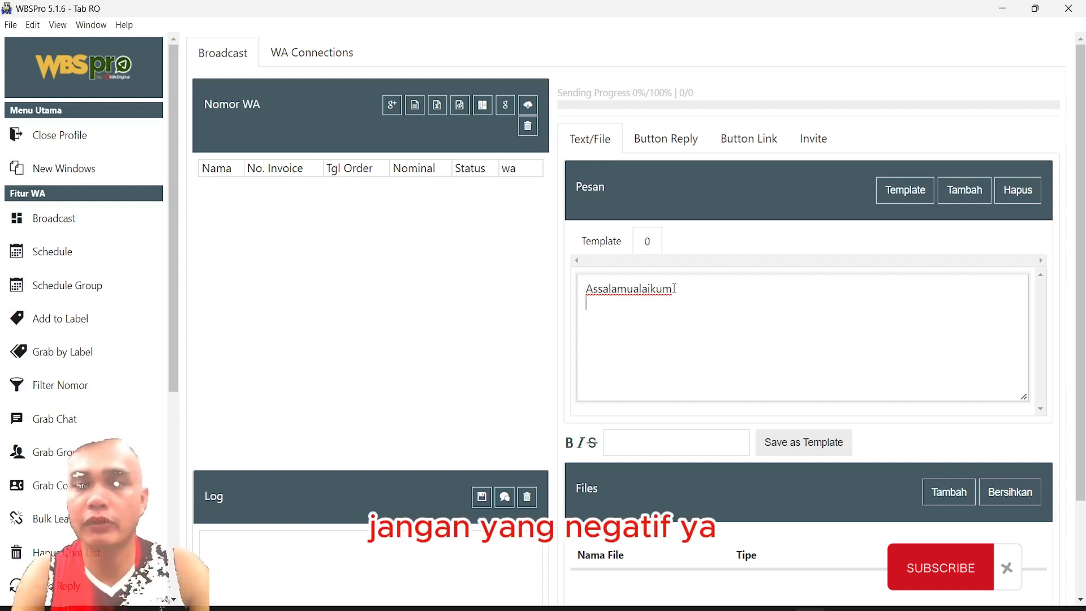
pyautogui.press('Return')
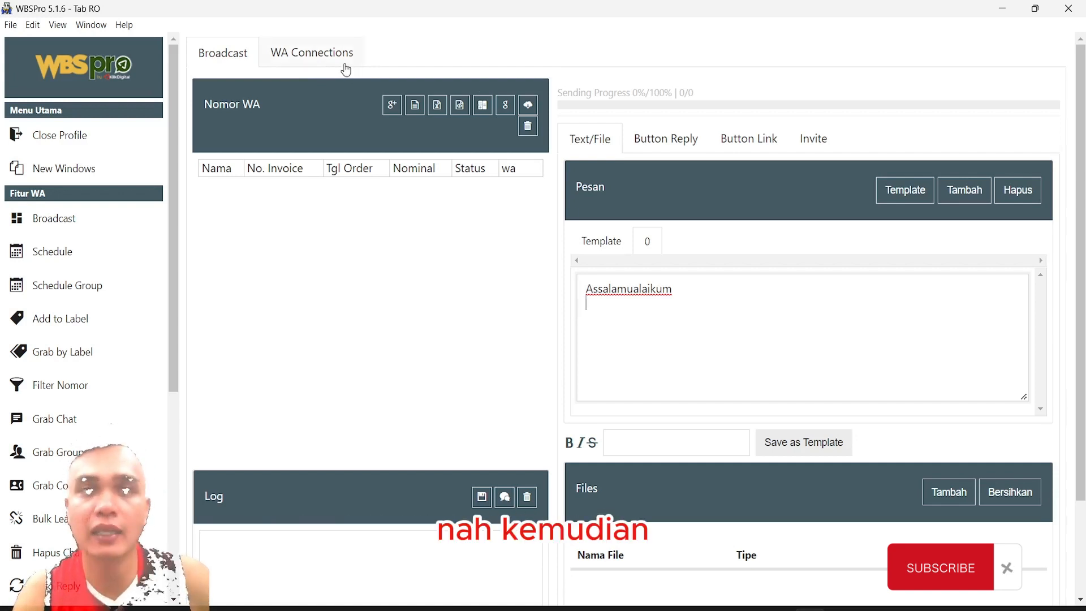
# Start importing WhatsApp numbers from a file and browse the Documents folder for the contacts CSV
pyautogui.click(414, 107)
pyautogui.click(442, 246)
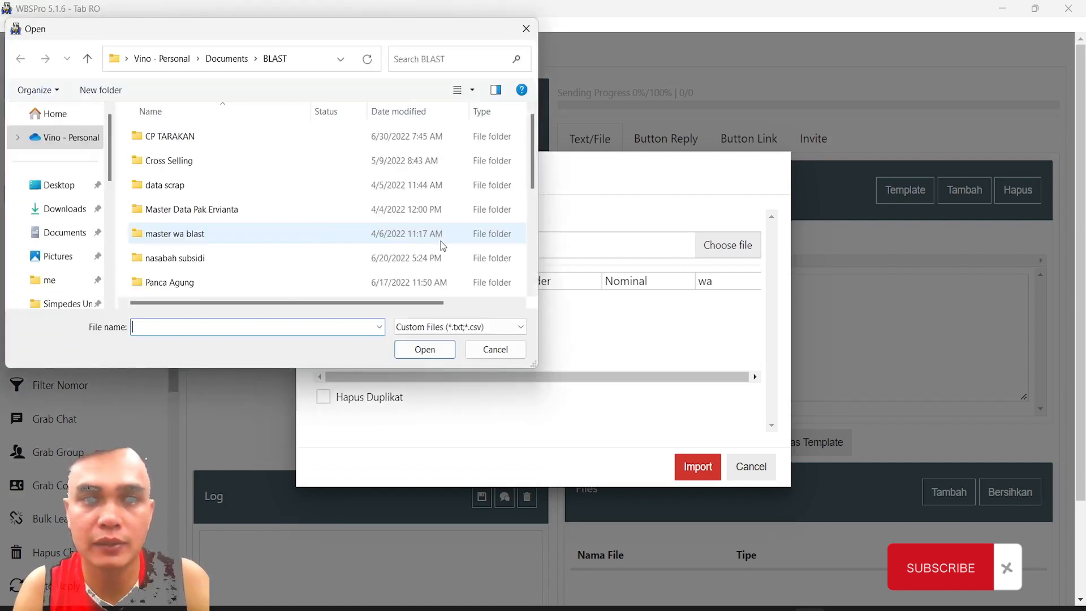
pyautogui.hotkey('alt', 'Up')
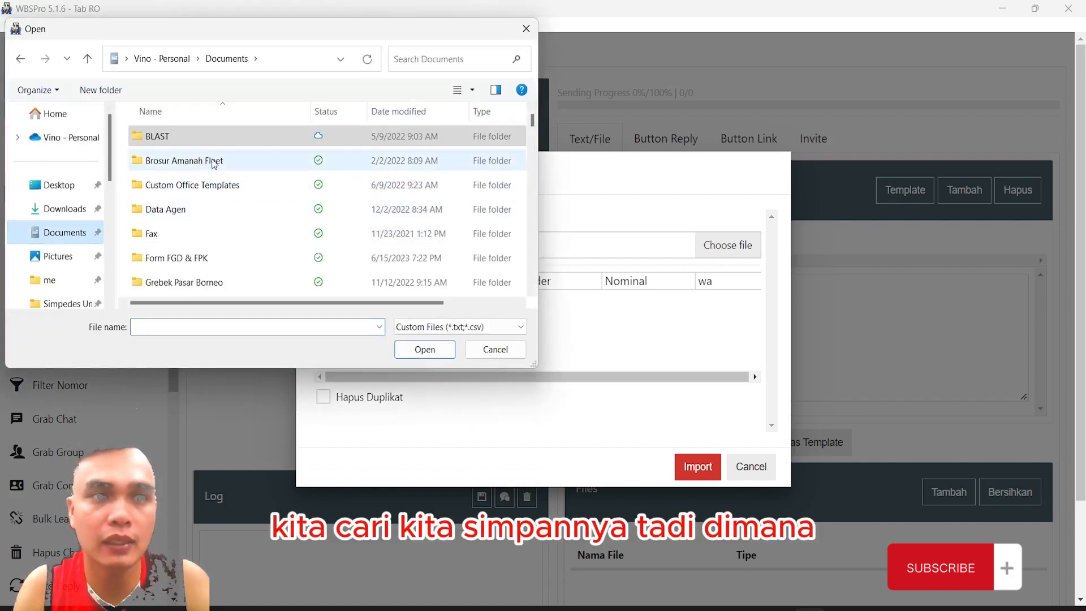
pyautogui.click(396, 181)
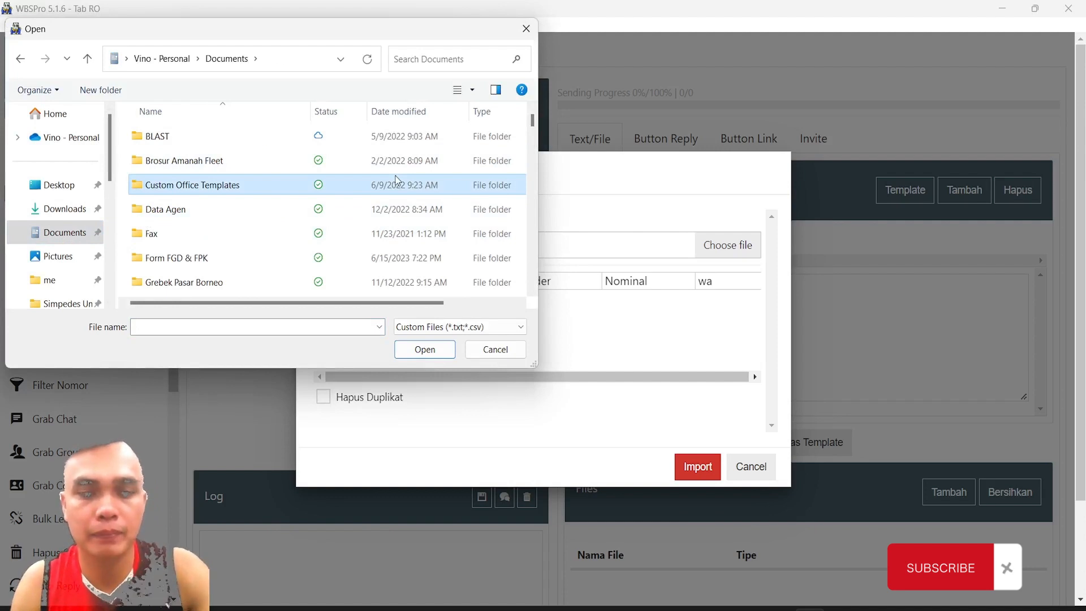
pyautogui.press('d')
pyautogui.press('d')
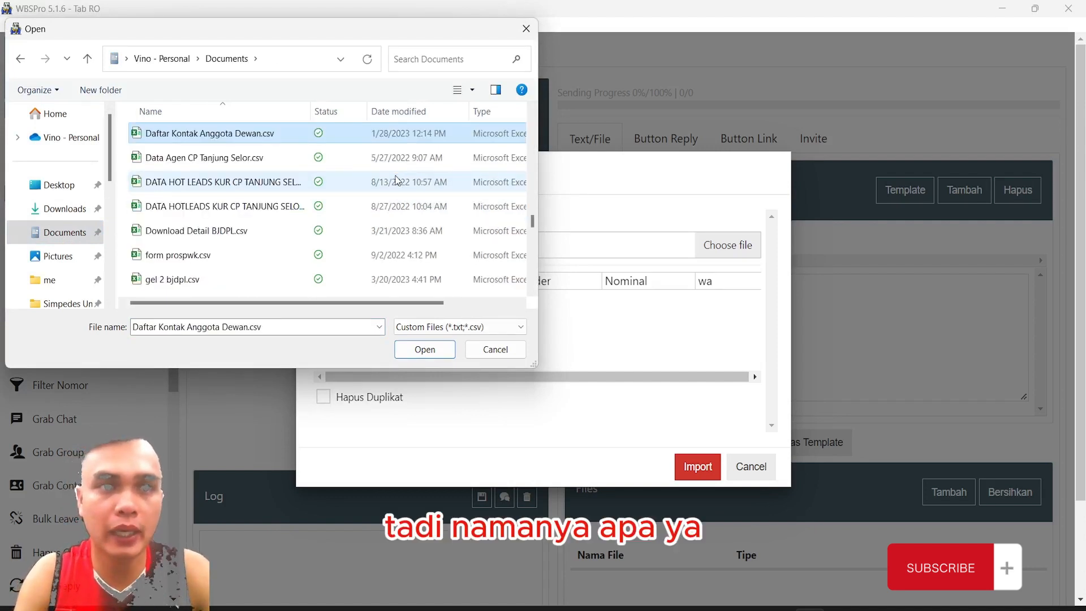
# Check the name of the saved contacts CSV in the open Excel window, then return to the WBSPro file selection
pyautogui.moveTo(791, 607)
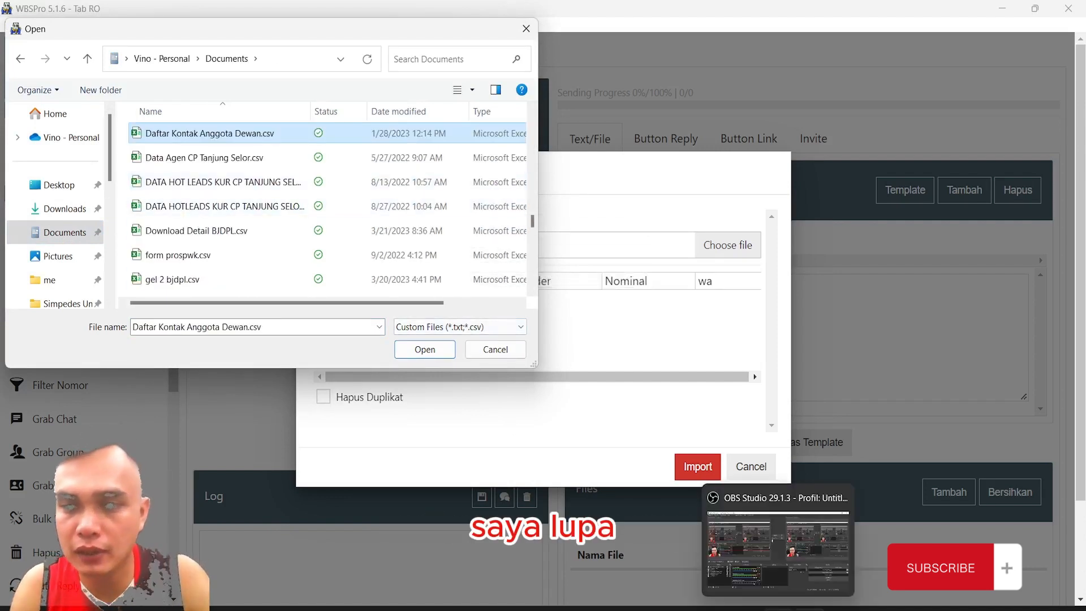
pyautogui.click(745, 583)
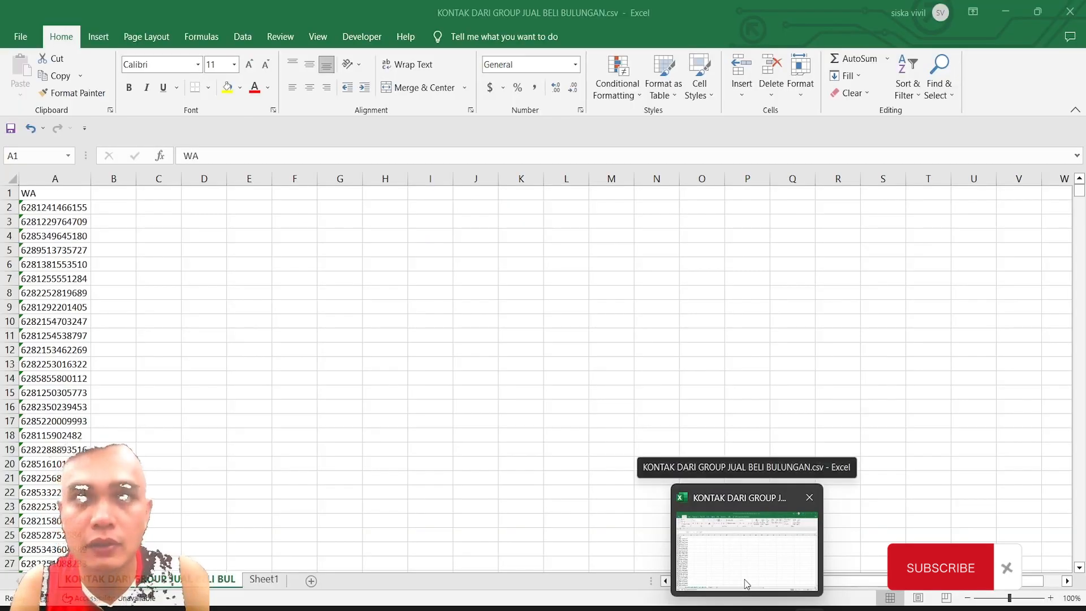
pyautogui.click(808, 606)
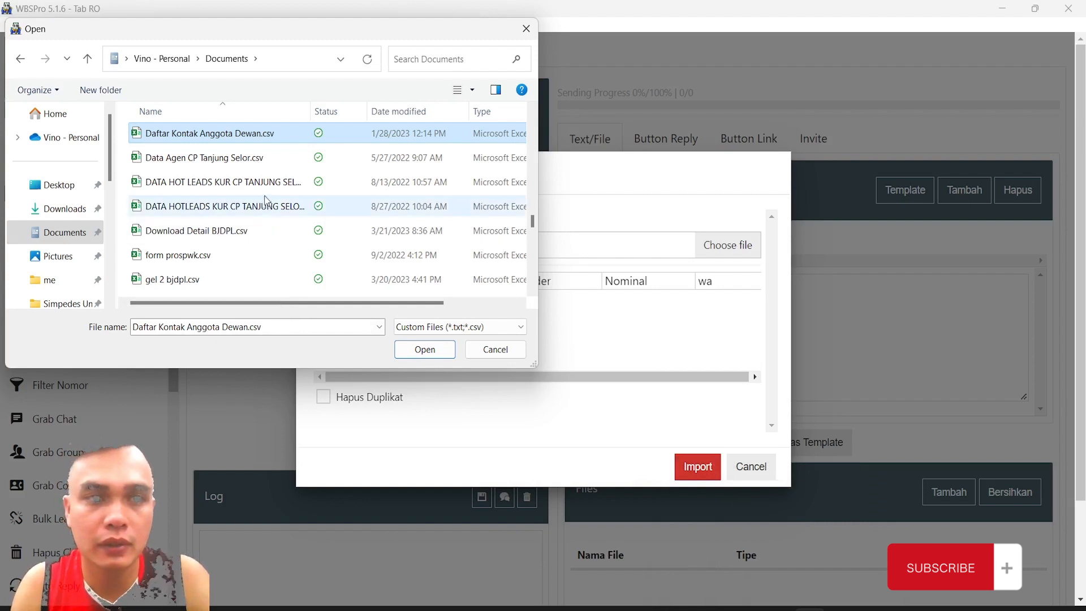
# Import KONTAK DARI GROUP JUAL BELI BULUNGAN.csv from the Documents folder into the broadcast's number list
pyautogui.click(252, 164)
pyautogui.press('k')
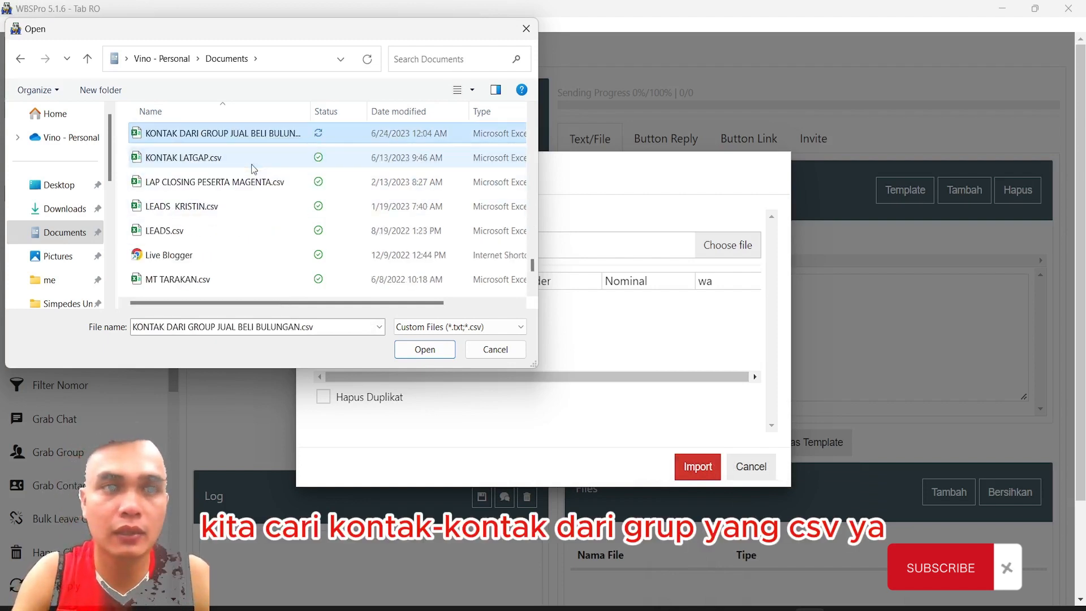
pyautogui.doubleClick(218, 136)
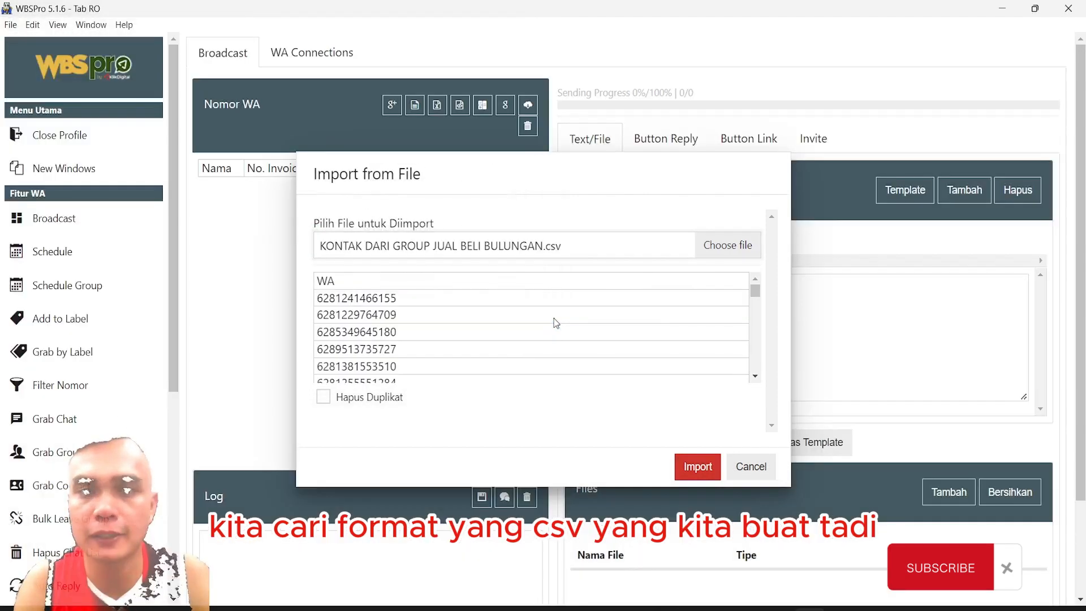
pyautogui.moveTo(754, 288); pyautogui.dragTo(751, 384)
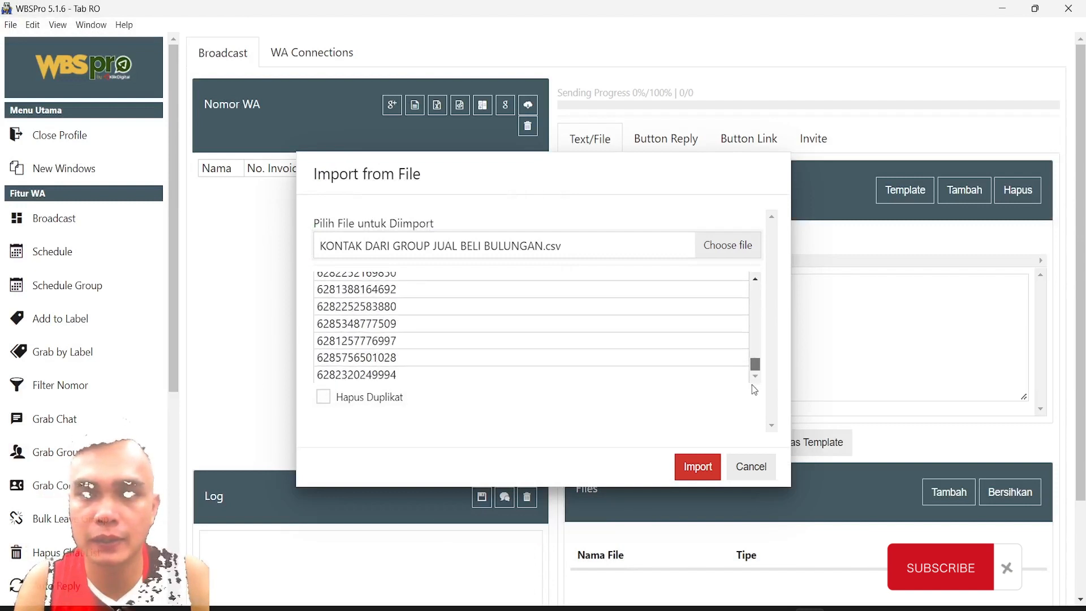
pyautogui.click(697, 466)
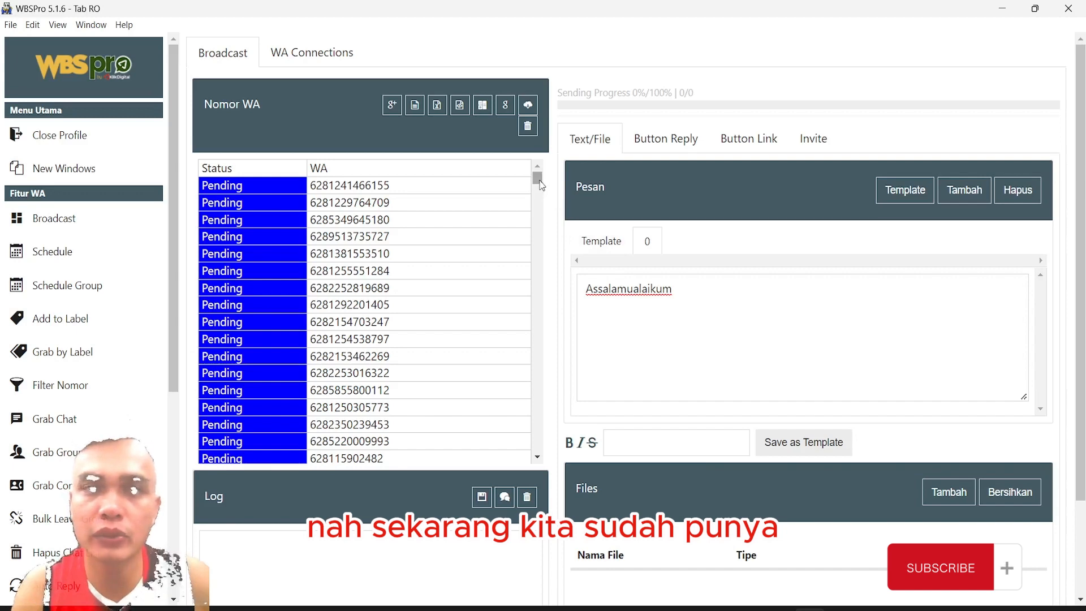
pyautogui.scroll(-10, 531, 359)
pyautogui.scroll(-15, 530, 359)
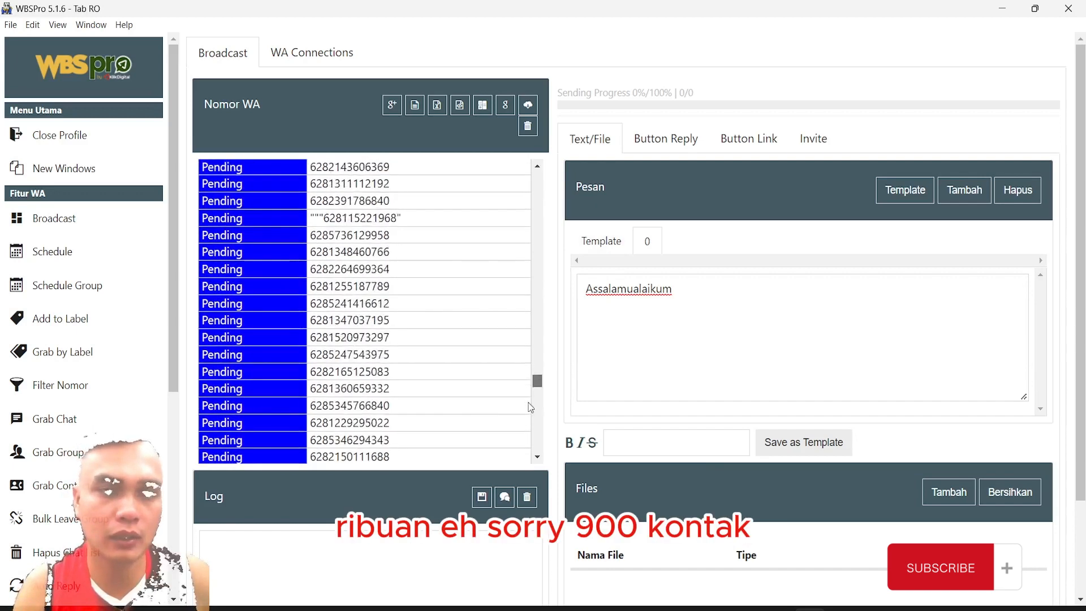
pyautogui.moveTo(537, 445); pyautogui.dragTo(552, 166)
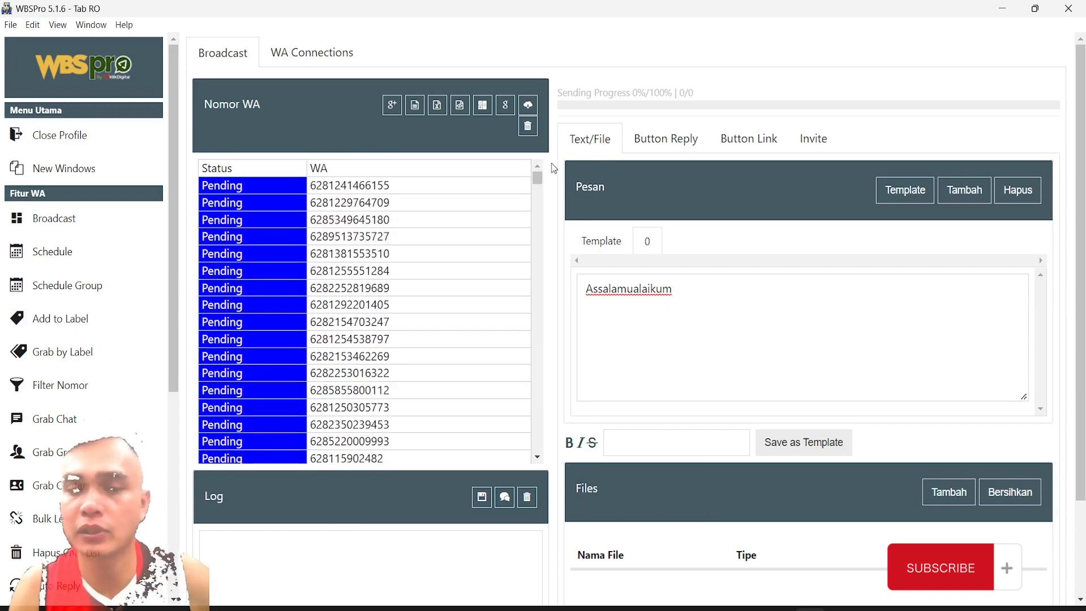
# Add the line "Selamat malam <<<JENIS>>> <<<NAMA>>>" with both placeholders below the greeting in the broadcast message
pyautogui.moveTo(676, 289); pyautogui.dragTo(590, 292)
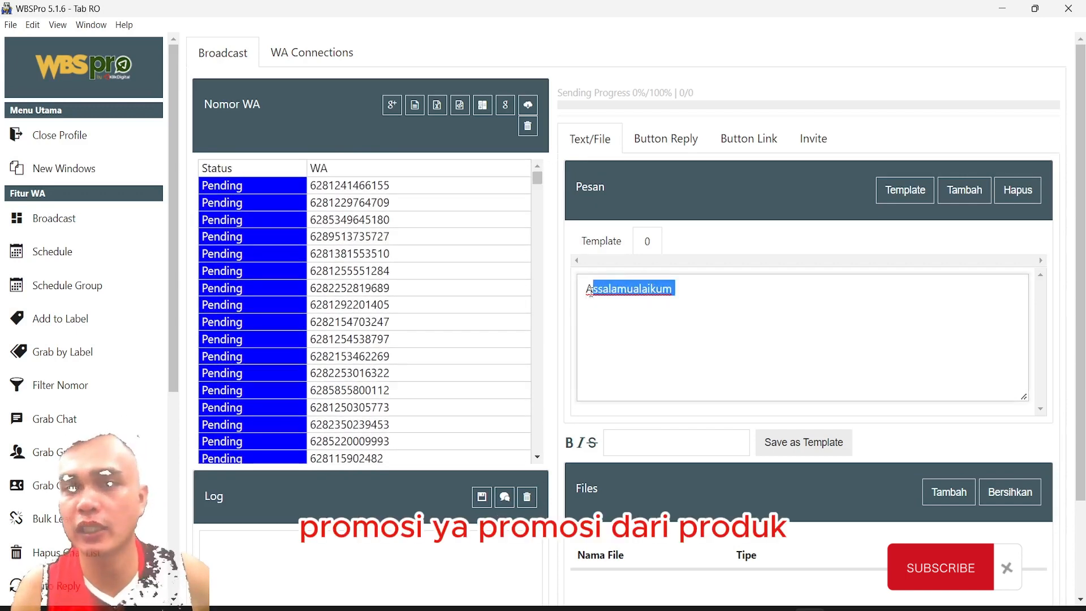
pyautogui.click(590, 292)
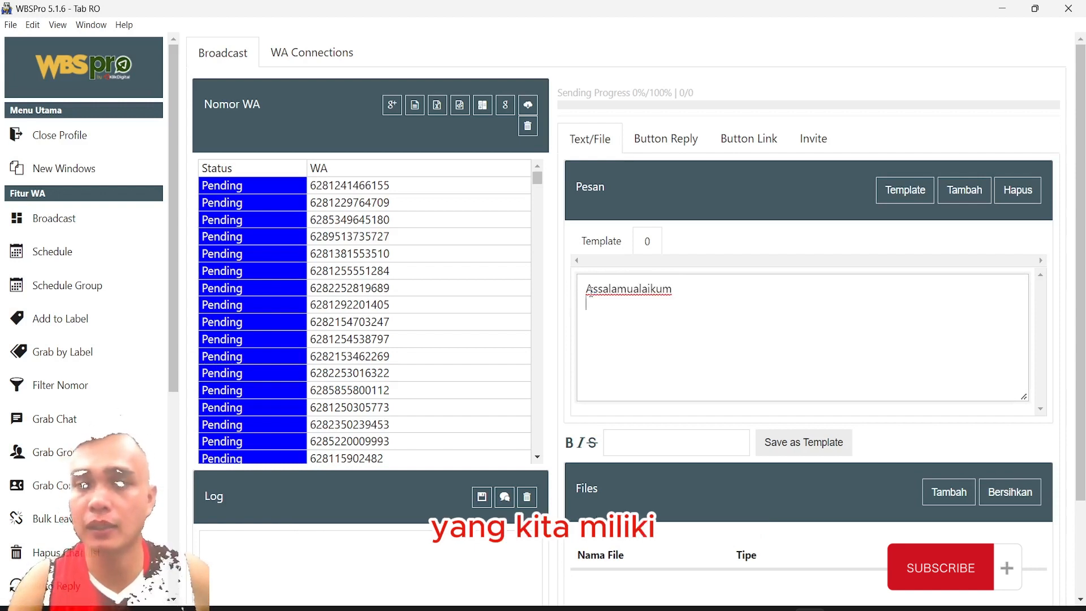
pyautogui.click(624, 311)
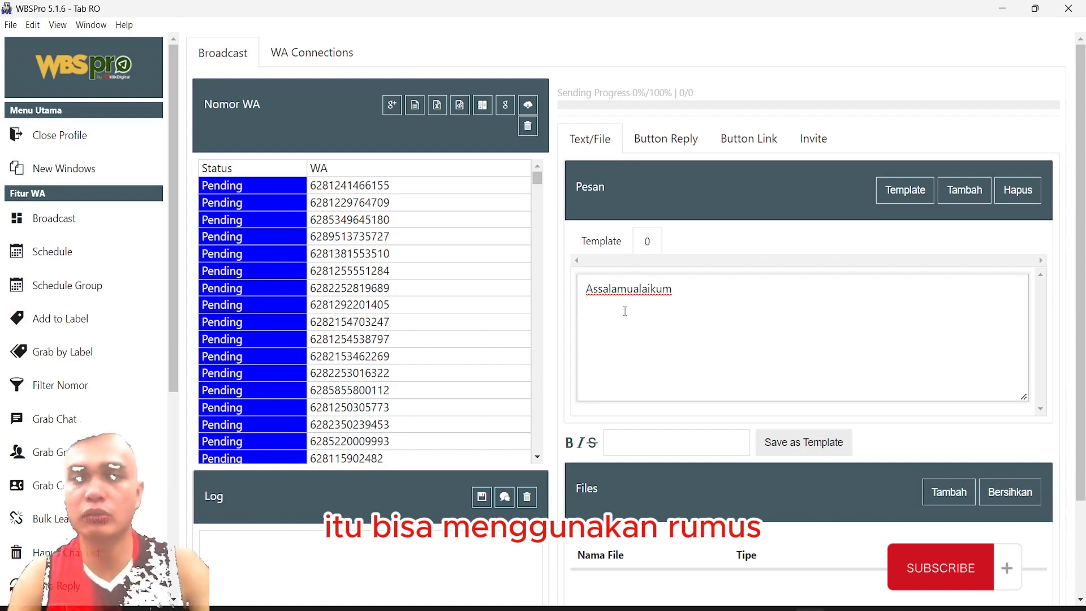
pyautogui.click(691, 294)
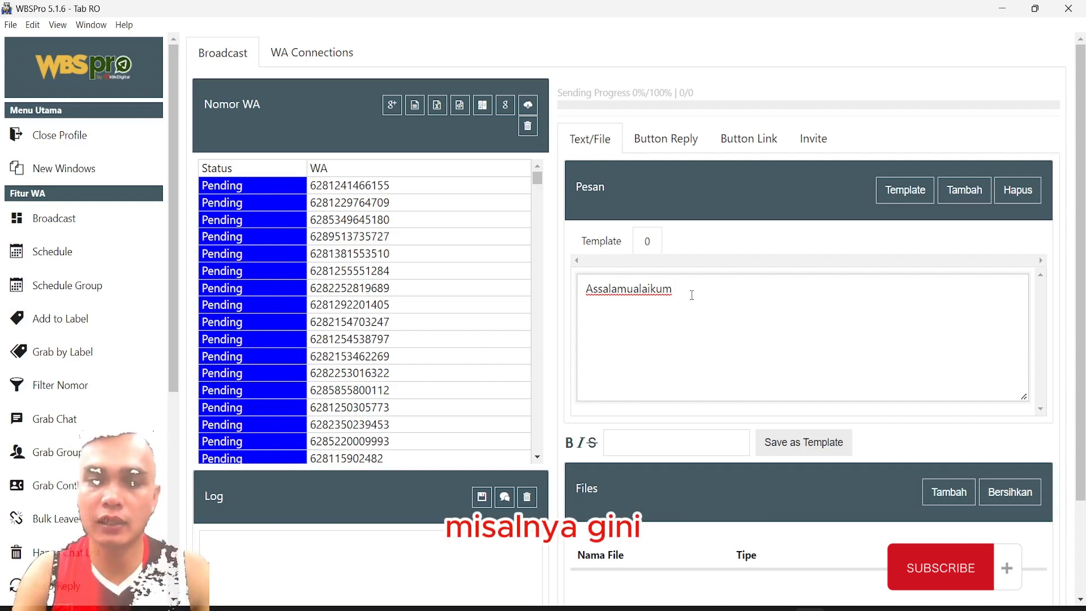
pyautogui.write('Selam')
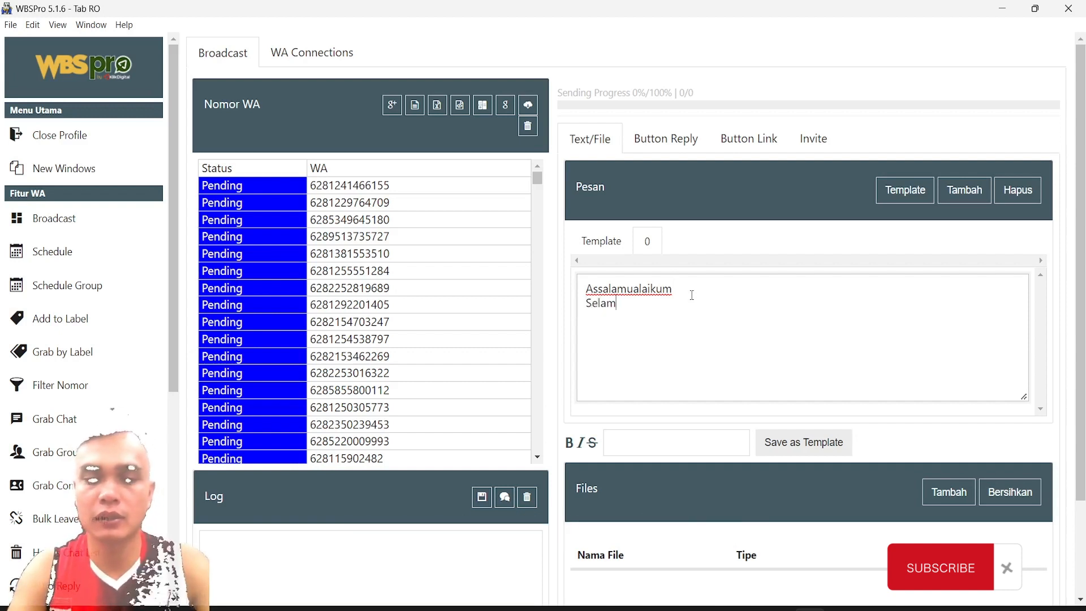
pyautogui.write('at malam ')
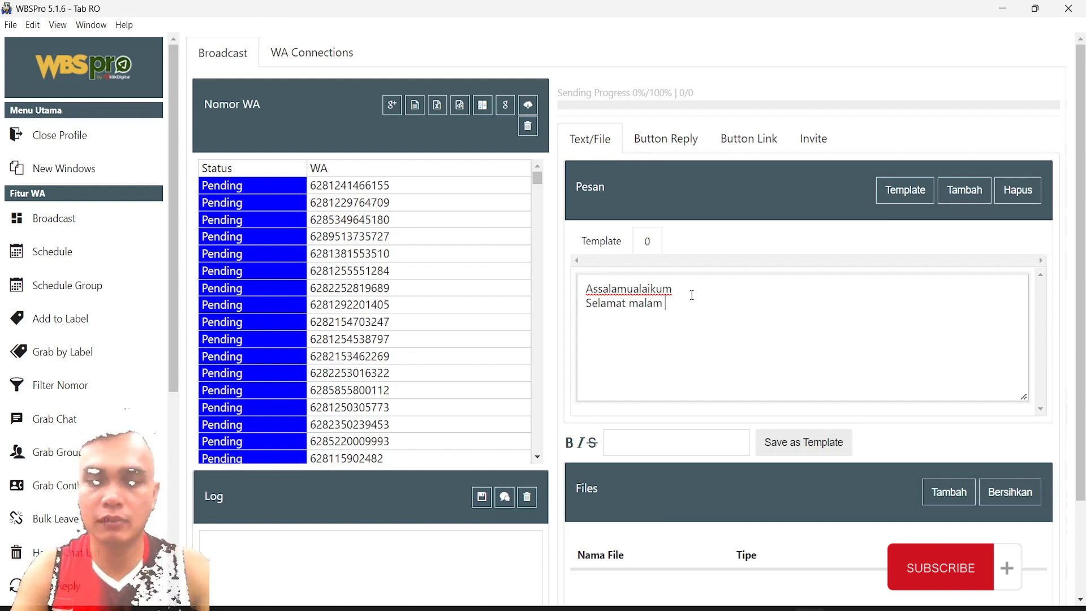
pyautogui.write('<<<JENI')
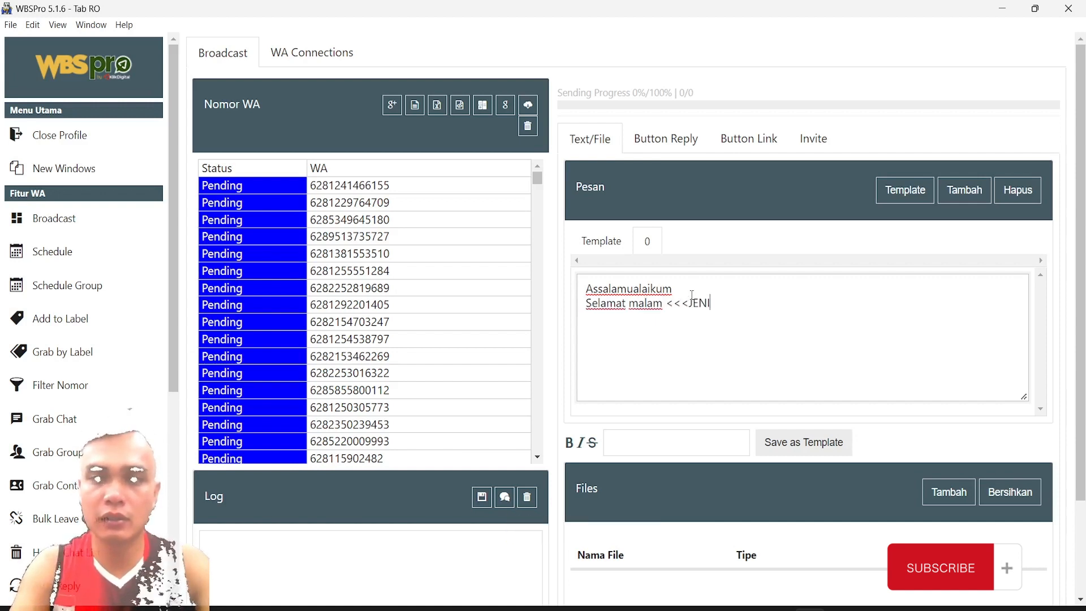
pyautogui.write('S>>> ')
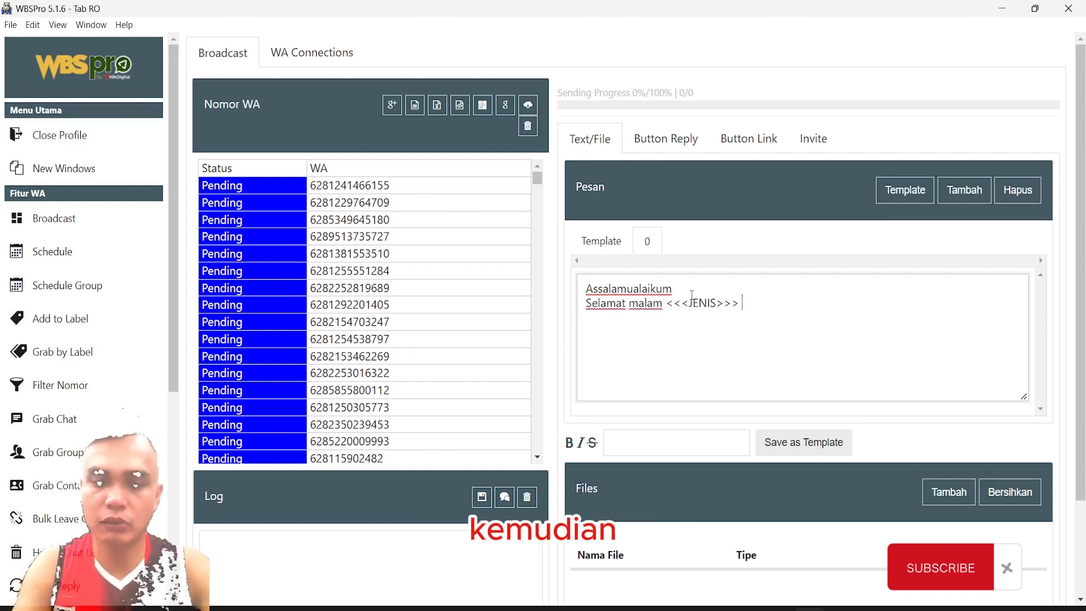
pyautogui.write('<<<')
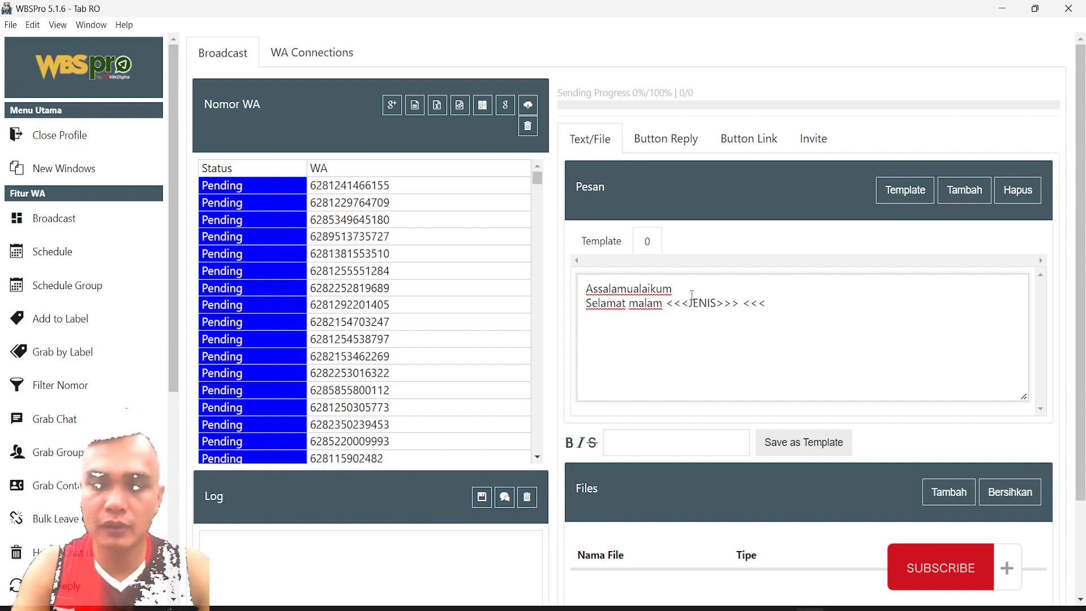
pyautogui.write('NAMA>>>')
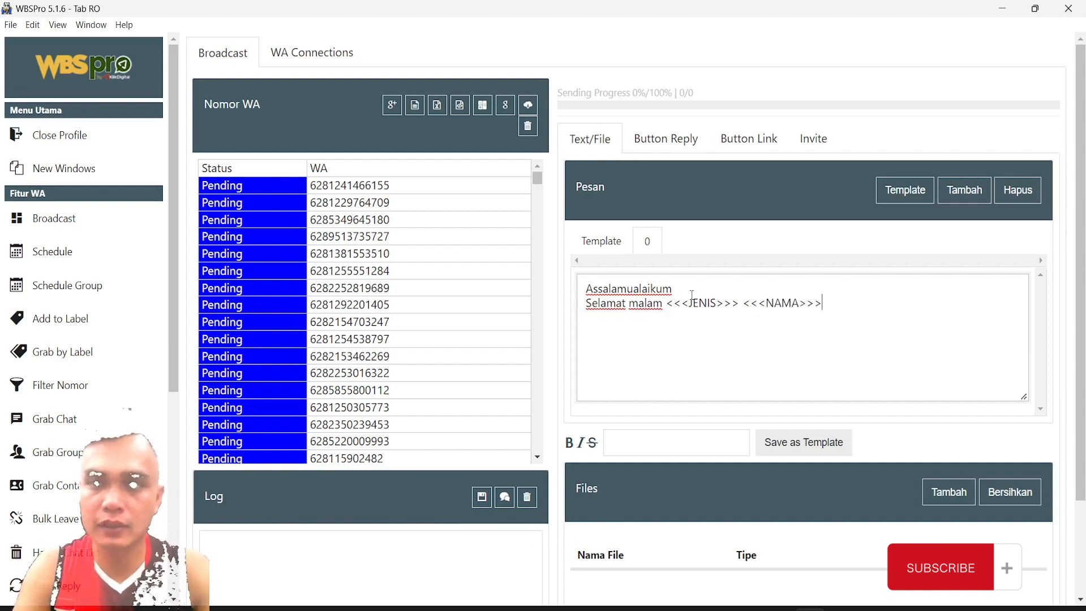
# Add "isi pesan....." as a new line below the personalised greeting in the broadcast message
pyautogui.press('Return')
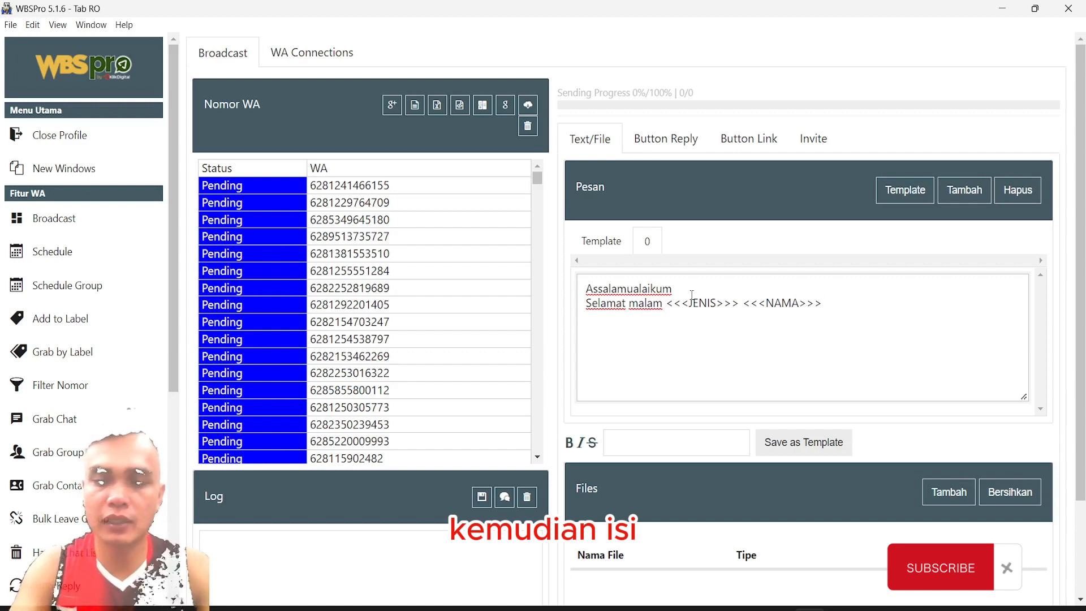
pyautogui.write('isi ')
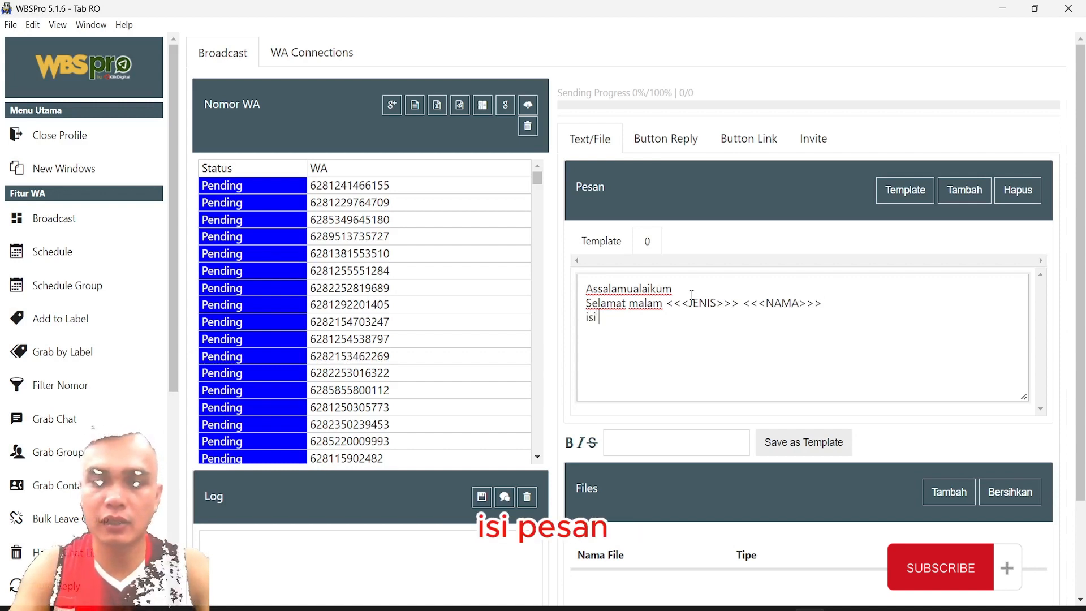
pyautogui.write('pesan')
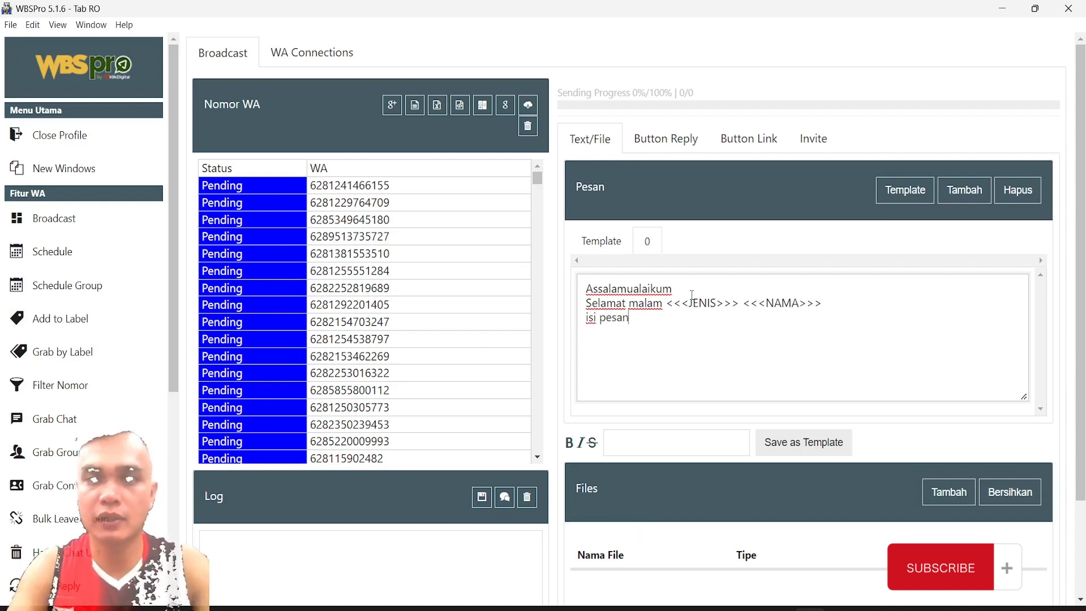
pyautogui.write('....')
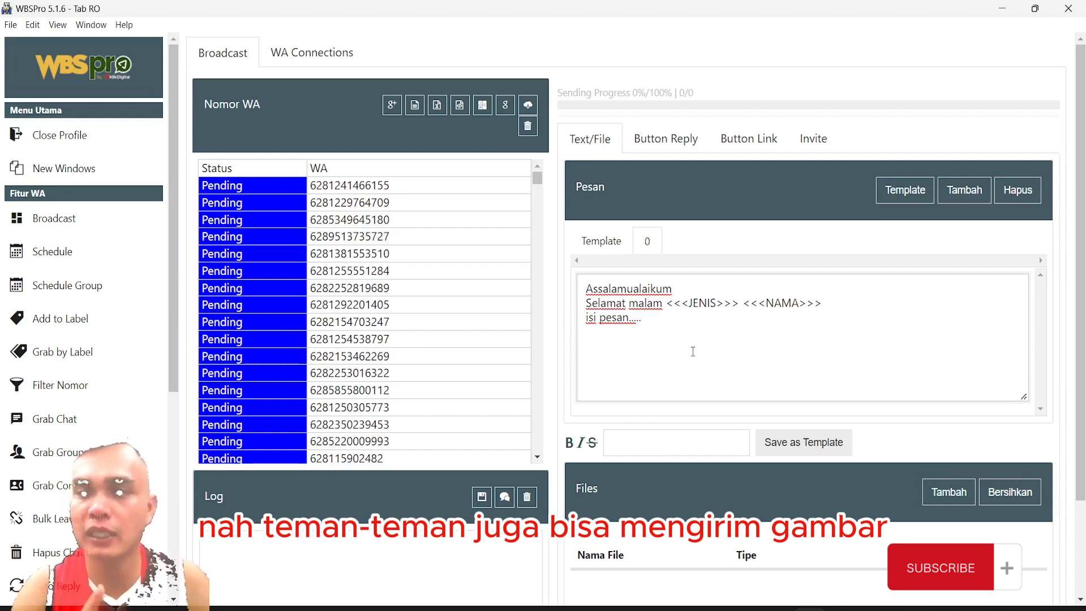
# Copy the entire broadcast message text for reuse as a file caption
pyautogui.scroll(-3, 678, 339)
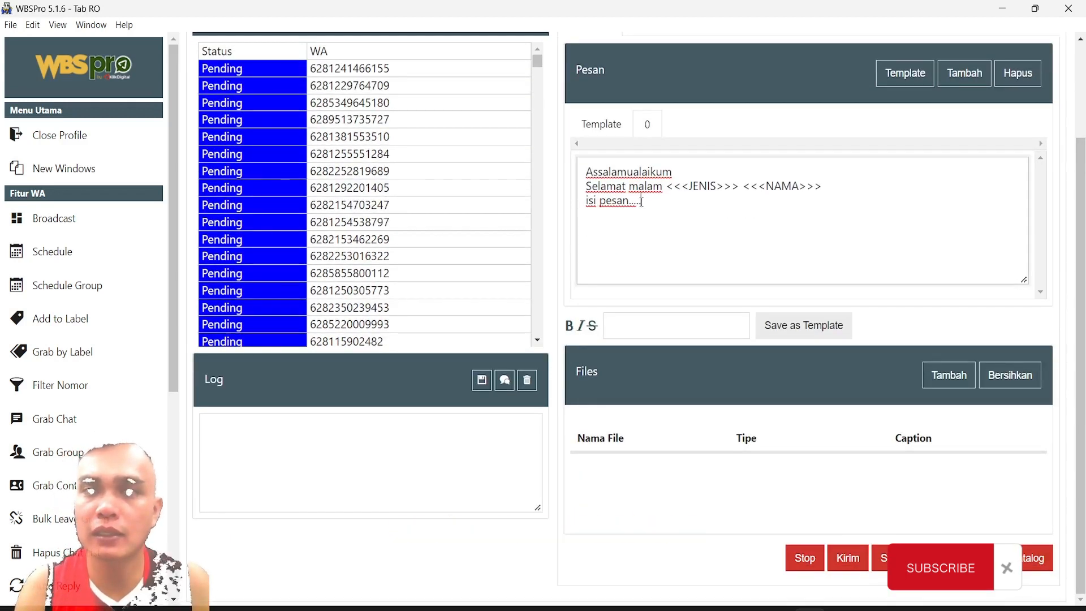
pyautogui.moveTo(643, 203); pyautogui.dragTo(590, 172)
pyautogui.doubleClick(585, 170)
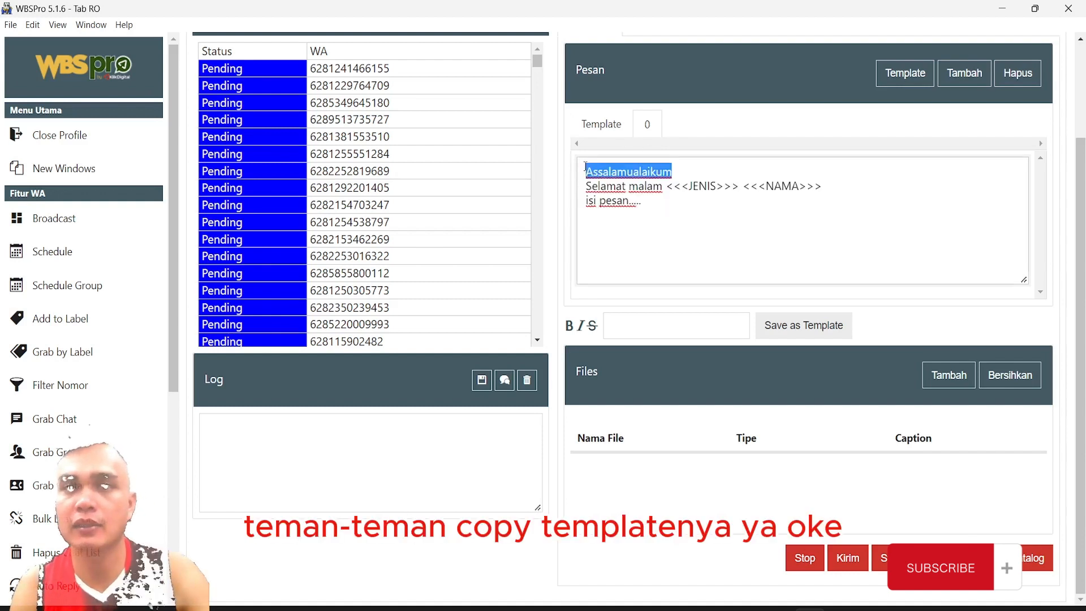
pyautogui.hotkey('ctrl', 'a')
pyautogui.hotkey('ctrl', 'c')
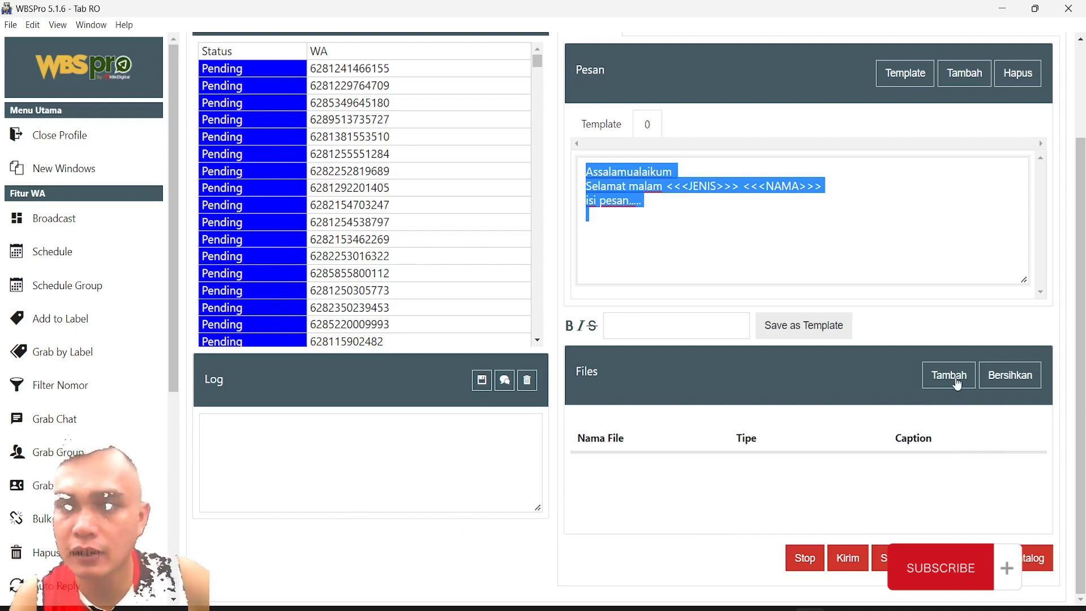
# Try to add a file entry to the broadcast with no file chosen, using the copied message as its caption
pyautogui.click(956, 381)
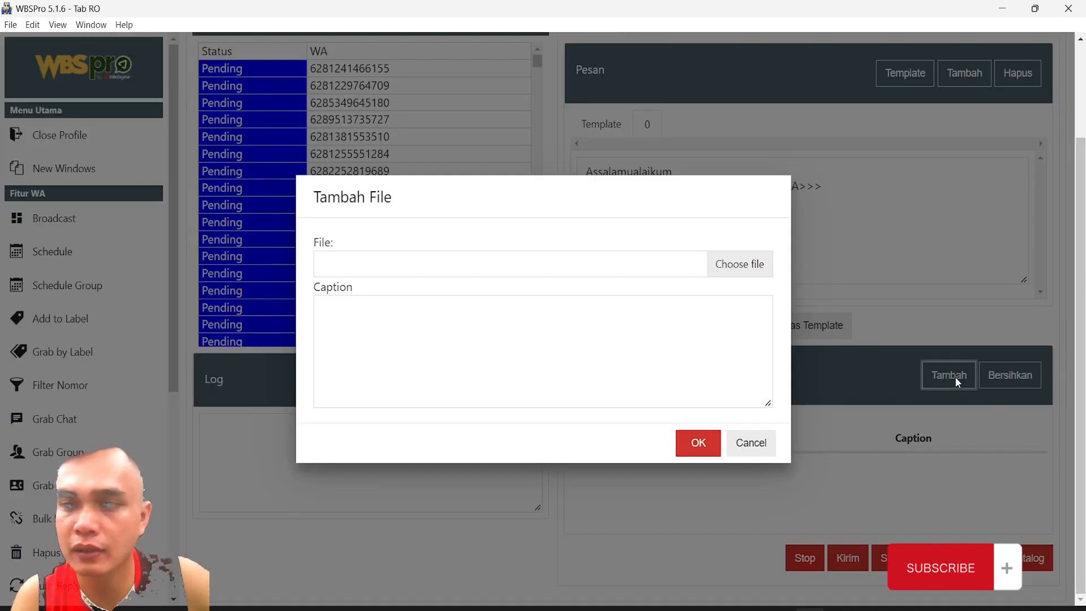
pyautogui.click(726, 271)
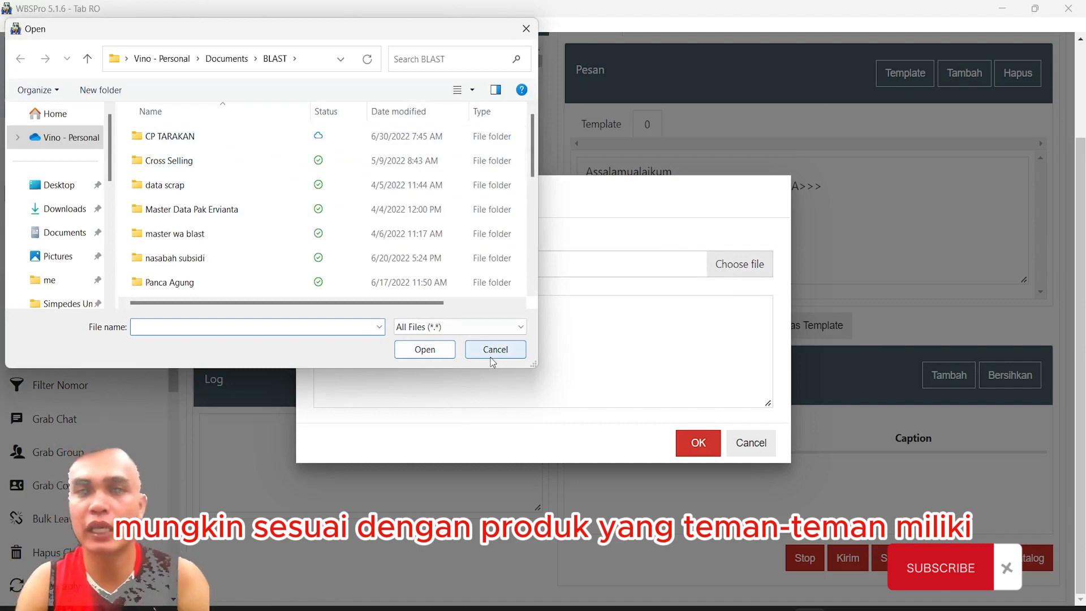
pyautogui.click(492, 356)
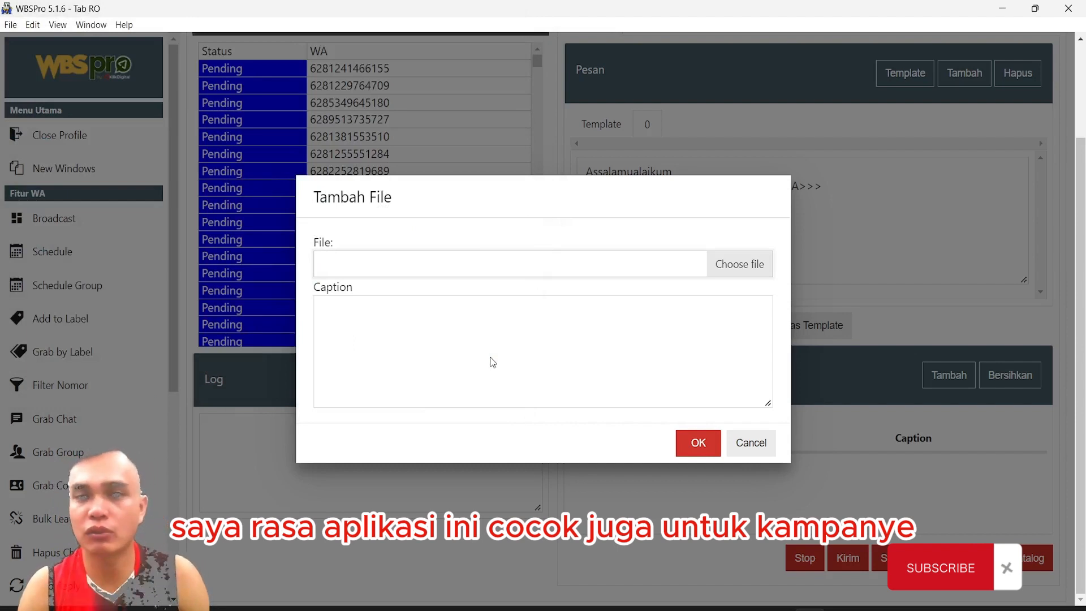
pyautogui.click(528, 274)
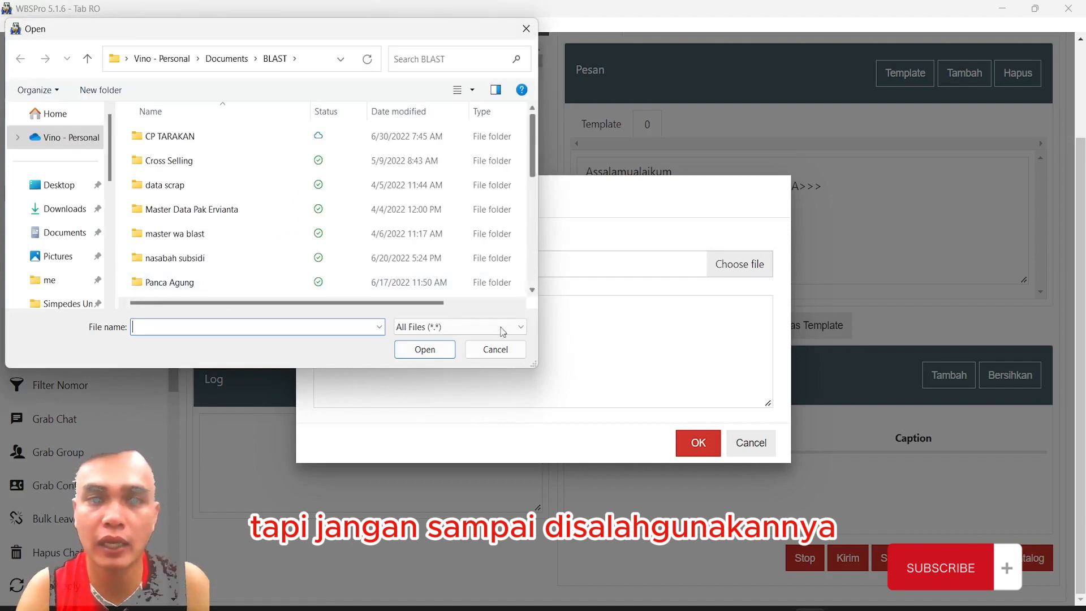
pyautogui.click(495, 350)
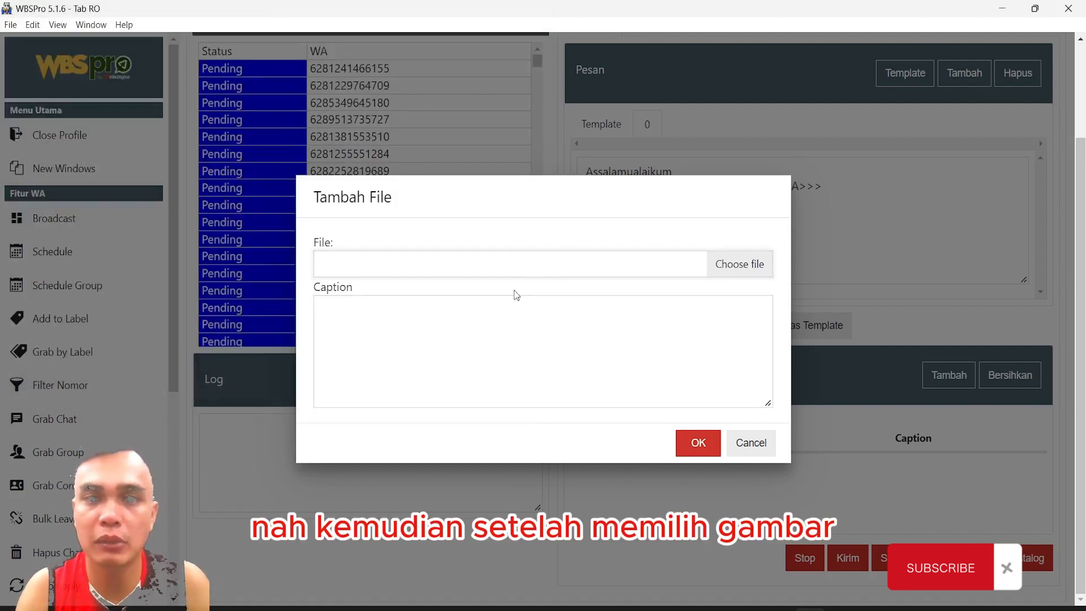
pyautogui.click(486, 309)
pyautogui.hotkey('ctrl', 'v')
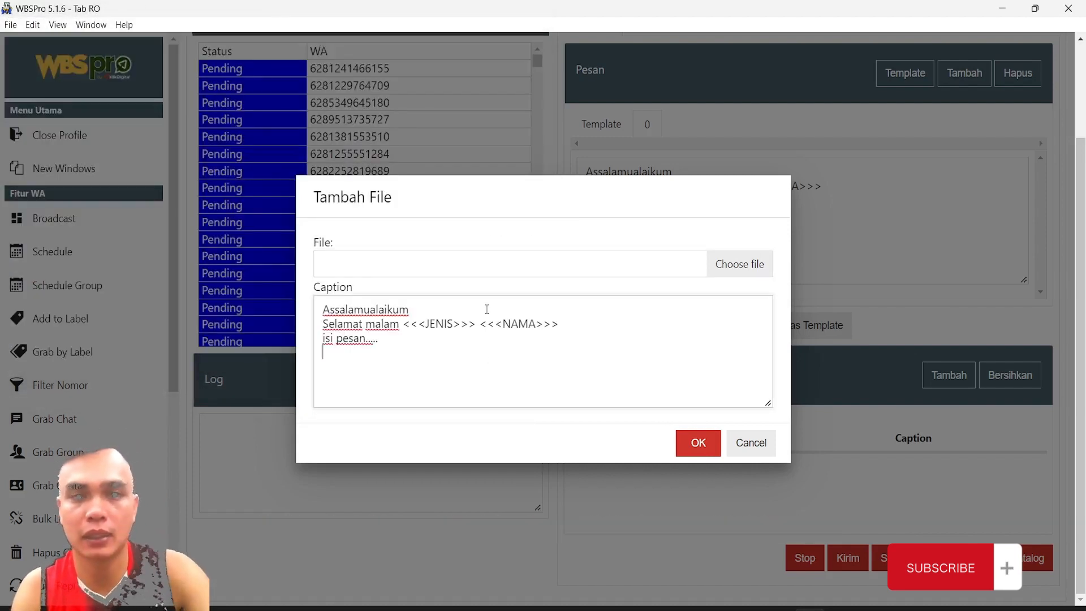
pyautogui.click(695, 441)
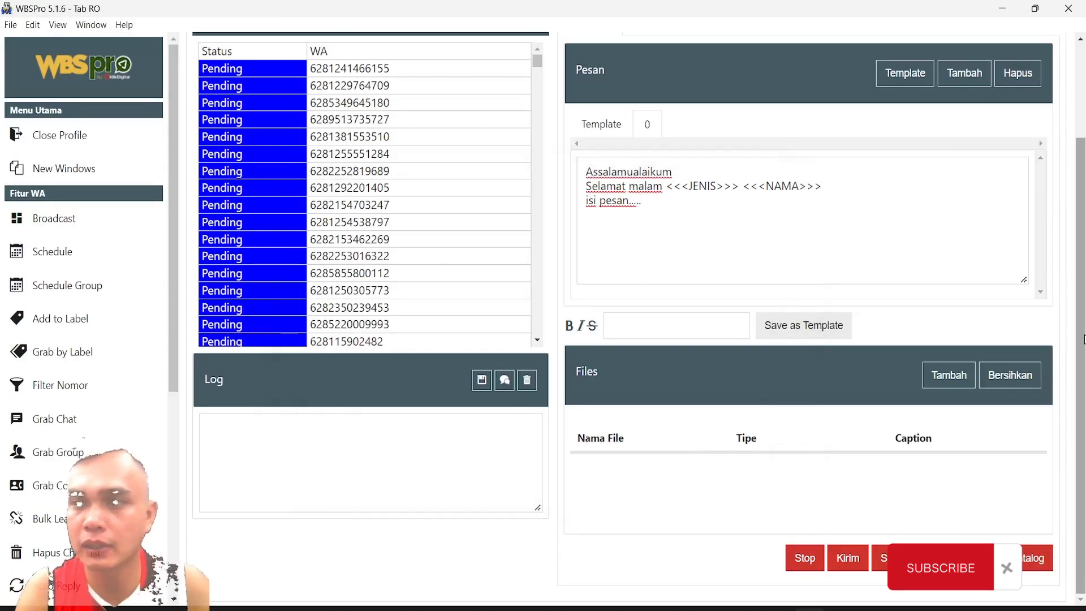
pyautogui.moveTo(1081, 395)
pyautogui.mouseDown()
pyautogui.moveTo(1081, 300)
pyautogui.moveTo(1081, 396)
pyautogui.mouseUp()
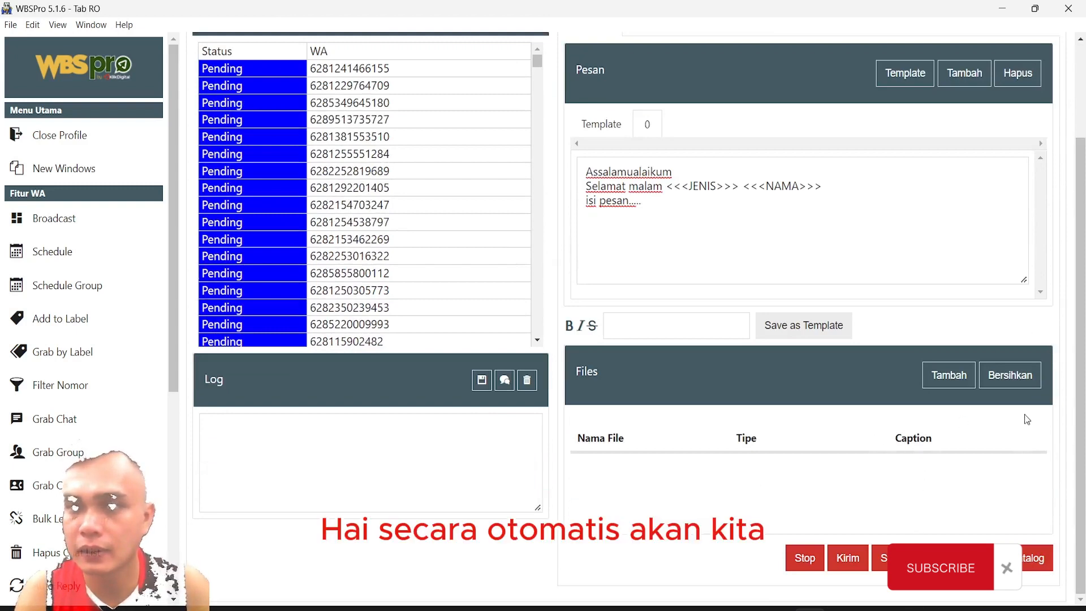
pyautogui.moveTo(1080, 404)
pyautogui.mouseDown()
pyautogui.moveTo(1080, 305)
pyautogui.moveTo(1080, 403)
pyautogui.mouseUp()
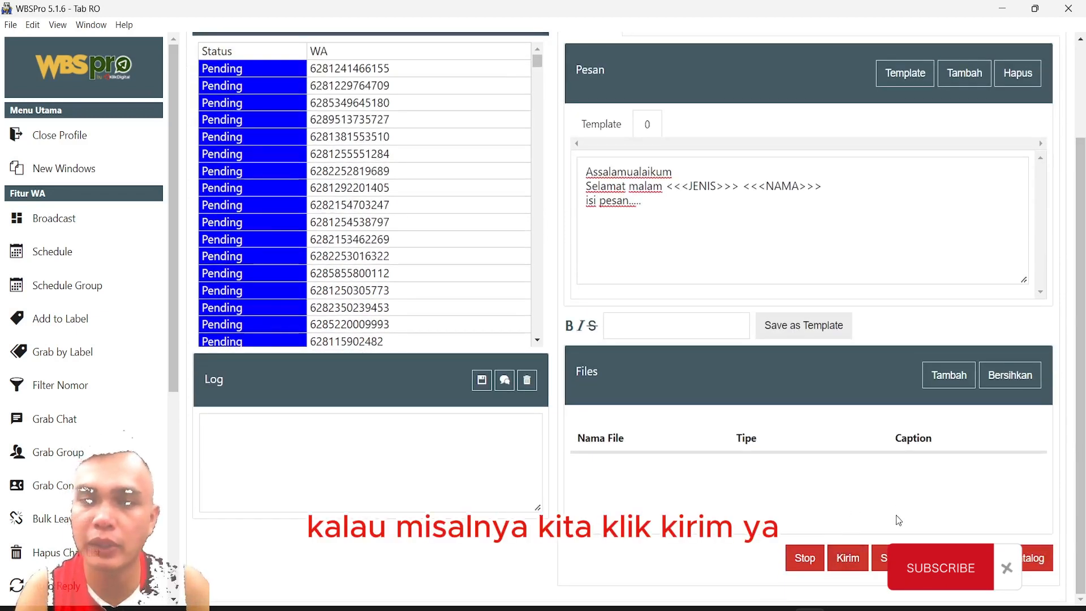
pyautogui.scroll(2, 650, 318)
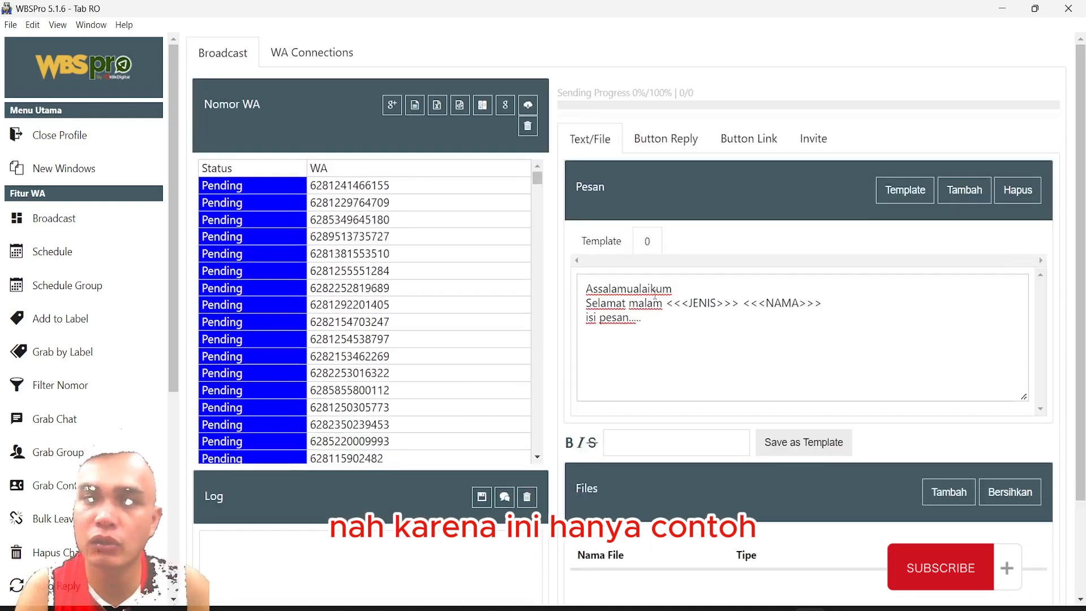
pyautogui.click(370, 237)
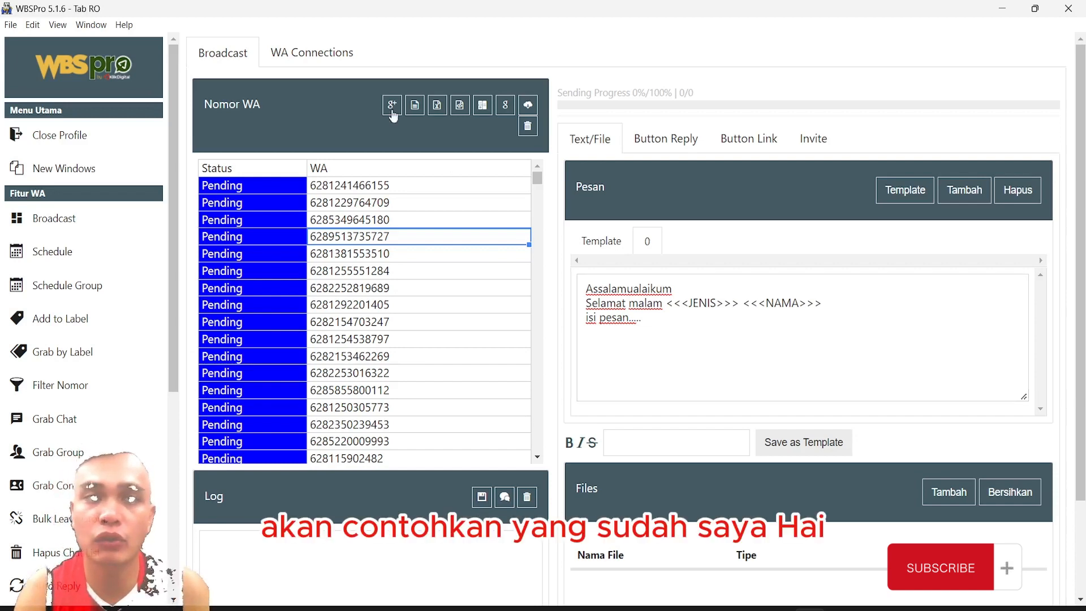
# Look through the chat list of the RO WhatsApp connection for examples of broadcasts already sent
pyautogui.click(291, 56)
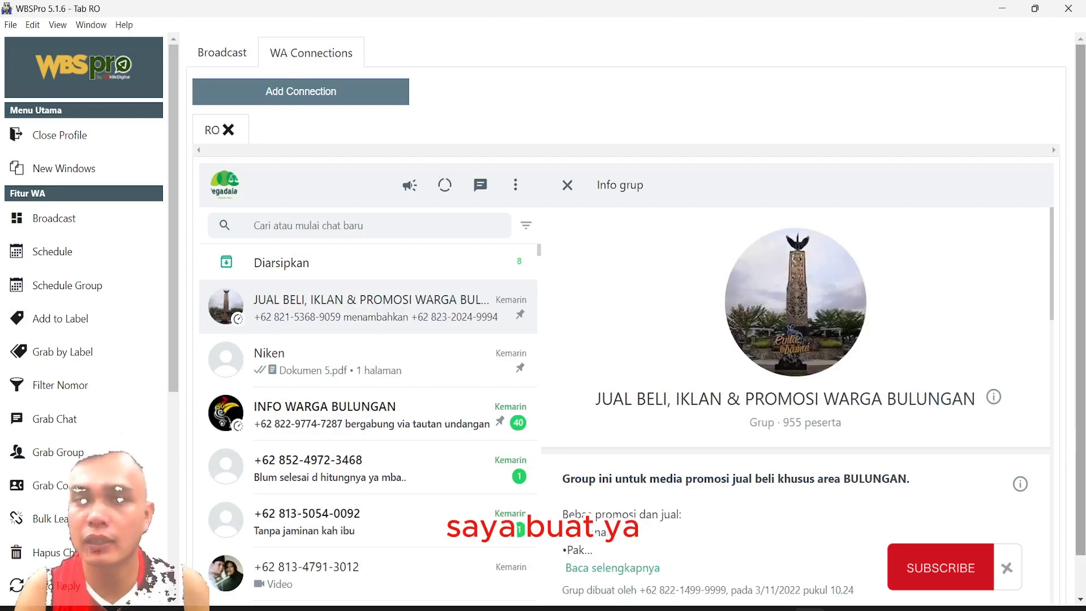
pyautogui.scroll(-1, 747, 379)
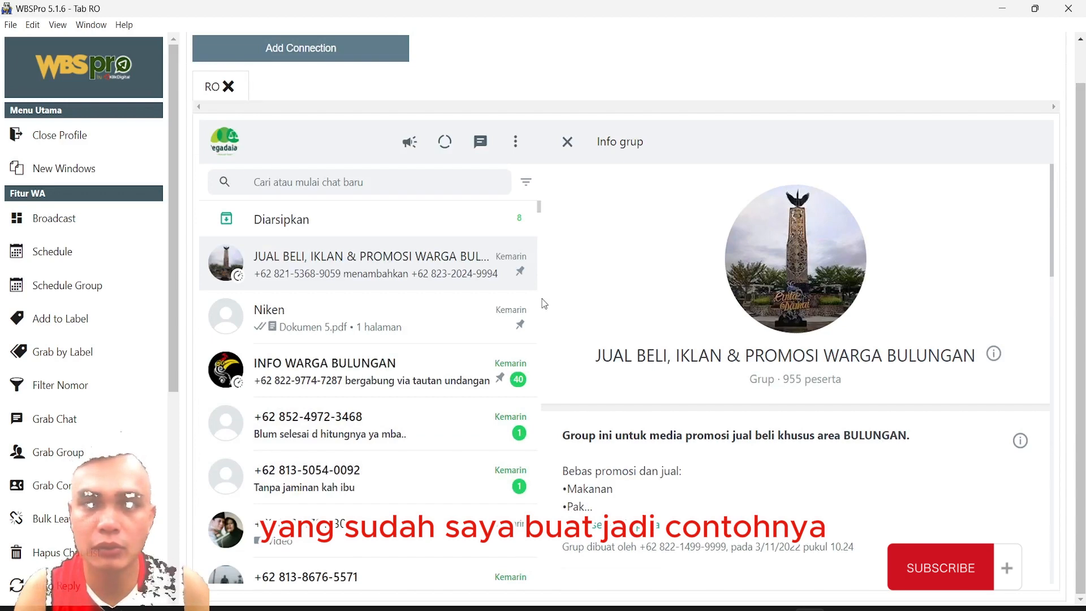
pyautogui.scroll(-10, 542, 300)
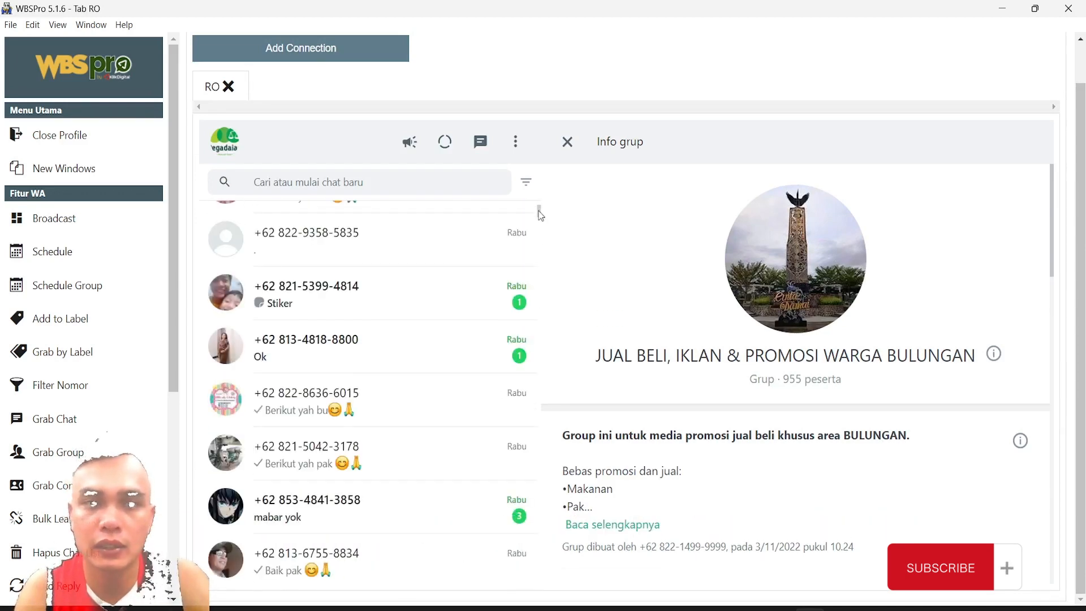
pyautogui.scroll(-10, 540, 215)
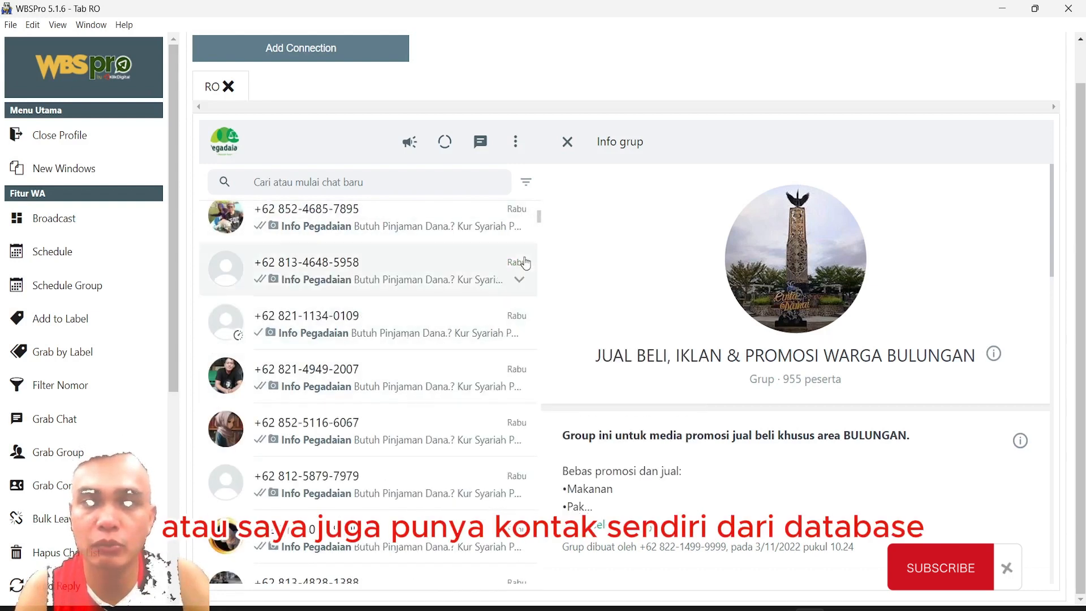
pyautogui.moveTo(539, 218); pyautogui.dragTo(540, 207)
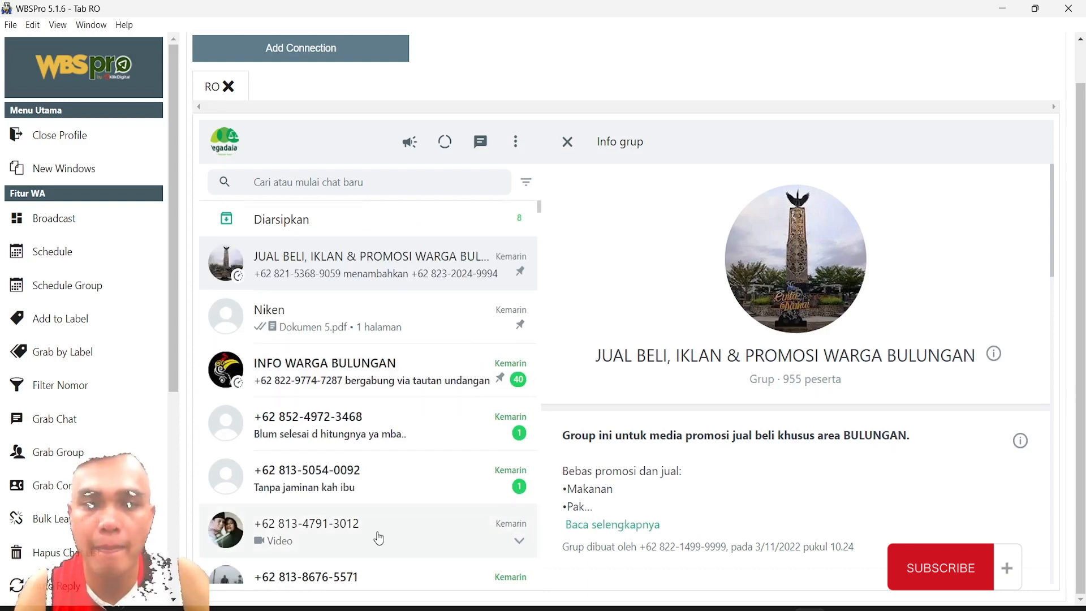
# Open the recent chat ending in a video and examine the sent Info Pegadaian broadcast with its image and personalised caption
pyautogui.click(378, 538)
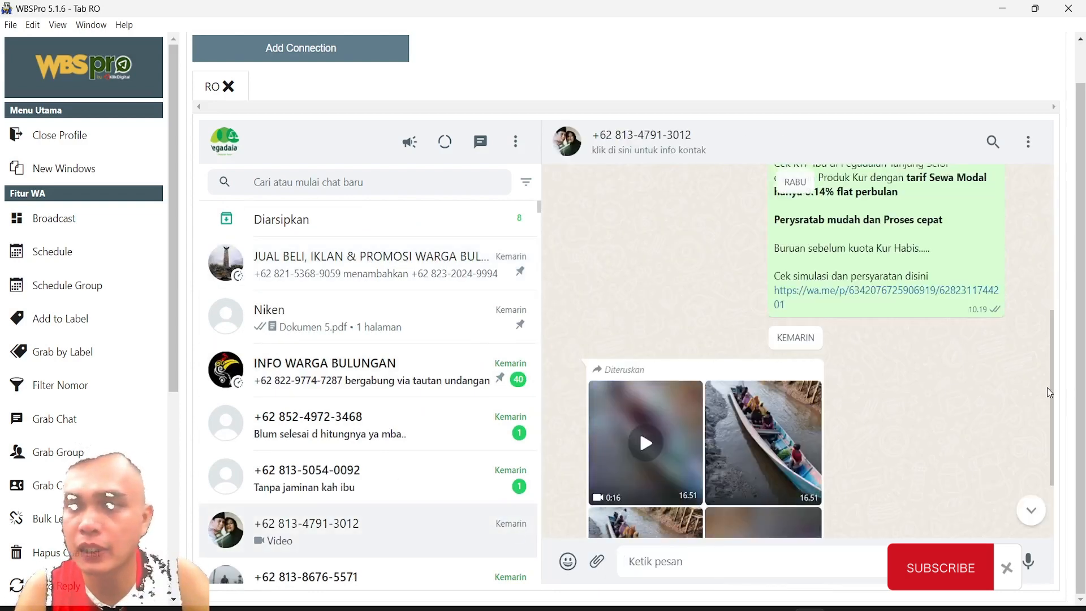
pyautogui.scroll(3, 1049, 389)
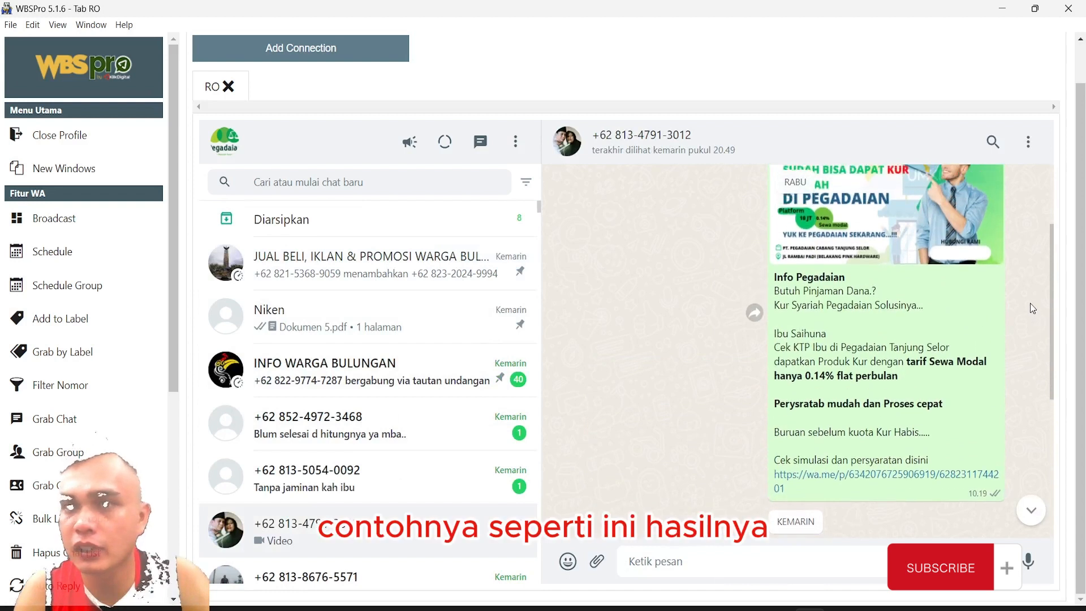
pyautogui.scroll(1, 1027, 298)
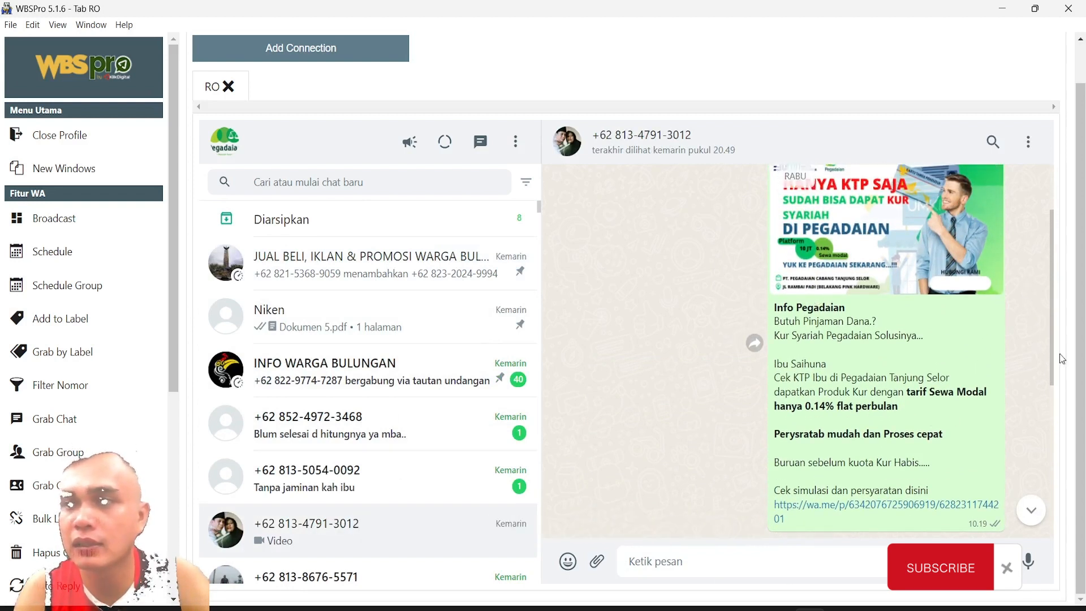
pyautogui.moveTo(1050, 354); pyautogui.dragTo(1037, 301)
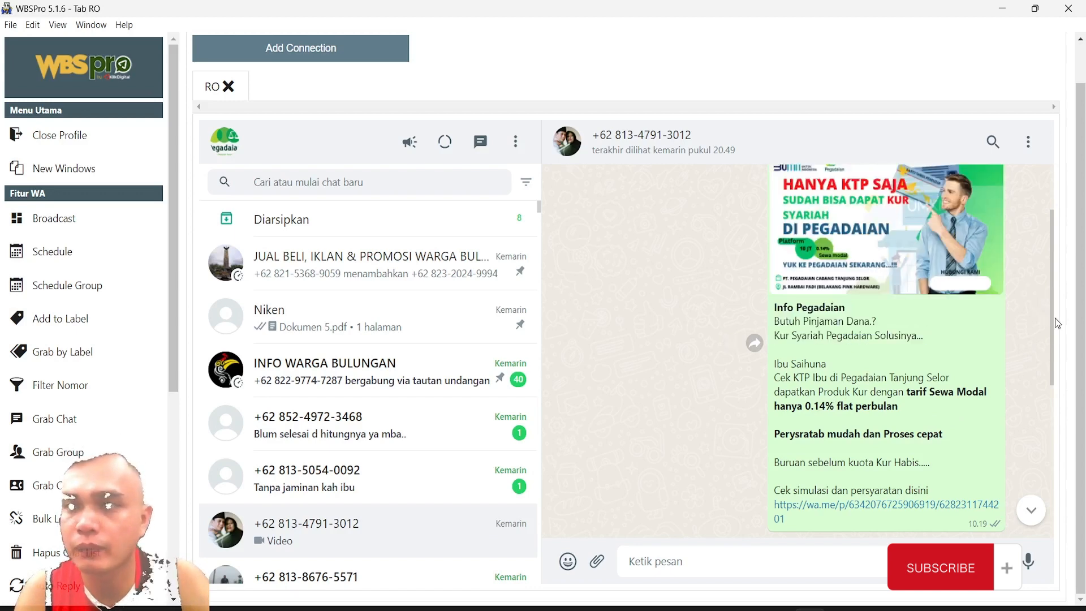
pyautogui.moveTo(1051, 320); pyautogui.dragTo(1047, 259)
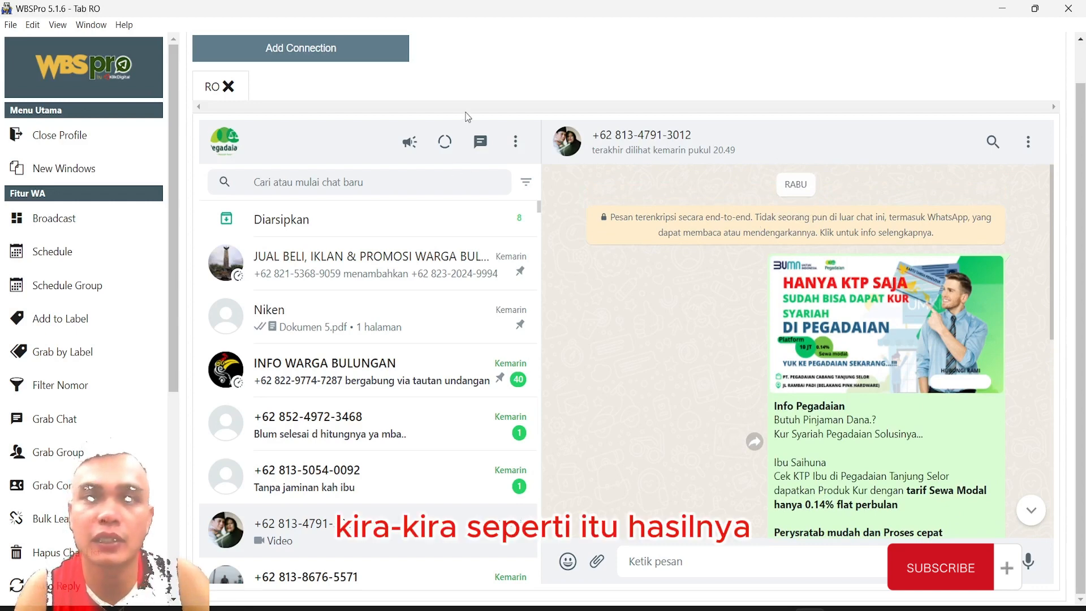
pyautogui.scroll(1, 1036, 240)
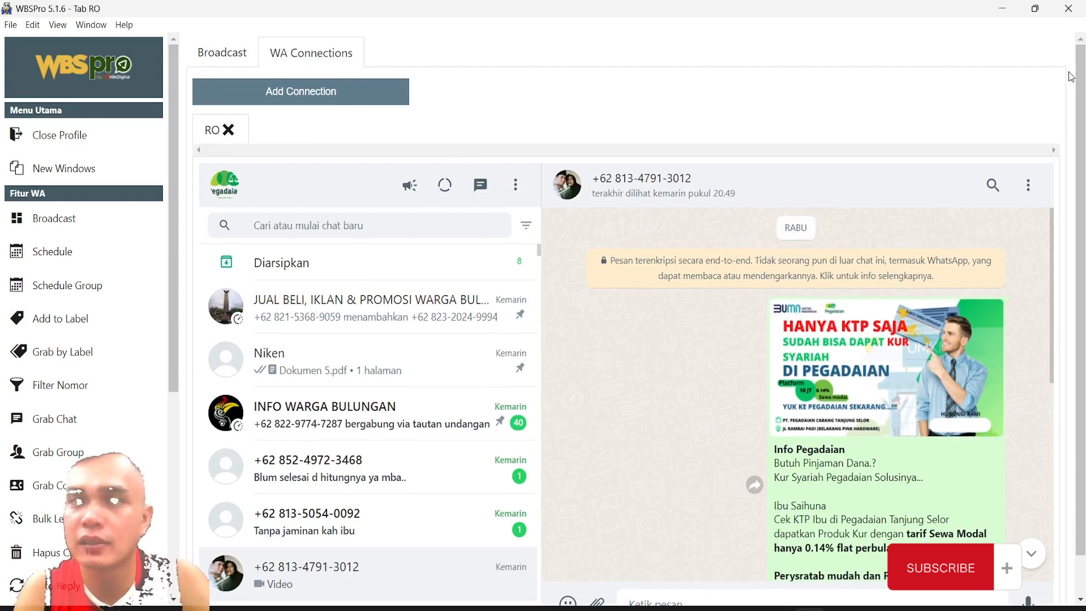
# Return to the broadcast setup and look over the available WA, scraper and other features
pyautogui.click(224, 52)
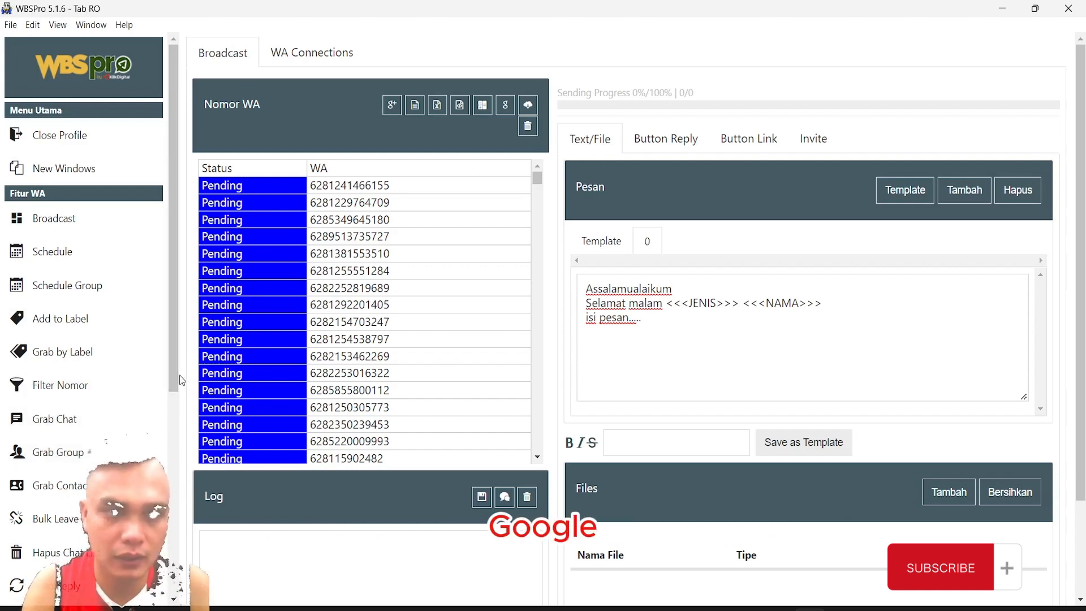
pyautogui.moveTo(176, 379); pyautogui.dragTo(172, 425)
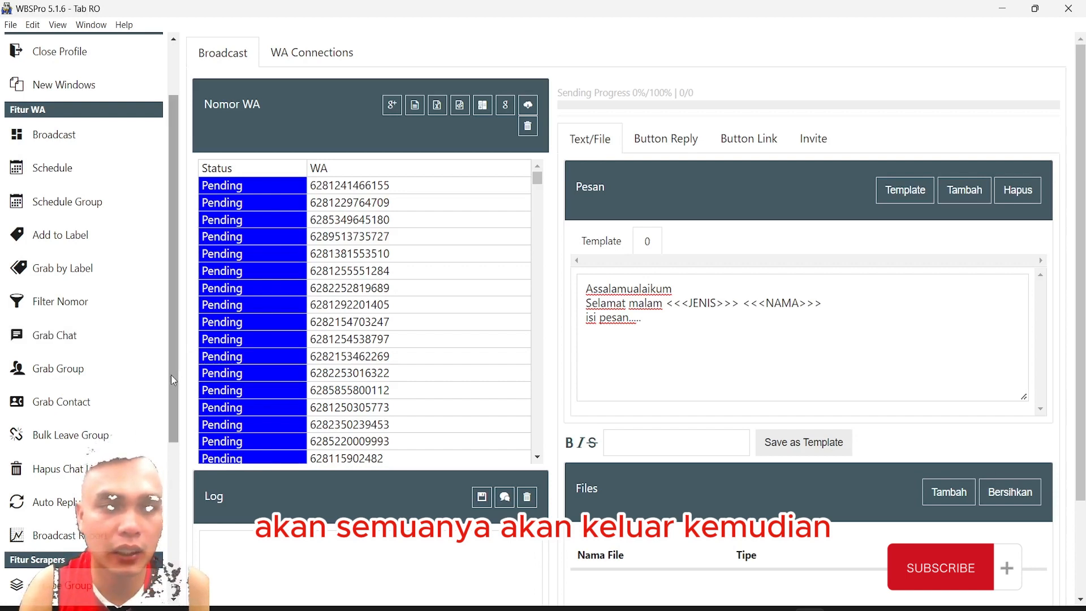
pyautogui.moveTo(171, 375); pyautogui.dragTo(165, 501)
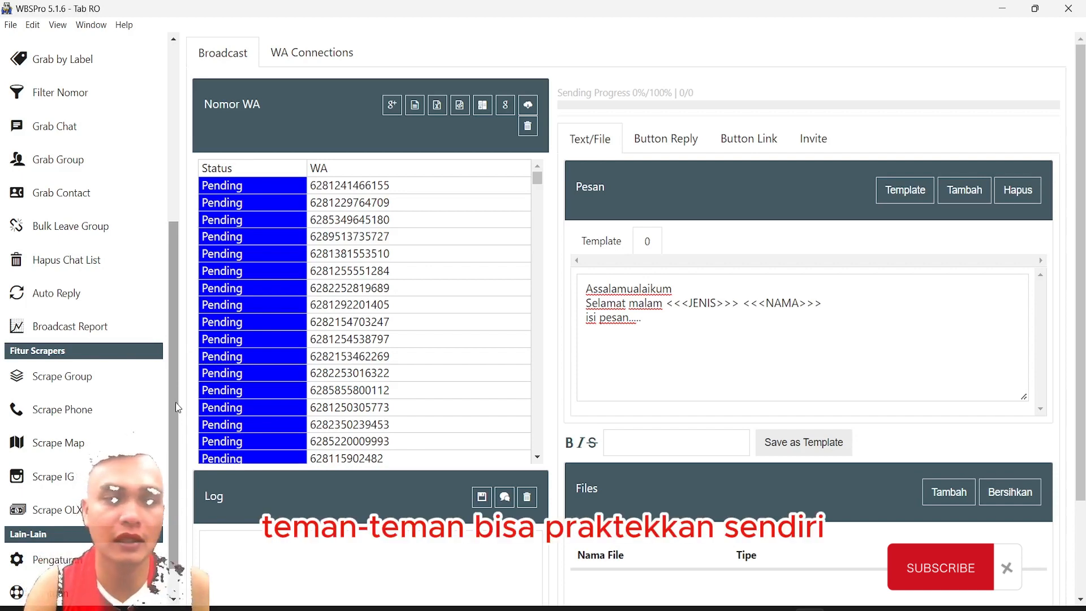
pyautogui.scroll(5, 175, 402)
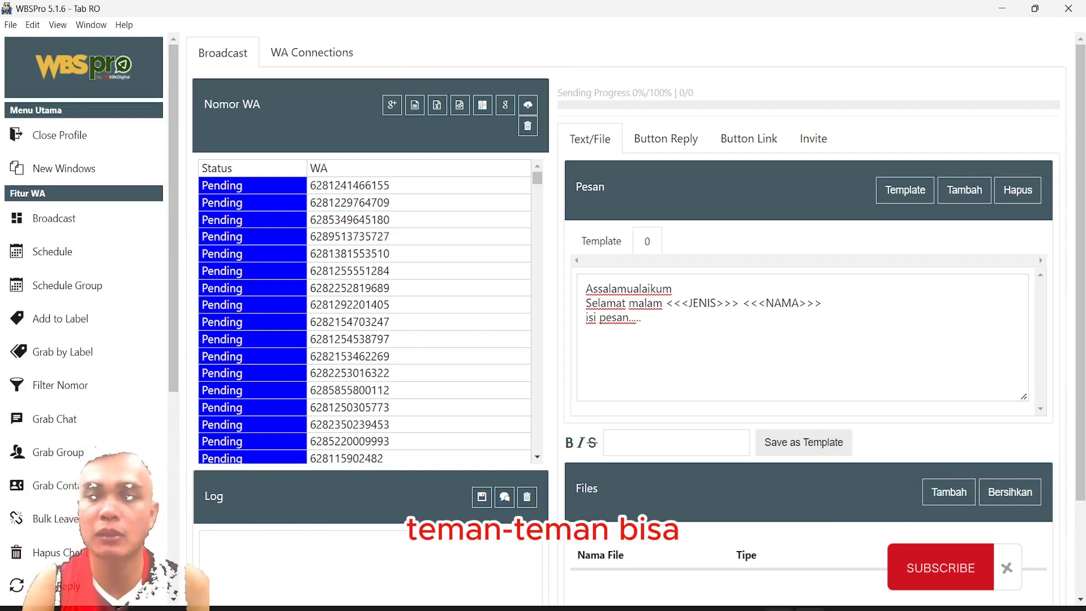
pyautogui.hotkey('alt', 'Tab')
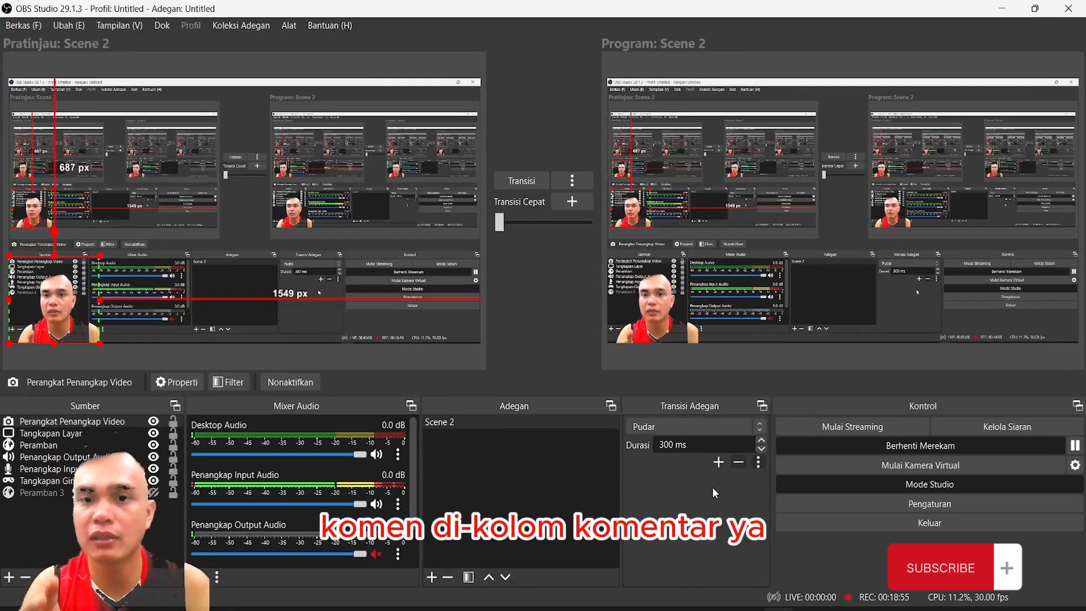